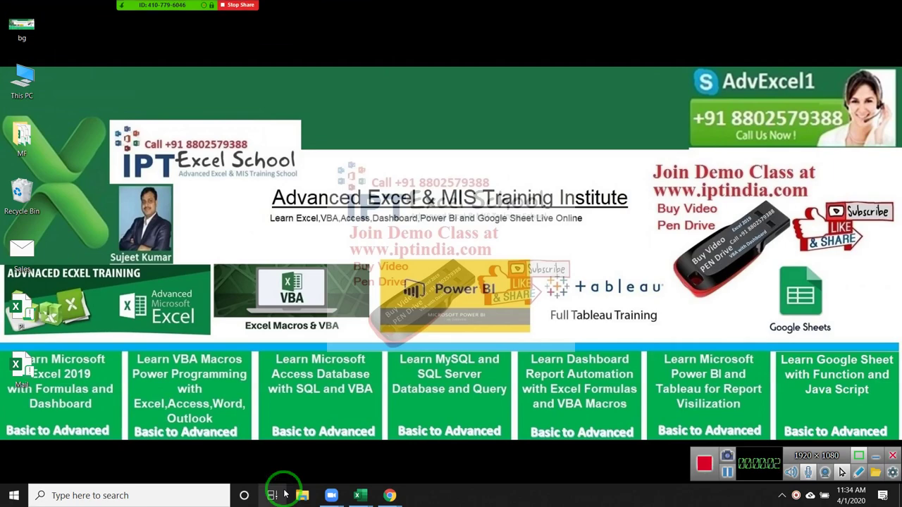
# Search the Start menu for 'power' and launch PowerPoint.
pyautogui.press('super')
pyautogui.write('pow')
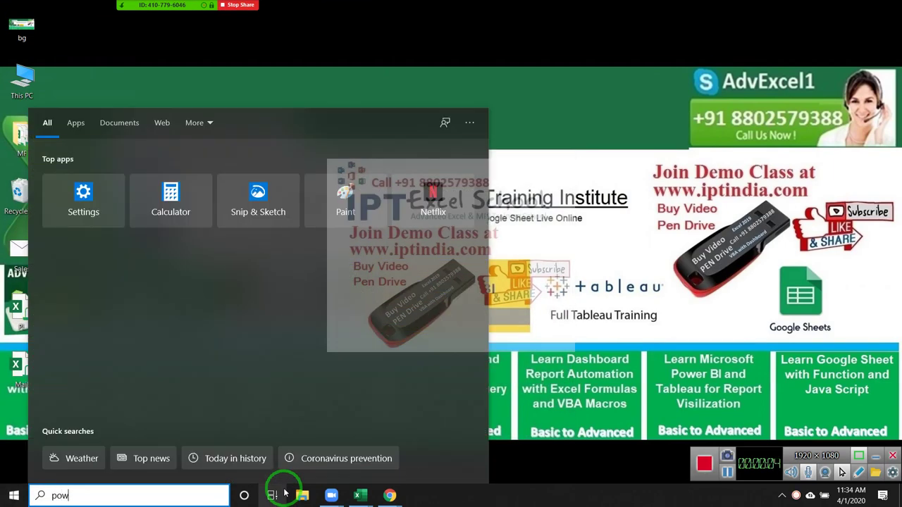
pyautogui.write('er')
pyautogui.moveTo(129, 424)
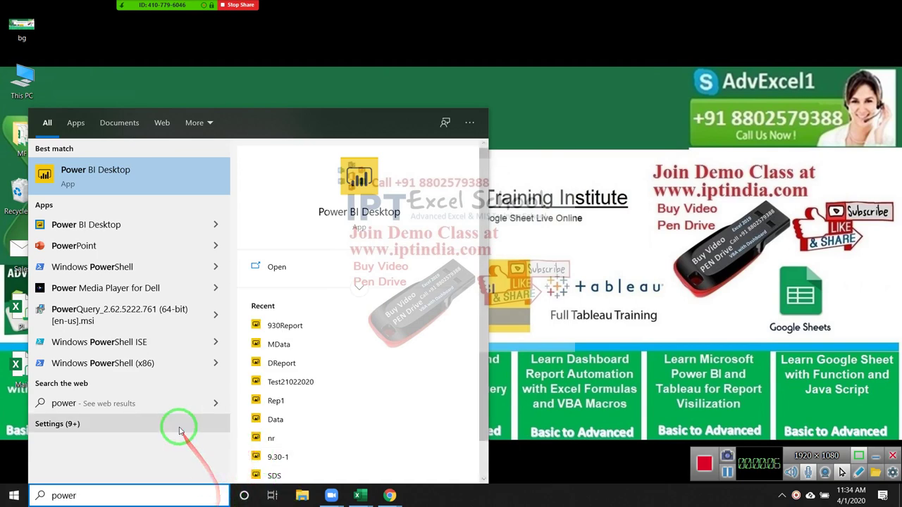
pyautogui.press('BackSpace')
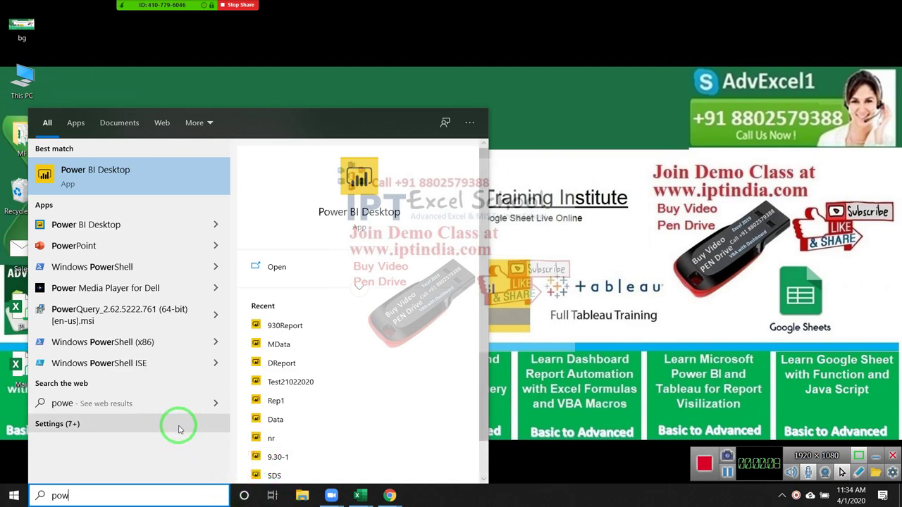
pyautogui.press('BackSpace')
pyautogui.press('BackSpace')
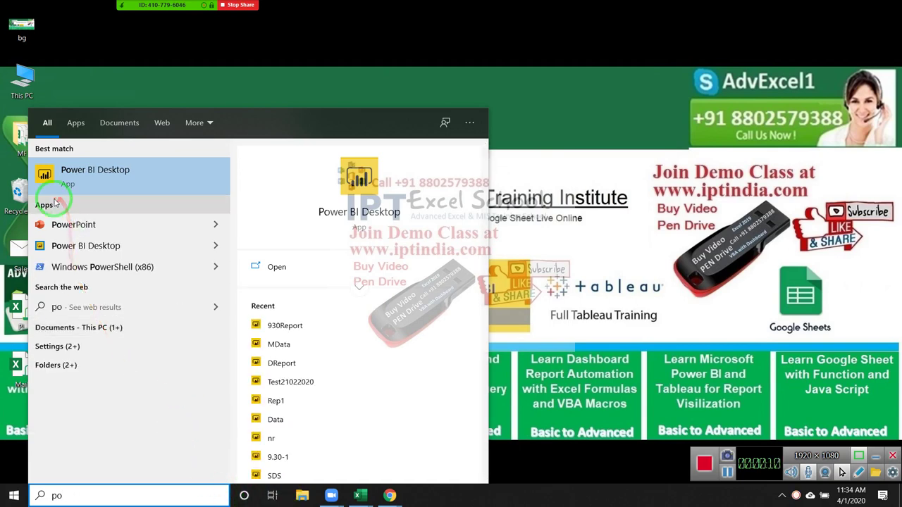
pyautogui.click(61, 222)
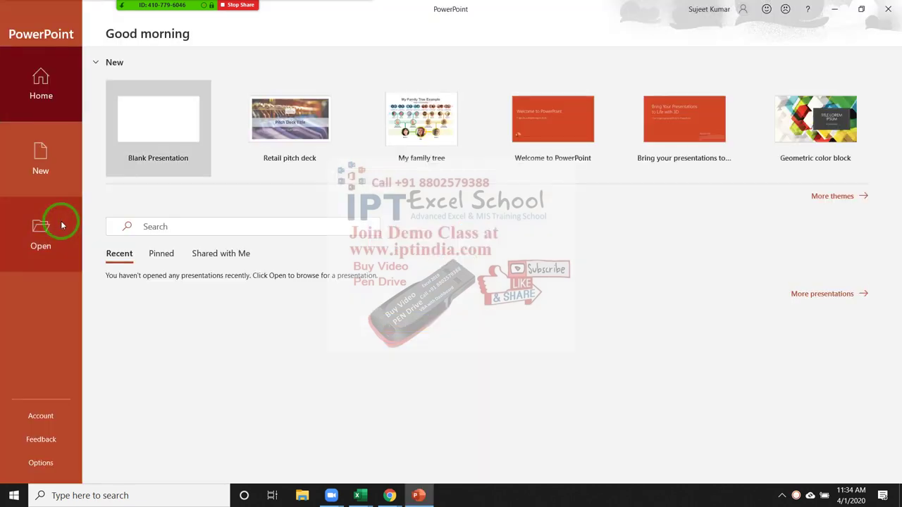
pyautogui.press('super')
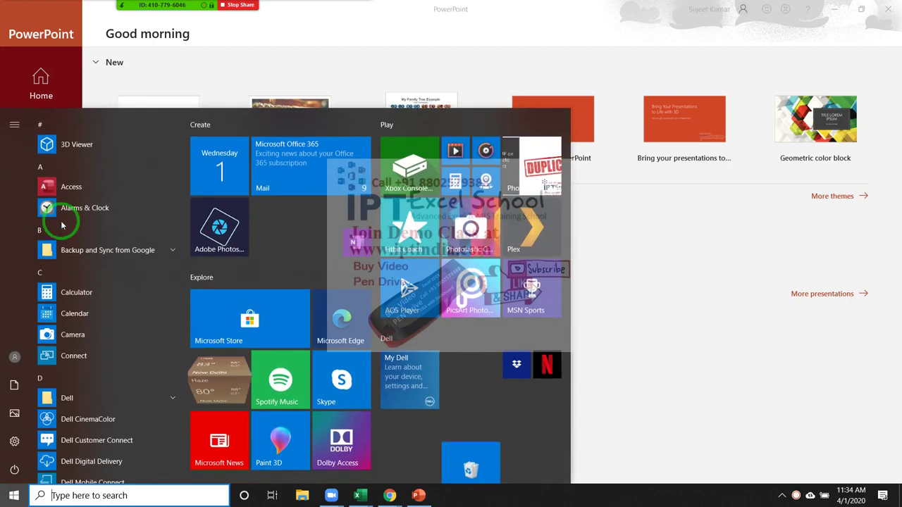
pyautogui.write('power')
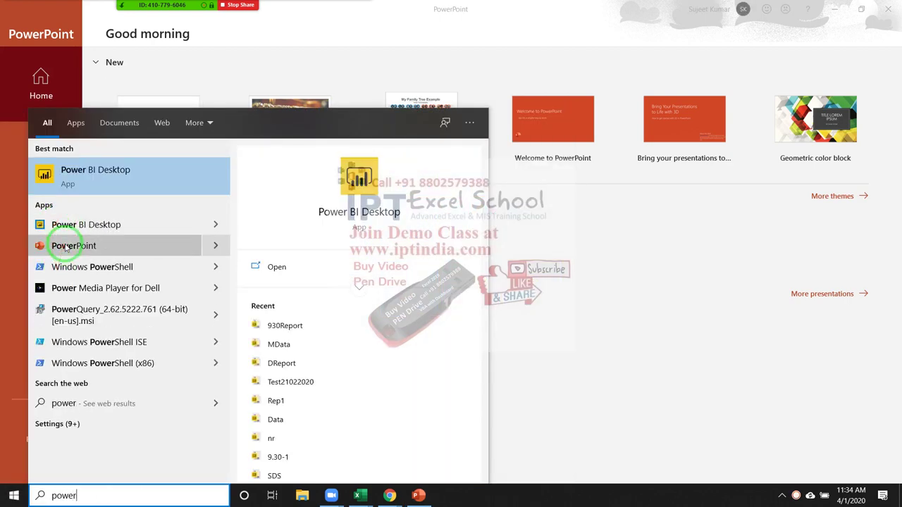
pyautogui.click(65, 246)
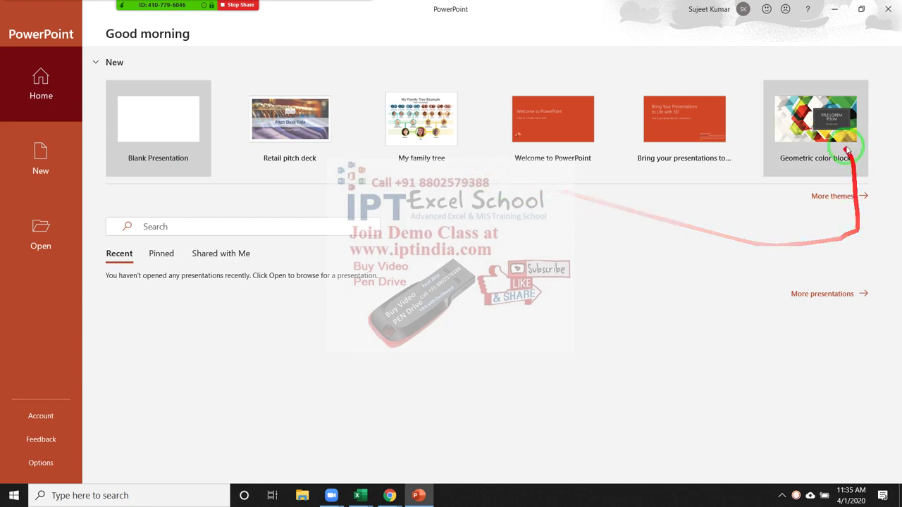
# Open the New page and browse templates like QuickStarter, Integer pillars and Animal magnetism.
pyautogui.click(28, 154)
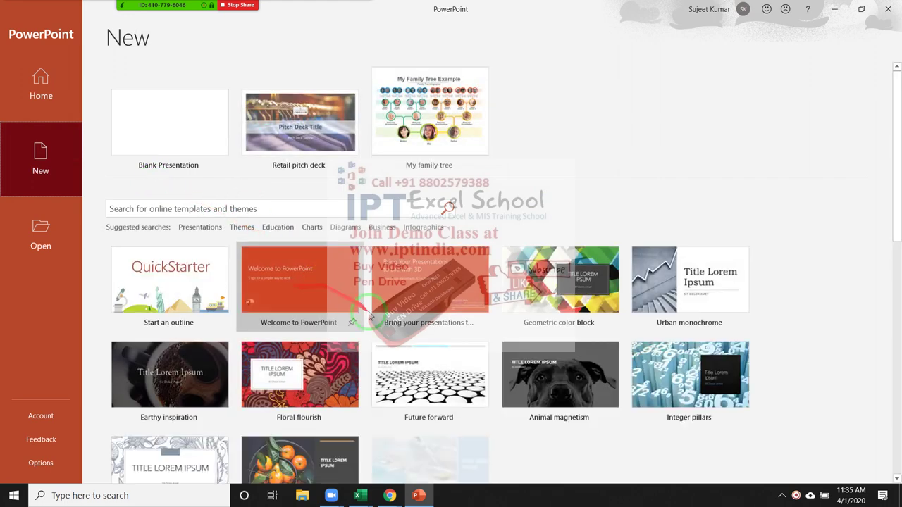
pyautogui.scroll(-3, 757, 395)
pyautogui.scroll(-1, 755, 393)
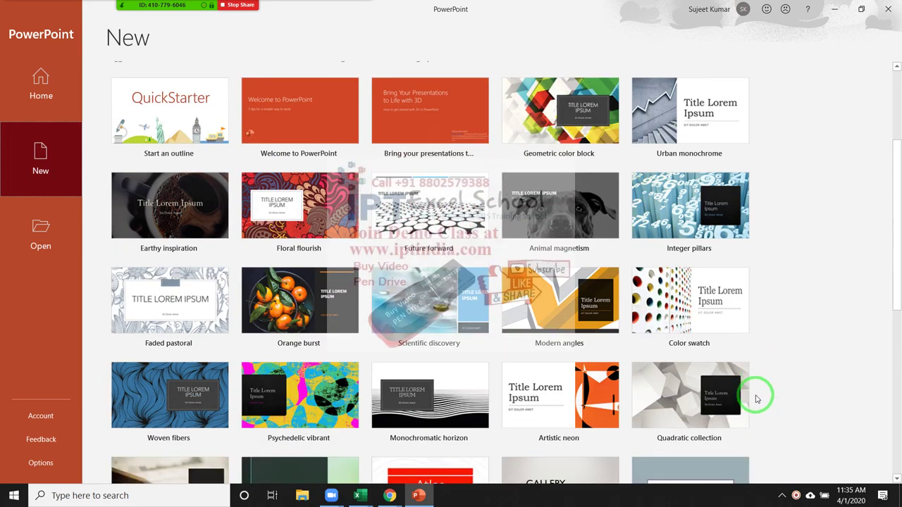
pyautogui.scroll(1, 754, 392)
pyautogui.scroll(3, 751, 399)
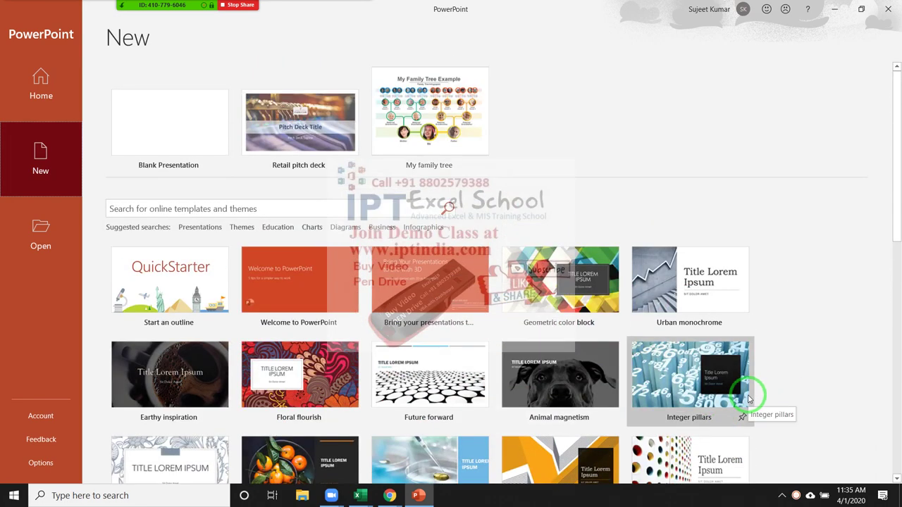
pyautogui.scroll(-2, 749, 399)
pyautogui.scroll(2, 735, 399)
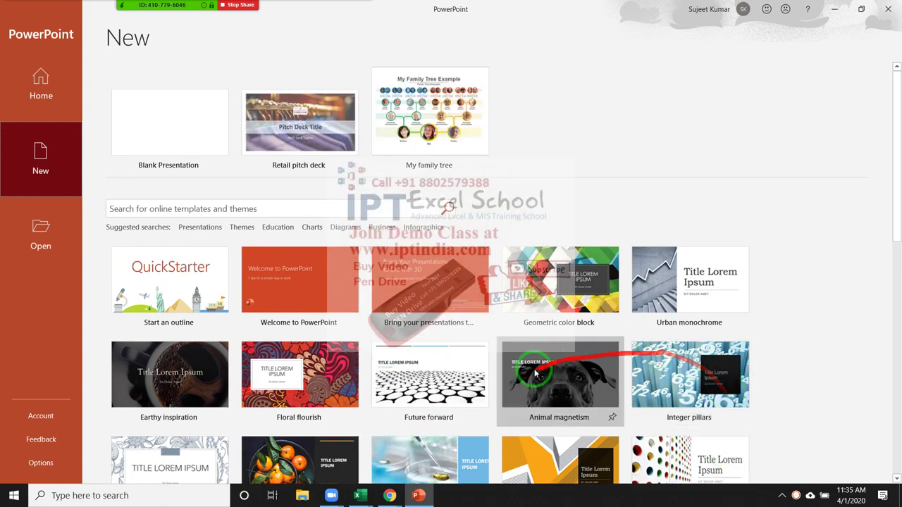
# Create a blank presentation and select its title slide.
pyautogui.click(203, 141)
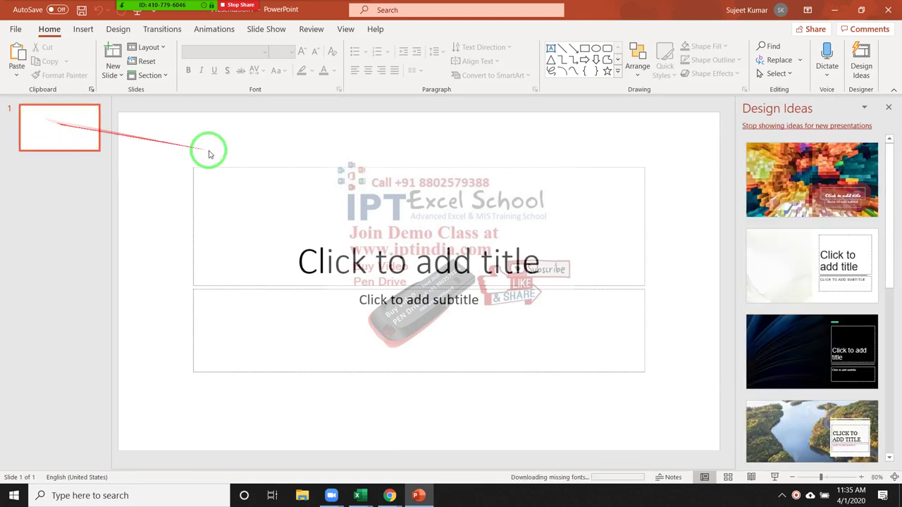
pyautogui.click(67, 137)
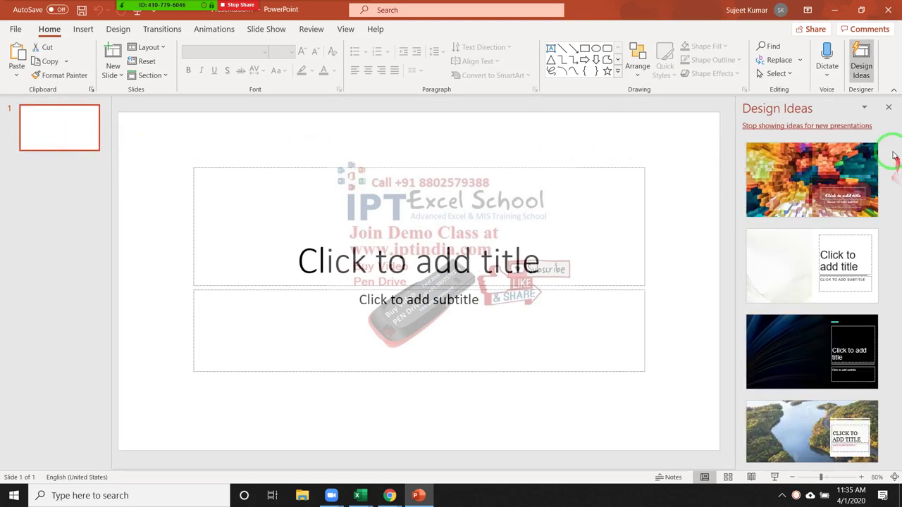
pyautogui.click(888, 104)
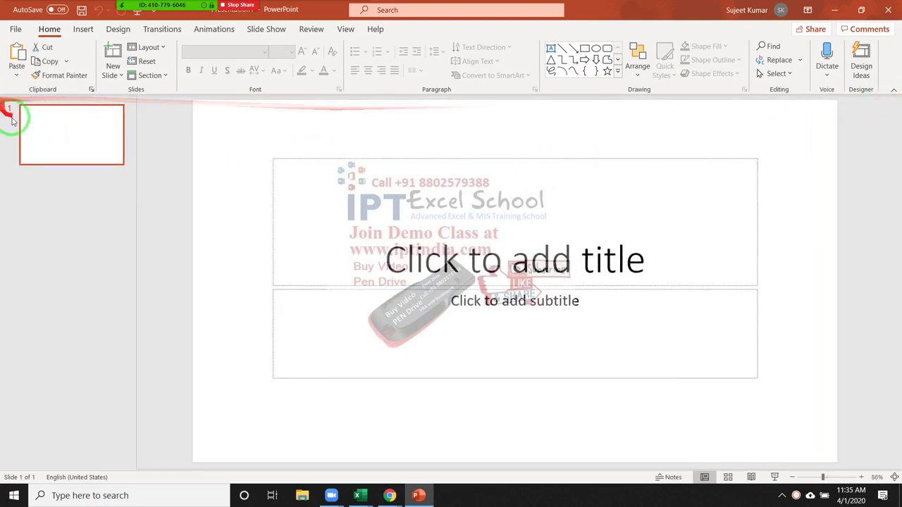
pyautogui.click(50, 177)
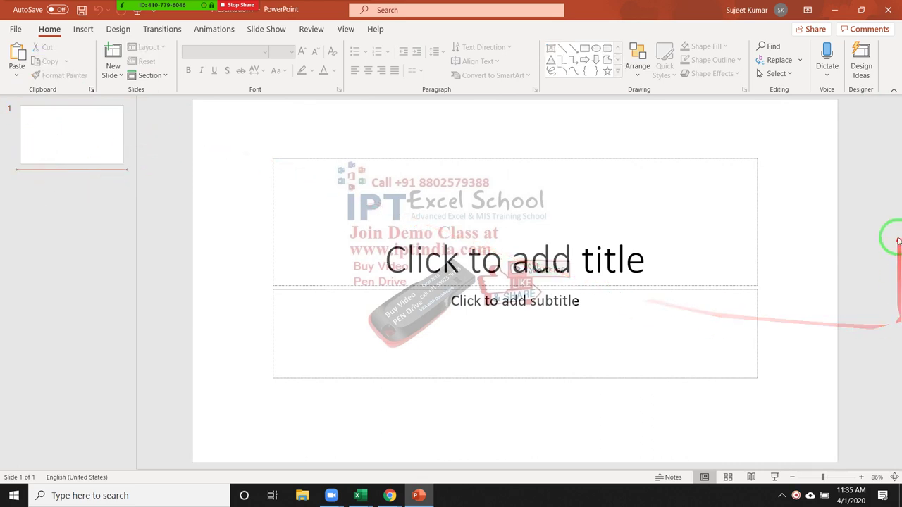
pyautogui.click(90, 117)
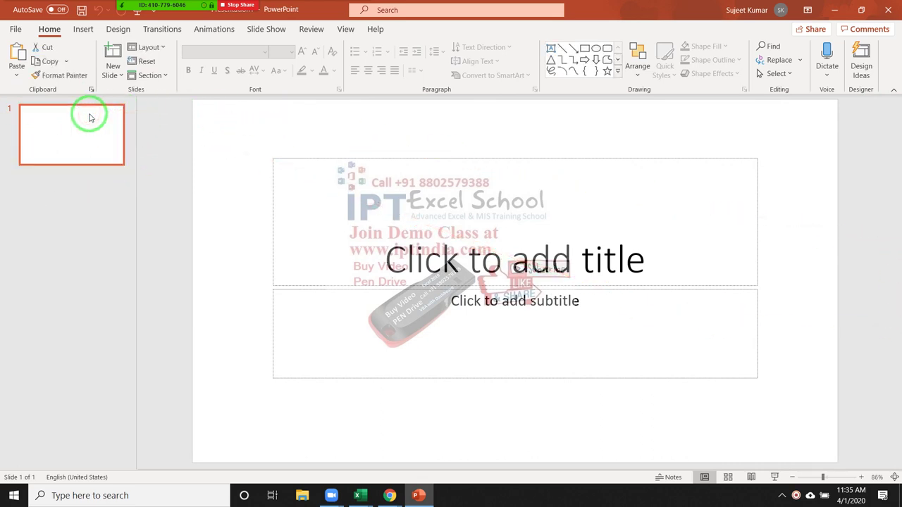
pyautogui.click(117, 29)
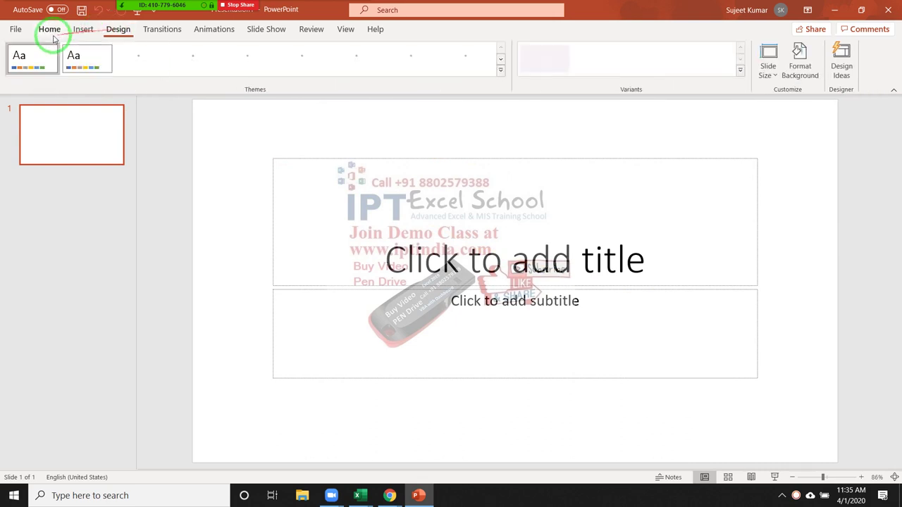
pyautogui.click(49, 28)
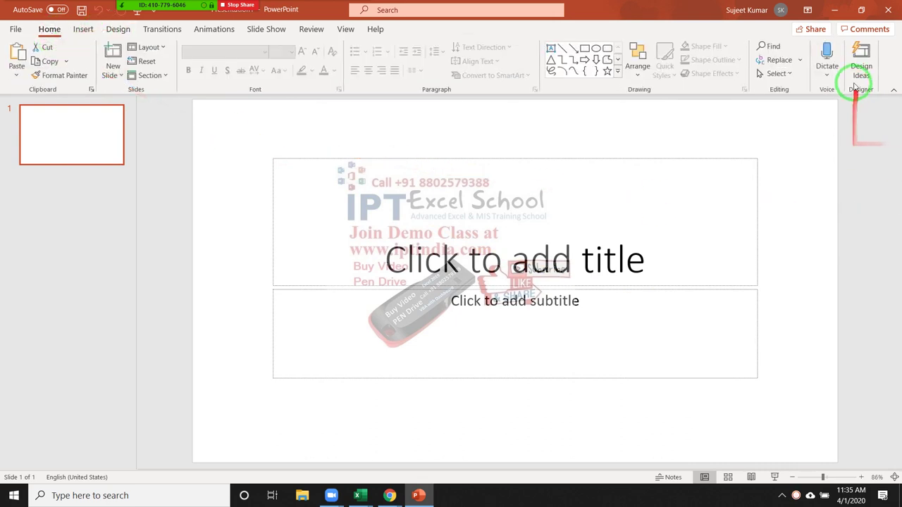
# Browse the Design Ideas suggestions for slide 1, then close the pane without applying one.
pyautogui.click(861, 60)
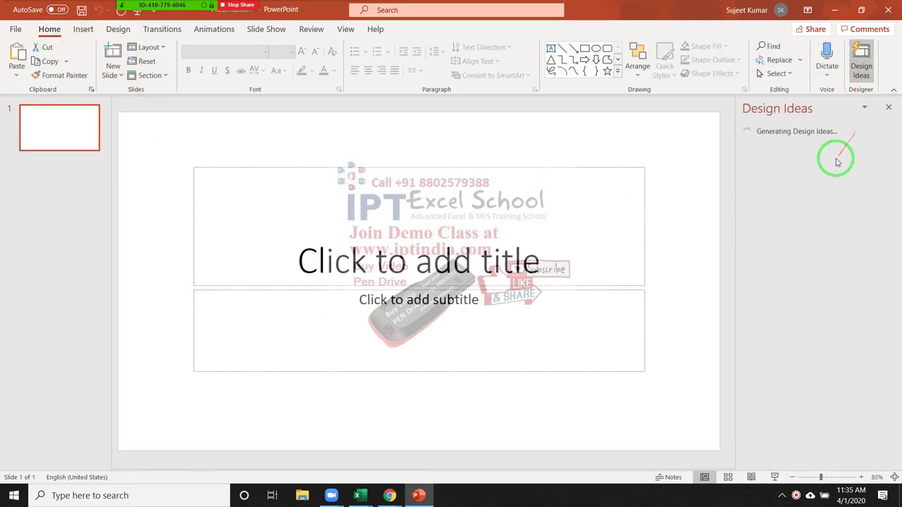
pyautogui.scroll(-3, 860, 335)
pyautogui.scroll(-2, 859, 338)
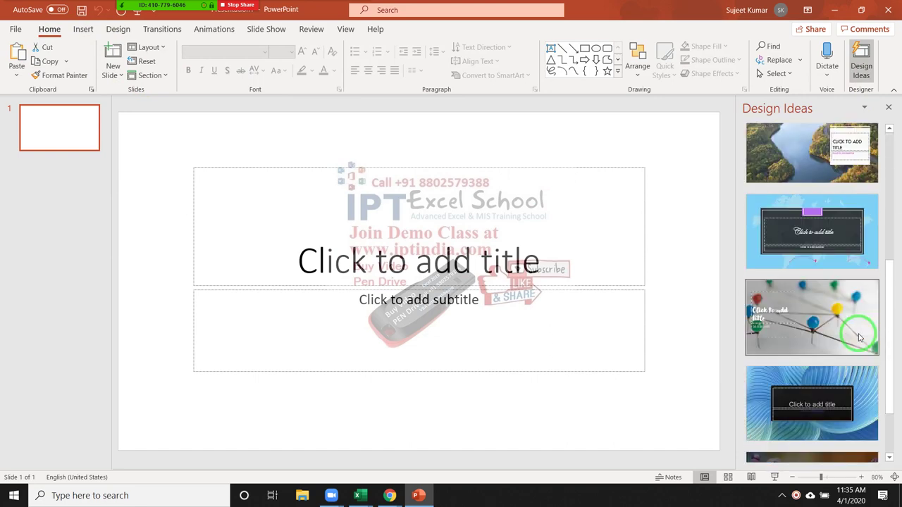
pyautogui.scroll(-2, 859, 339)
pyautogui.scroll(2, 858, 337)
pyautogui.scroll(5, 858, 337)
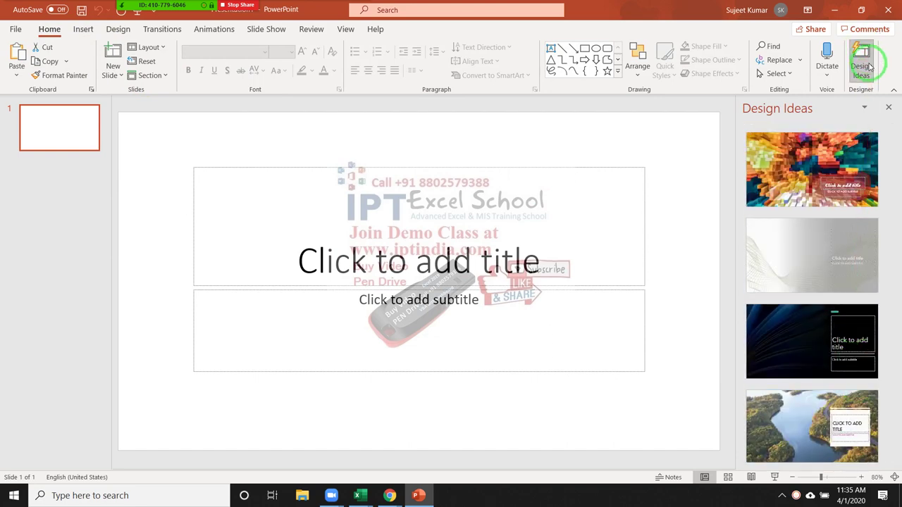
pyautogui.scroll(-3, 879, 232)
pyautogui.scroll(-3, 881, 267)
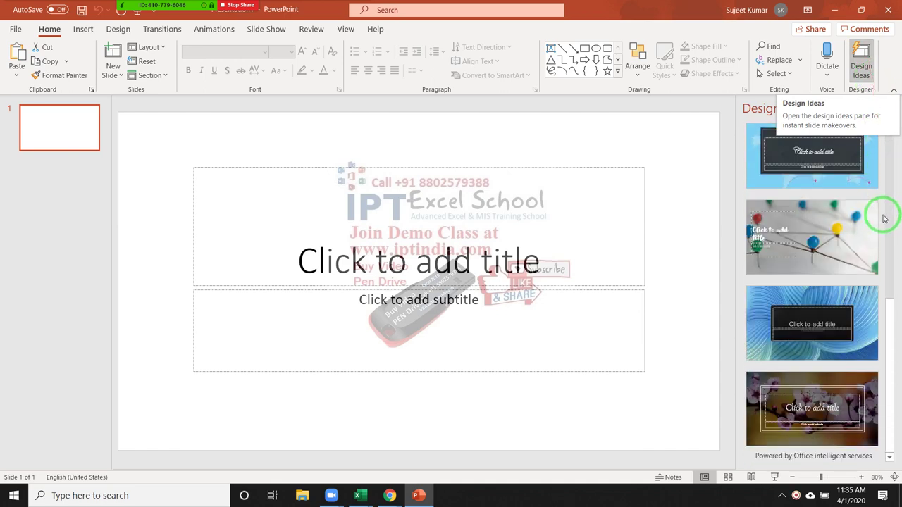
pyautogui.scroll(6, 885, 219)
pyautogui.click(892, 107)
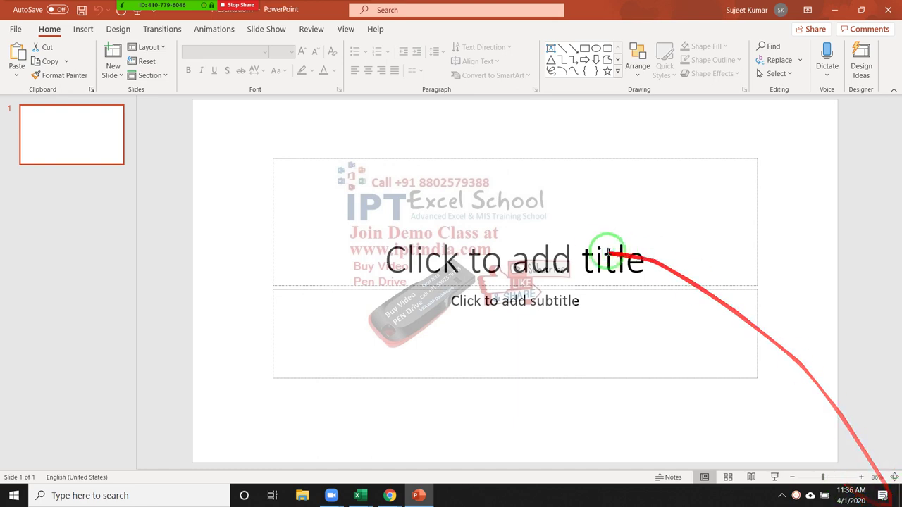
# Title the slide 'MS Office 365' with the subtitle 'MS Power Point'.
pyautogui.click(567, 267)
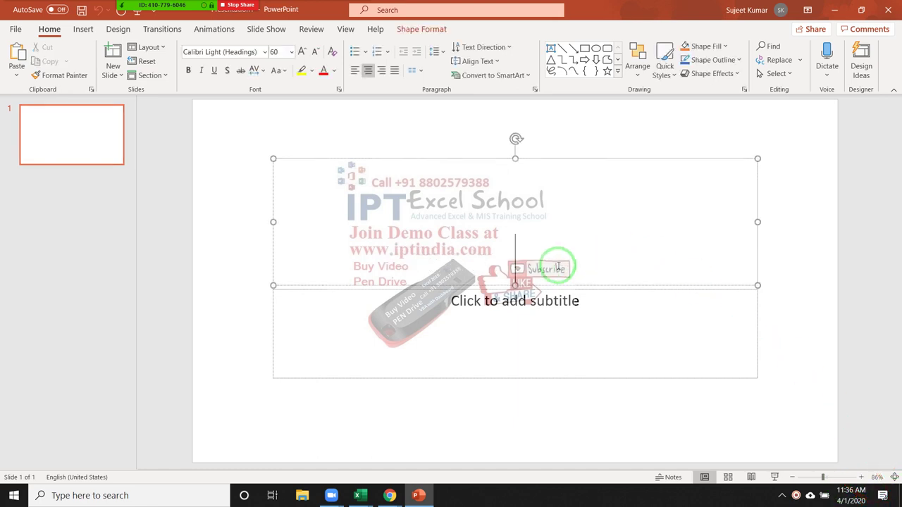
pyautogui.write('MS Of')
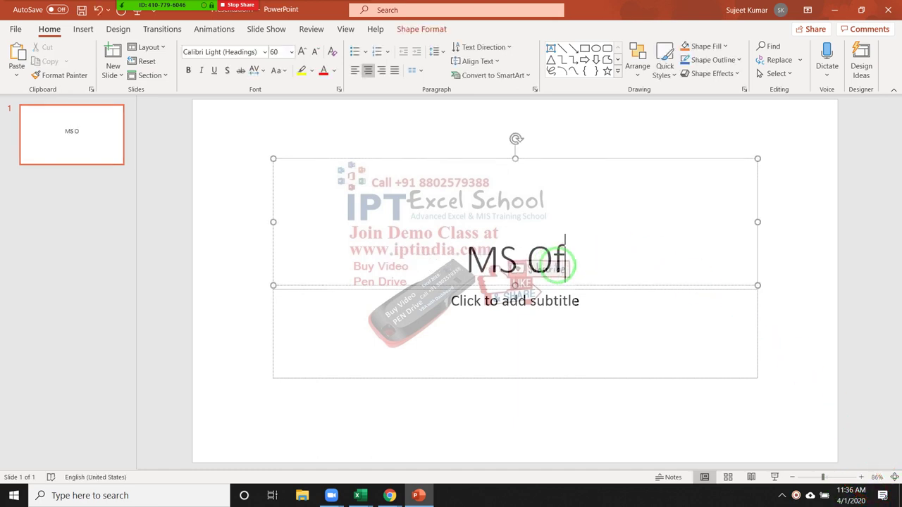
pyautogui.write('fice 36')
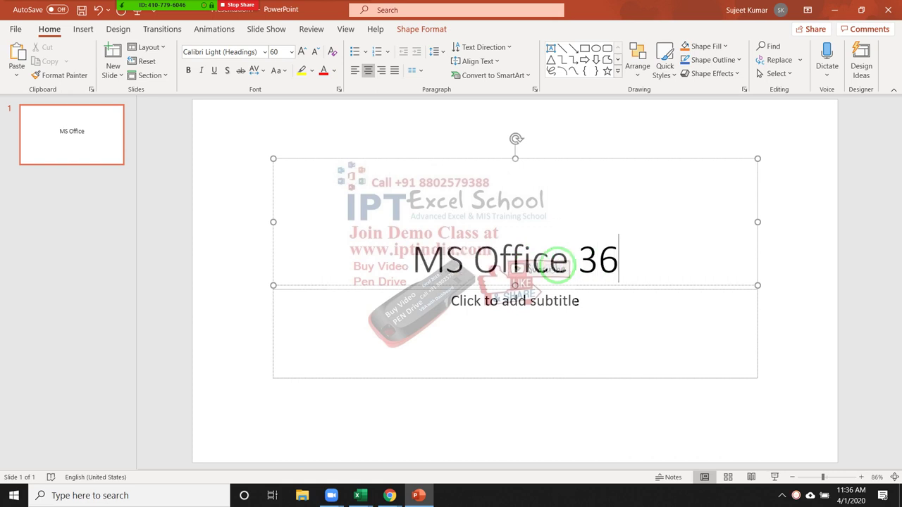
pyautogui.write('5')
pyautogui.click(586, 311)
pyautogui.write('MS Power')
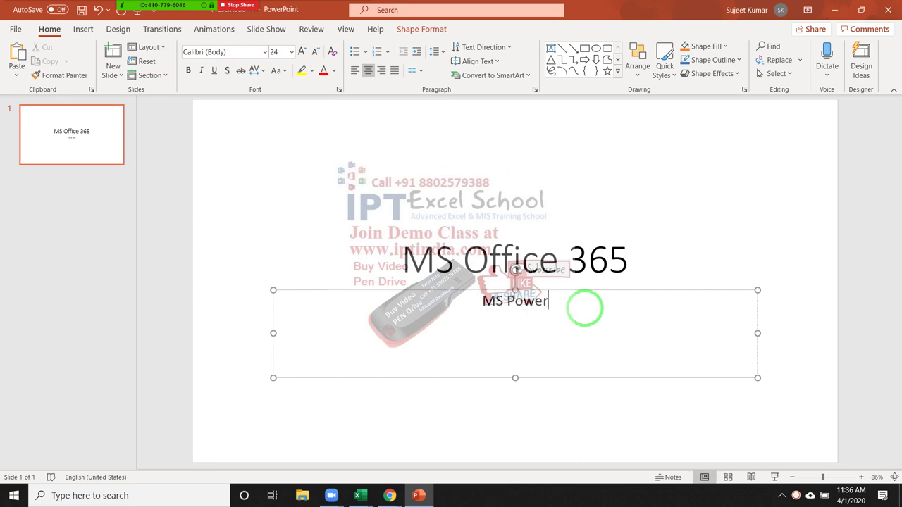
pyautogui.write('Point')
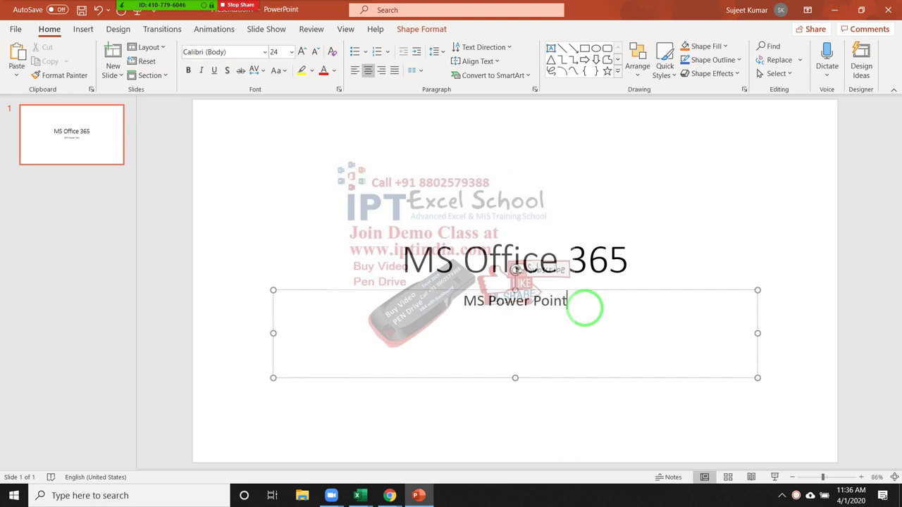
pyautogui.click(565, 399)
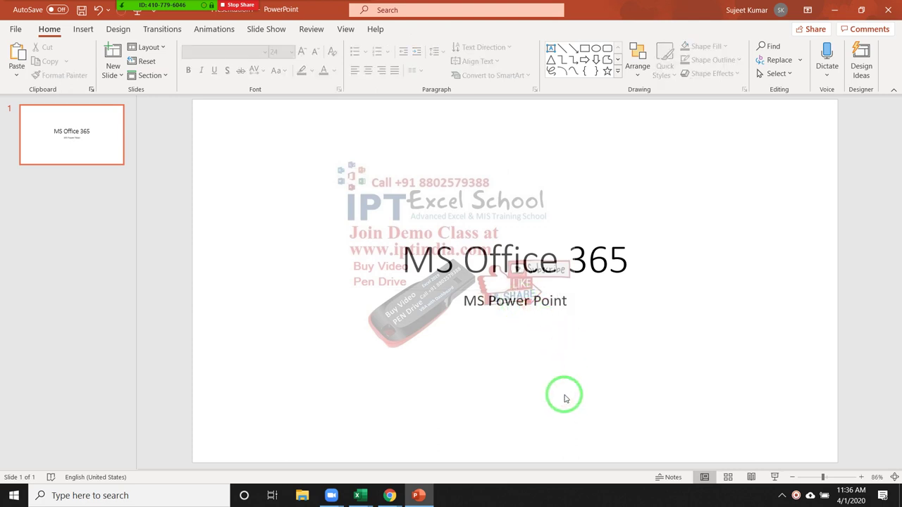
pyautogui.moveTo(565, 391)
pyautogui.mouseDown()
pyautogui.moveTo(192, 145)
pyautogui.moveTo(377, 170)
pyautogui.moveTo(113, 33)
pyautogui.mouseUp()
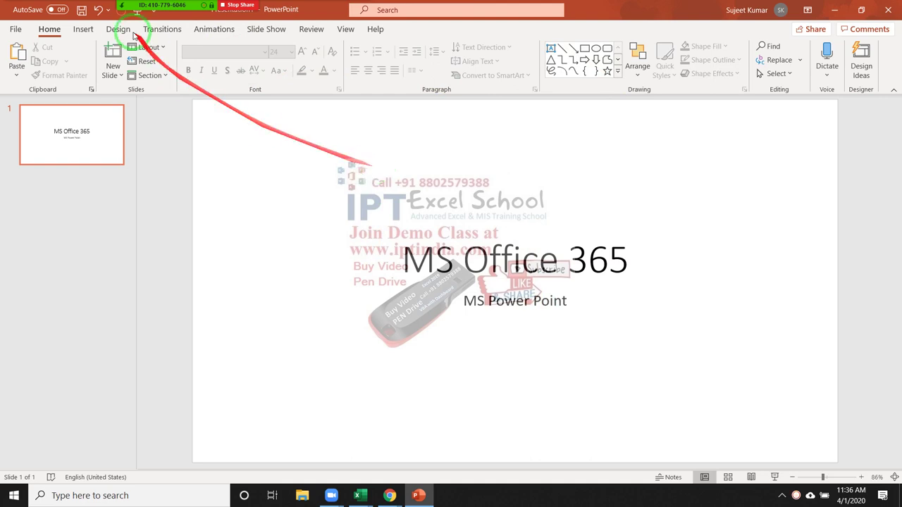
# Apply the green Facet theme from the Design tab's Themes gallery.
pyautogui.click(113, 33)
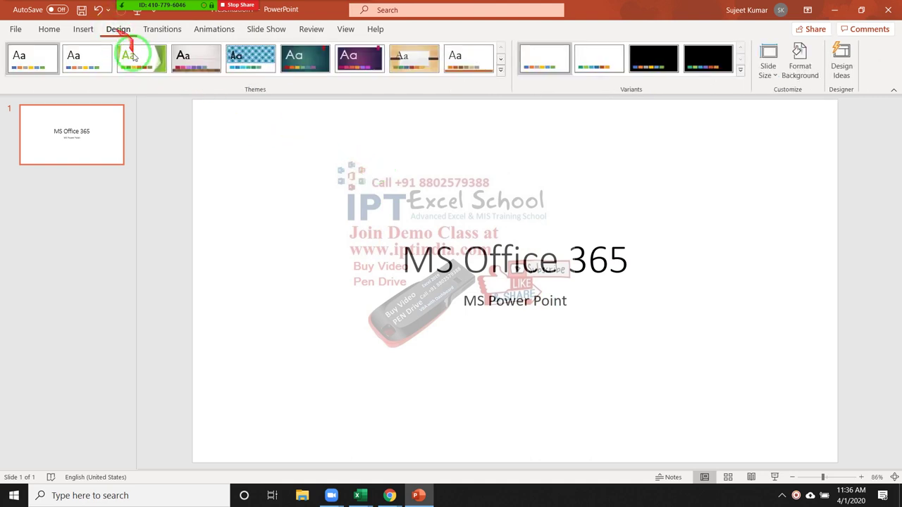
pyautogui.click(740, 70)
pyautogui.click(500, 70)
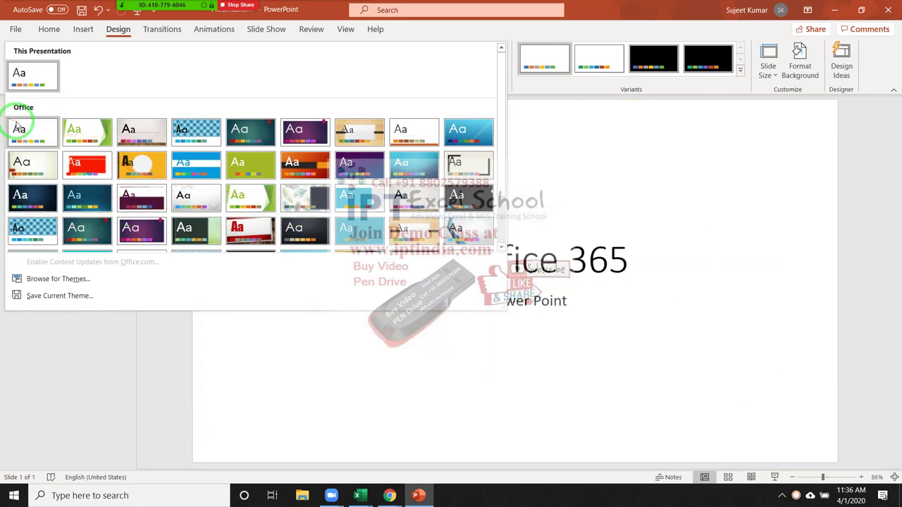
pyautogui.click(94, 128)
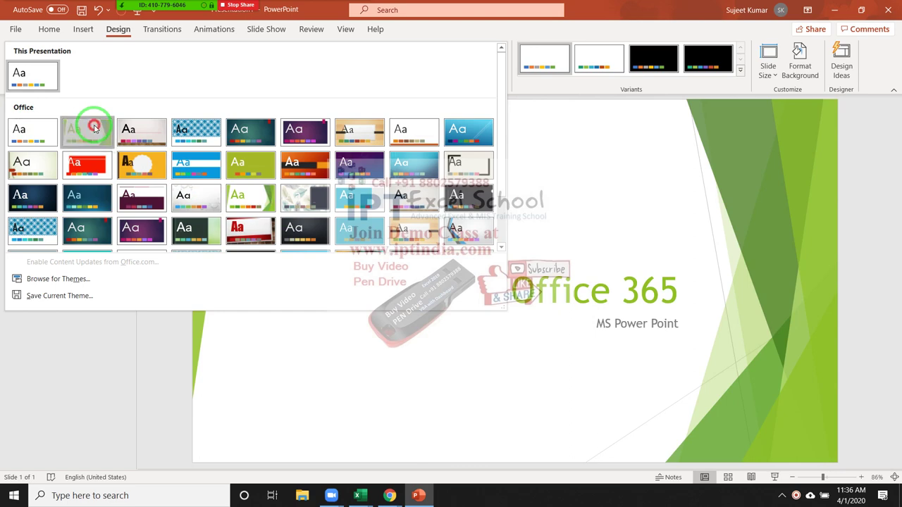
pyautogui.click(93, 128)
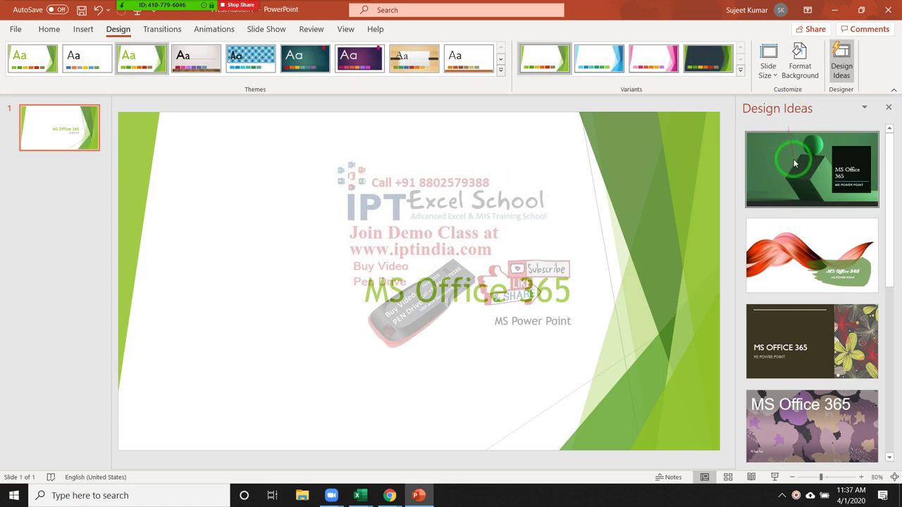
# Try the red swirl and purple designs, then apply the blue wave design with dark title banner.
pyautogui.moveTo(792, 172)
pyautogui.mouseDown()
pyautogui.moveTo(503, 317)
pyautogui.moveTo(880, 191)
pyautogui.mouseUp()
pyautogui.click(829, 229)
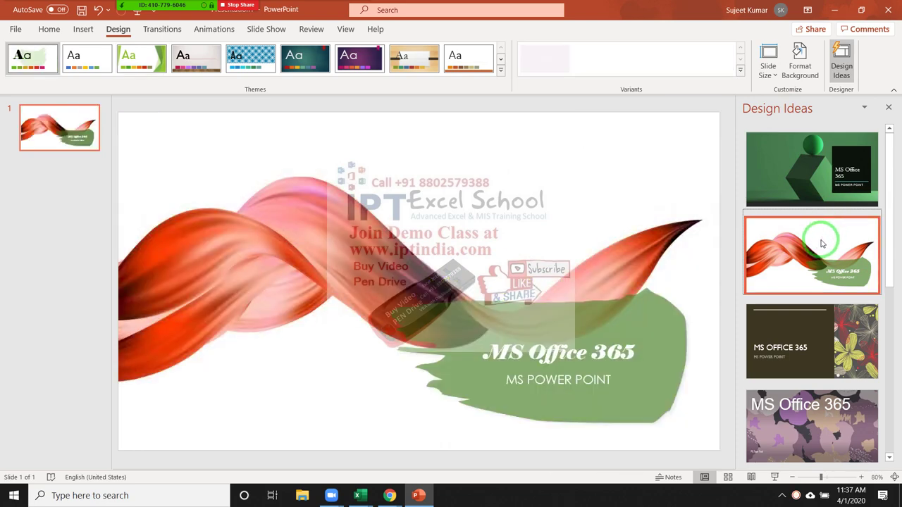
pyautogui.click(823, 414)
pyautogui.scroll(-2, 822, 395)
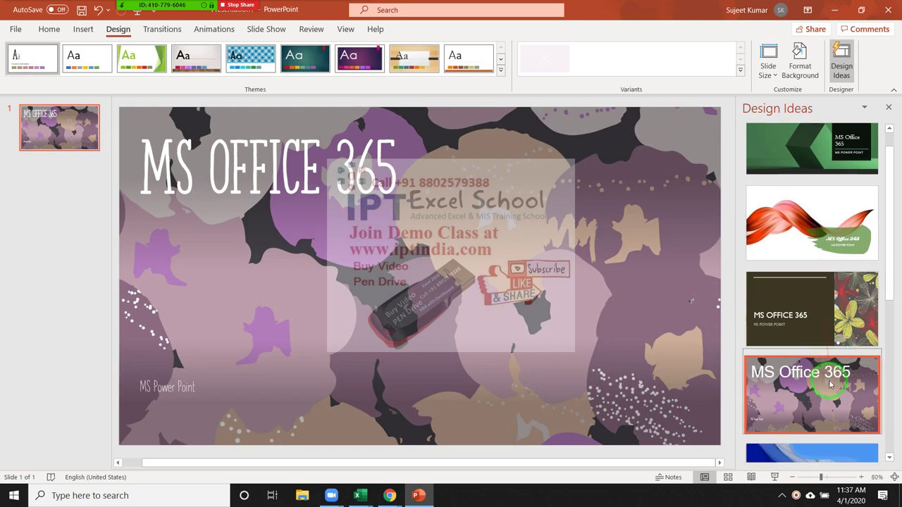
pyautogui.scroll(-1, 817, 401)
pyautogui.click(812, 387)
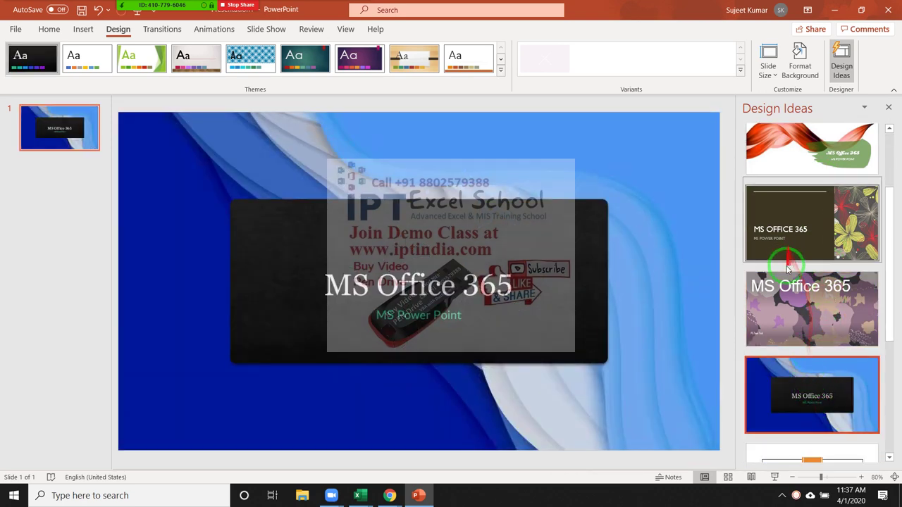
pyautogui.scroll(2, 803, 250)
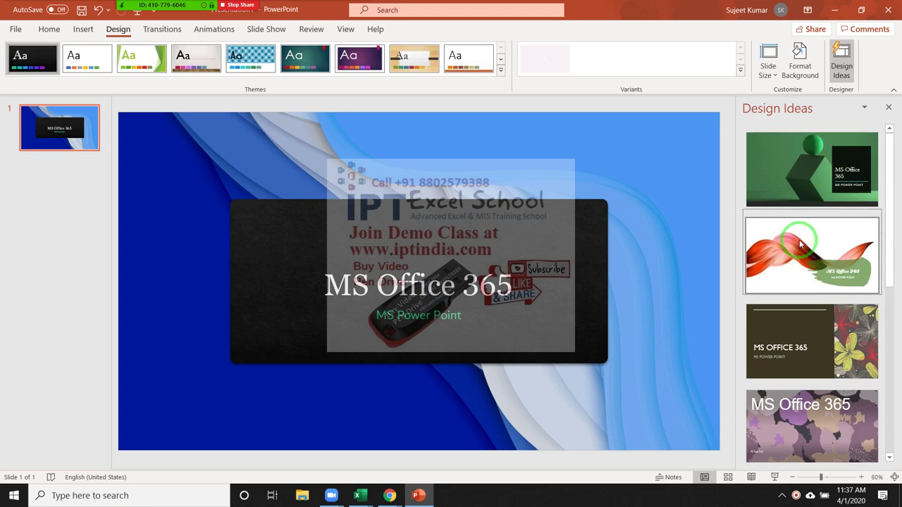
pyautogui.moveTo(800, 244); pyautogui.dragTo(73, 290)
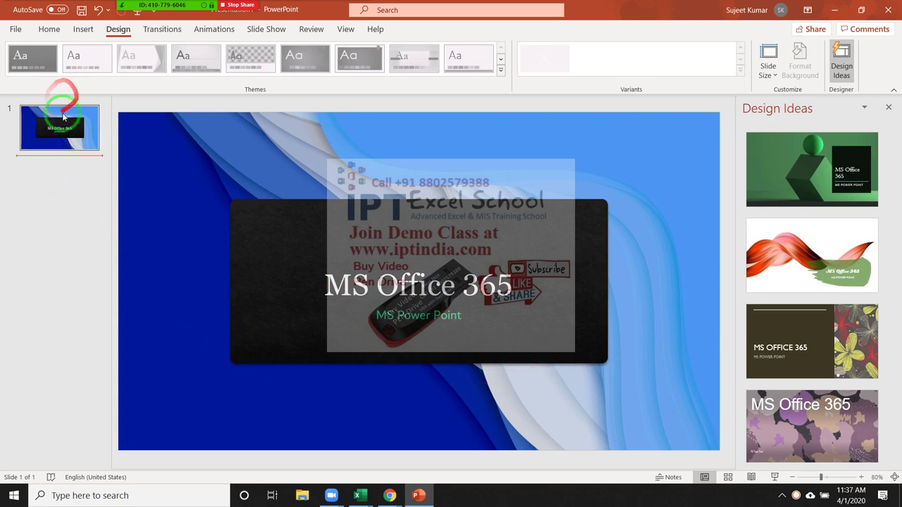
pyautogui.click(48, 31)
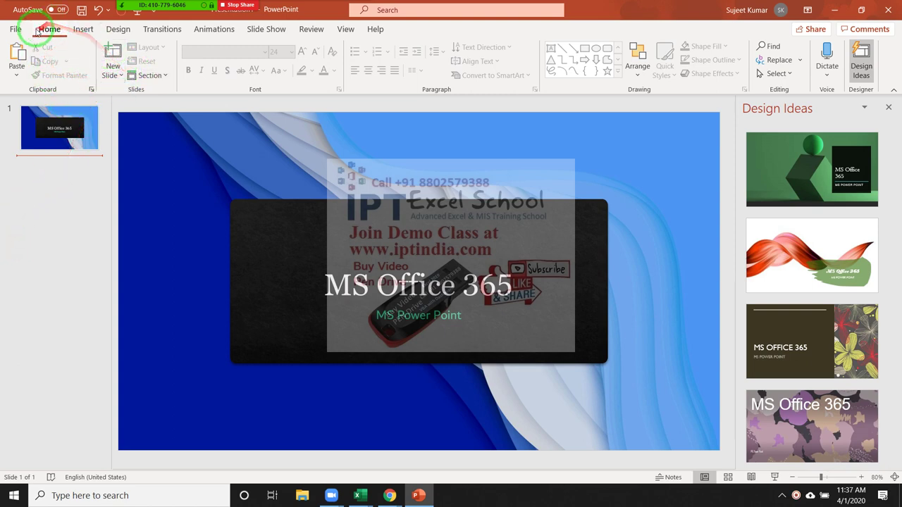
# Insert a Title and Content slide as slide 2.
pyautogui.click(115, 76)
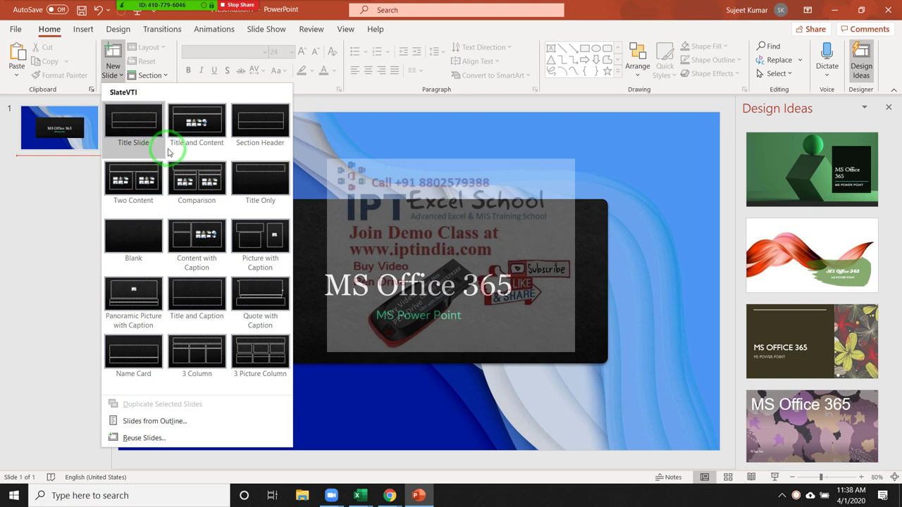
pyautogui.click(179, 155)
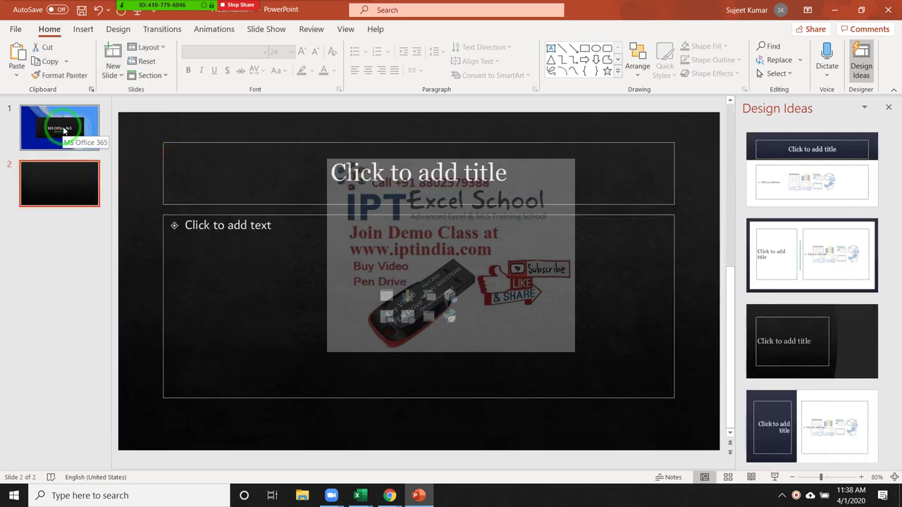
# Title slide 2 'Power Point 365' and add bullets Basic, Function, Chart, Desine, Share.
pyautogui.click(425, 198)
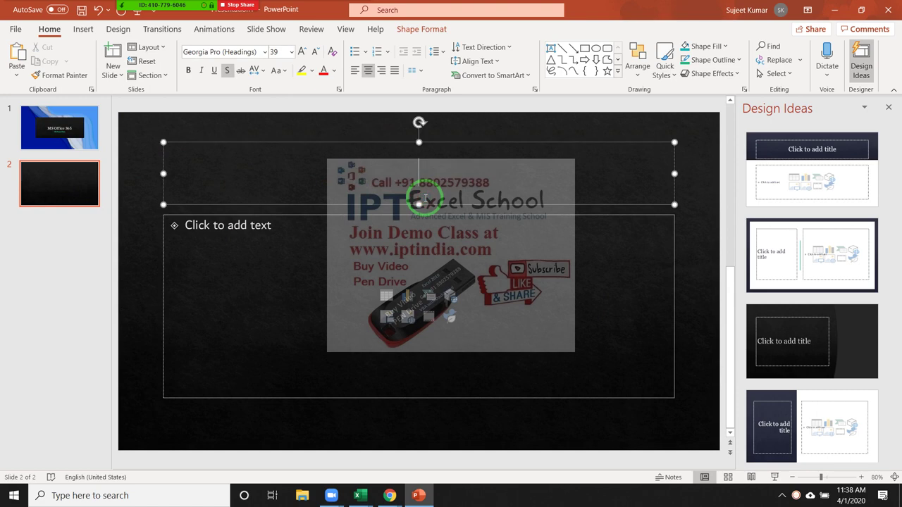
pyautogui.write('Pow')
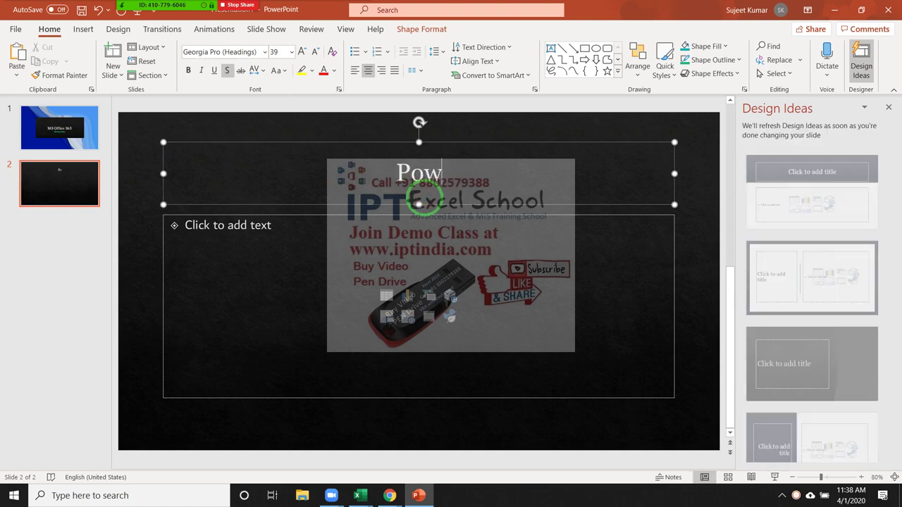
pyautogui.write('er Poi')
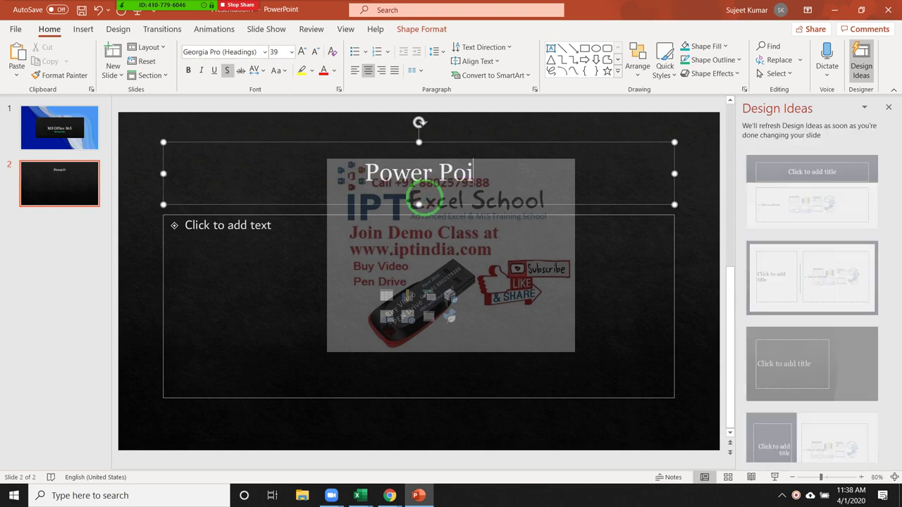
pyautogui.write('nt')
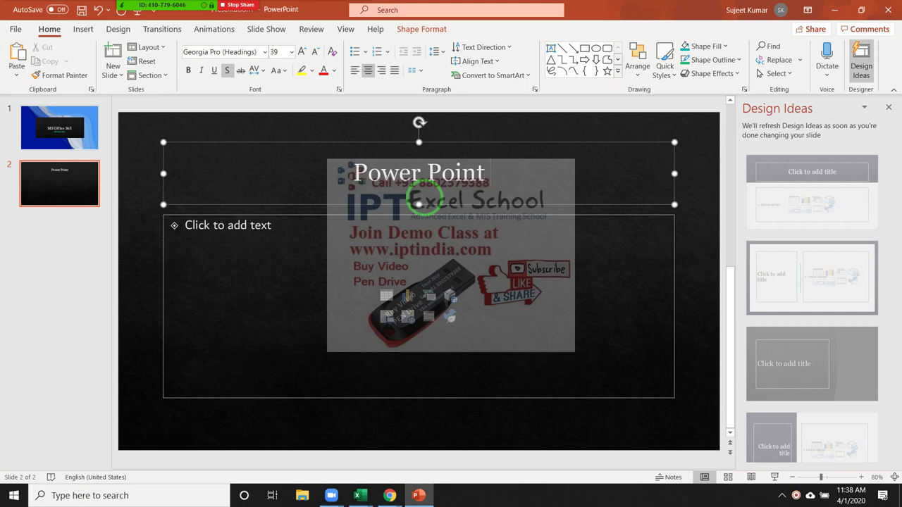
pyautogui.write(' 365')
pyautogui.click(348, 224)
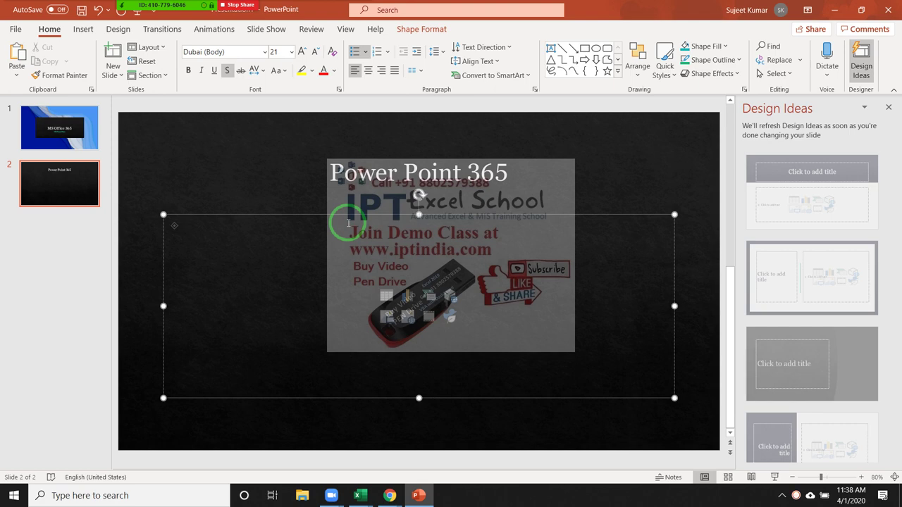
pyautogui.write('Basic')
pyautogui.write('Function')
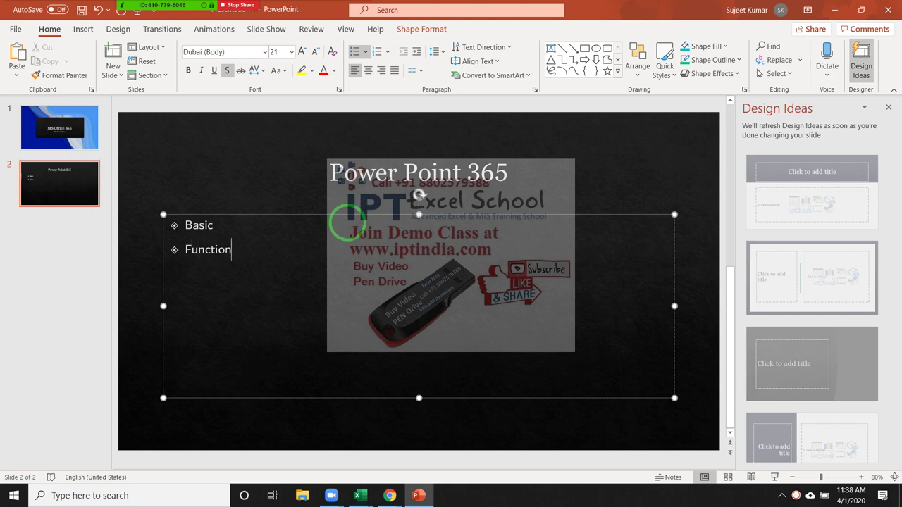
pyautogui.write('Chart')
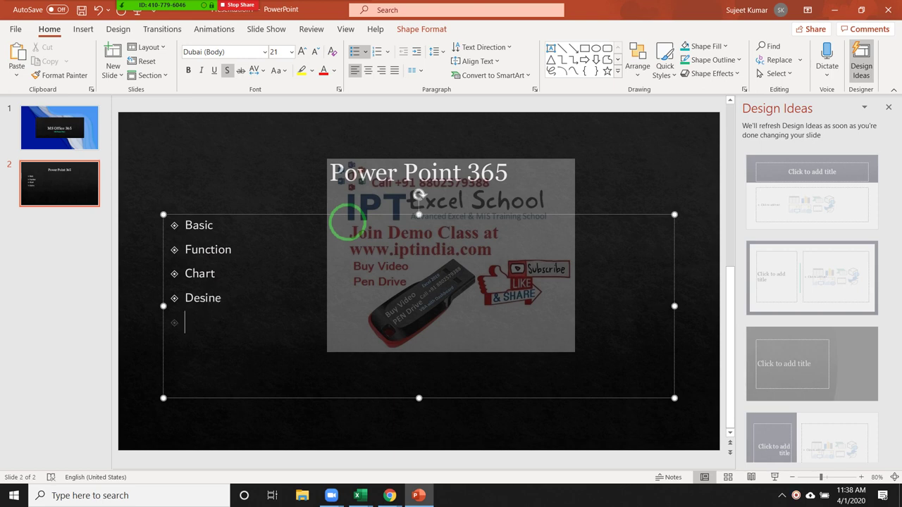
pyautogui.write('Share')
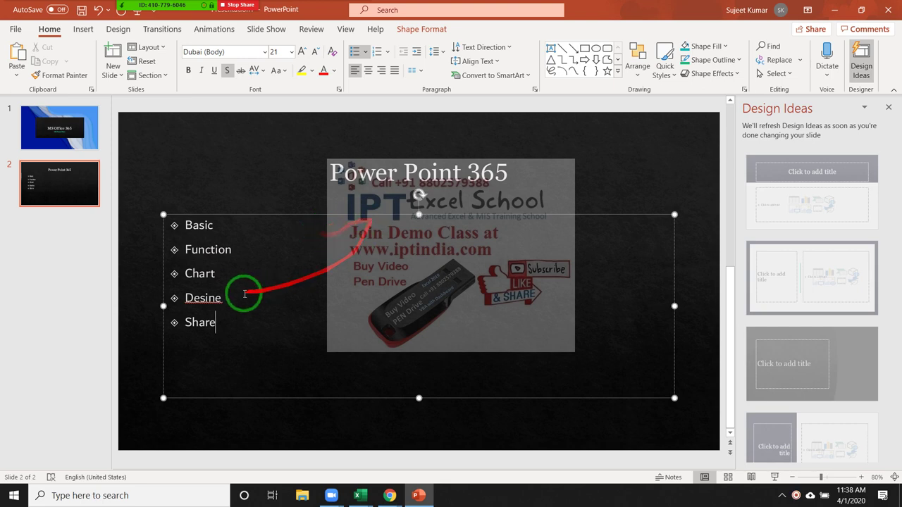
# Correct the fourth bullet from 'Desine' to 'Design' using a spelling suggestion and Backspace.
pyautogui.click(204, 297)
pyautogui.rightClick(221, 308)
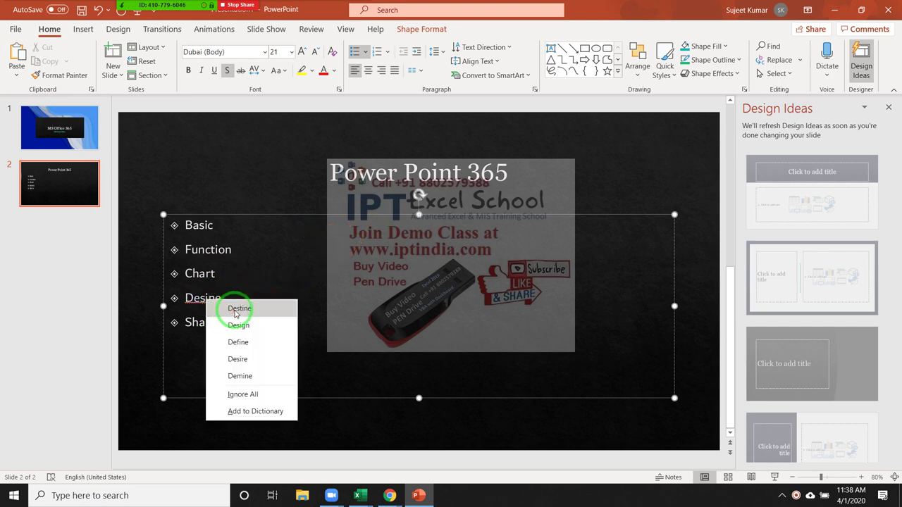
pyautogui.click(237, 310)
pyautogui.rightClick(213, 298)
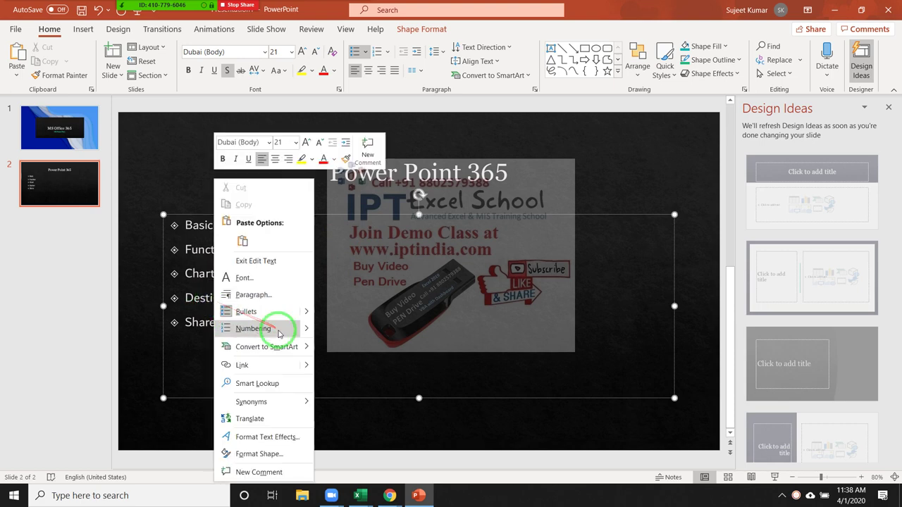
pyautogui.click(425, 289)
pyautogui.press('BackSpace')
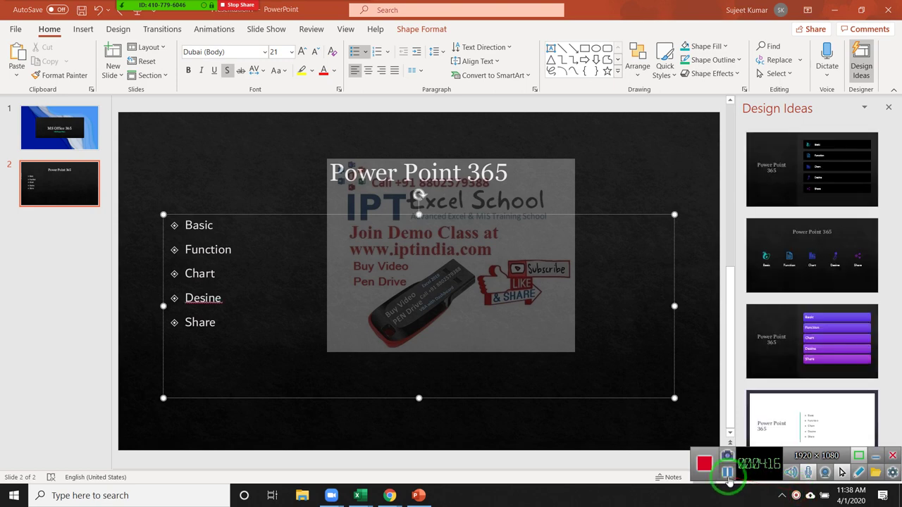
pyautogui.click(212, 322)
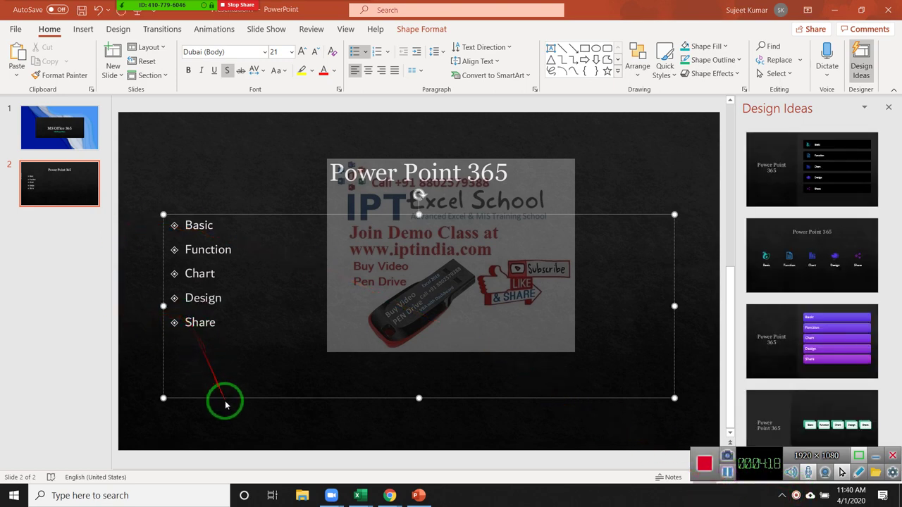
pyautogui.click(137, 313)
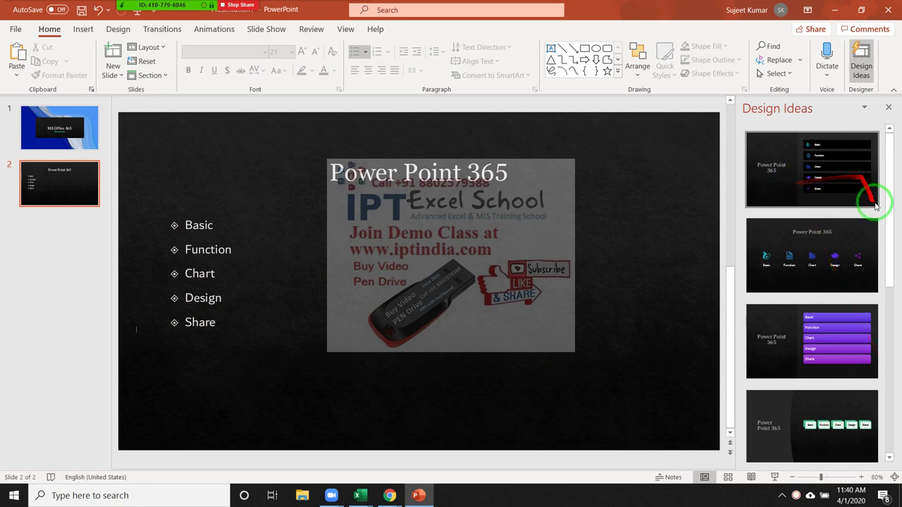
# Try the icon and purple bar layouts, then apply the green horizontal-box design to slide 2.
pyautogui.click(813, 247)
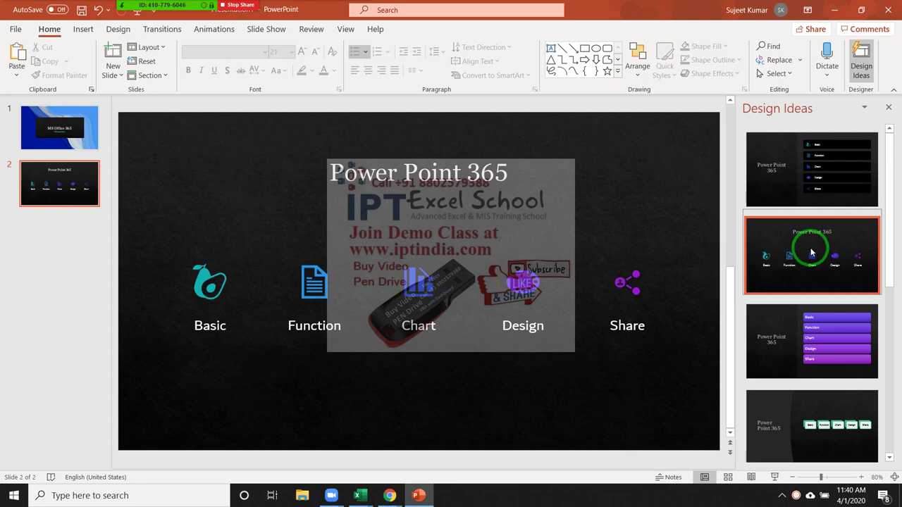
pyautogui.click(814, 328)
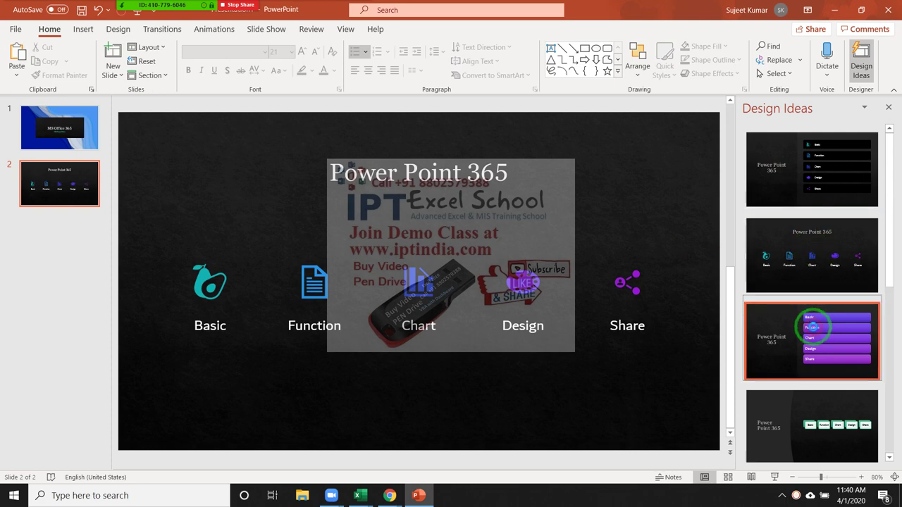
pyautogui.click(820, 399)
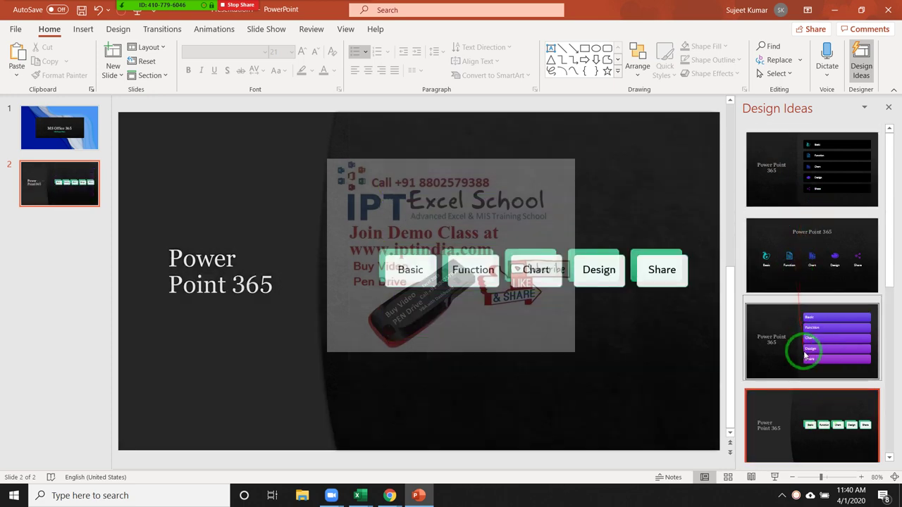
pyautogui.click(781, 423)
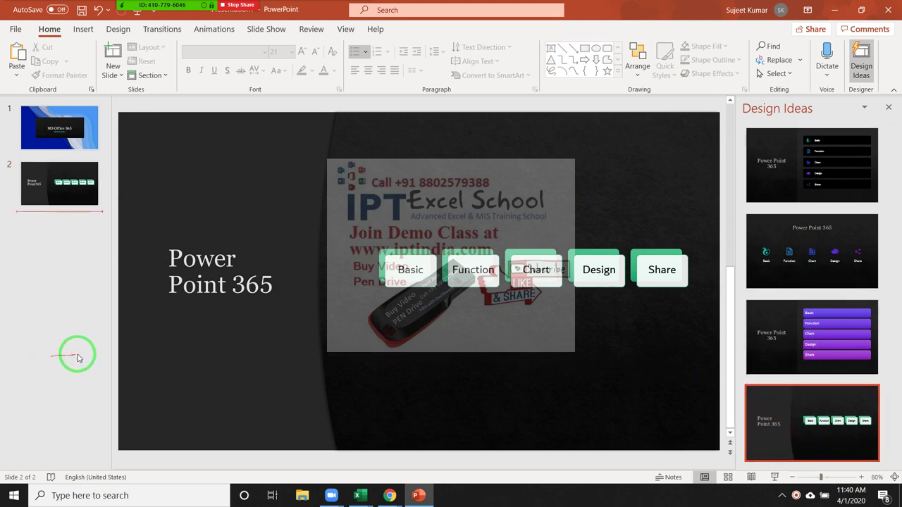
# Place the insertion point below slide 2 and show the New Slide layout gallery.
pyautogui.click(43, 146)
pyautogui.click(48, 201)
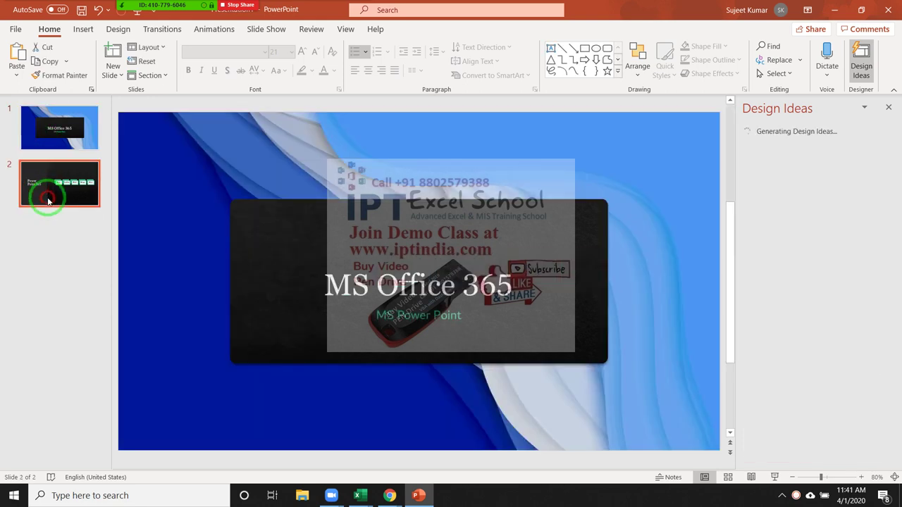
pyautogui.click(47, 244)
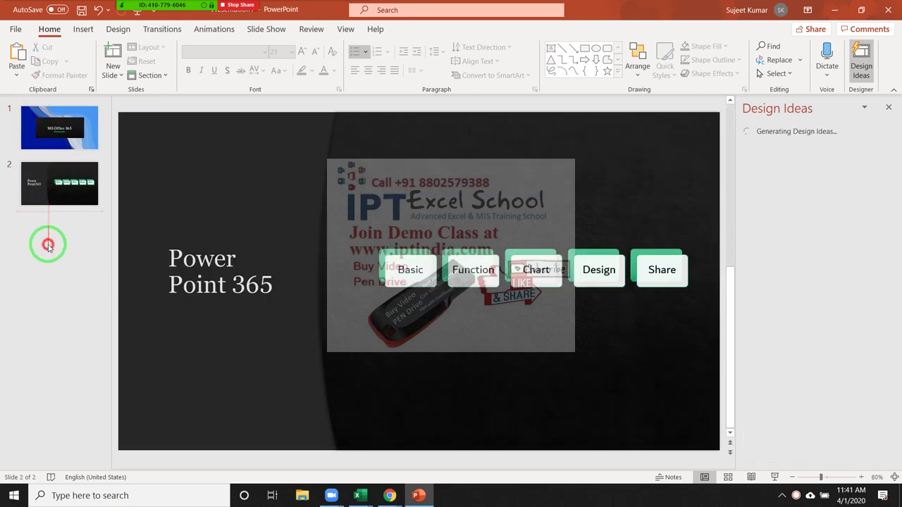
pyautogui.click(115, 79)
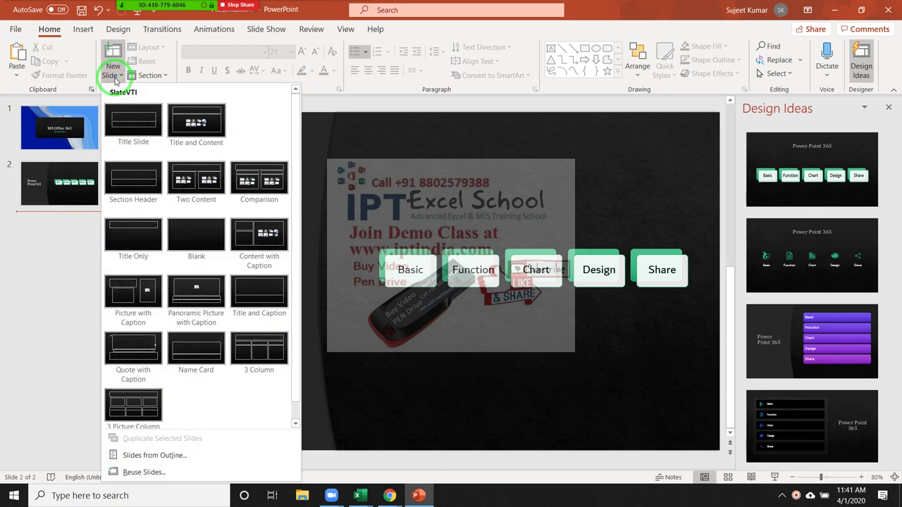
pyautogui.click(19, 243)
pyautogui.click(49, 150)
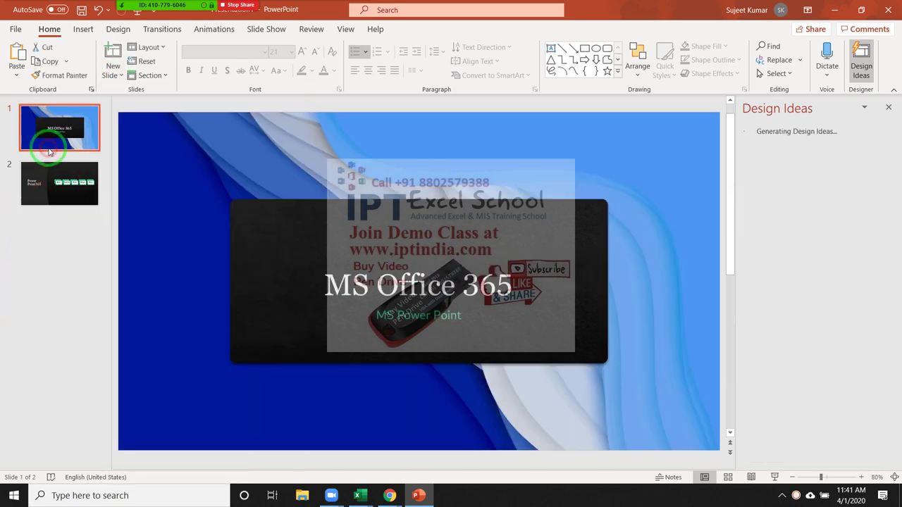
pyautogui.click(45, 194)
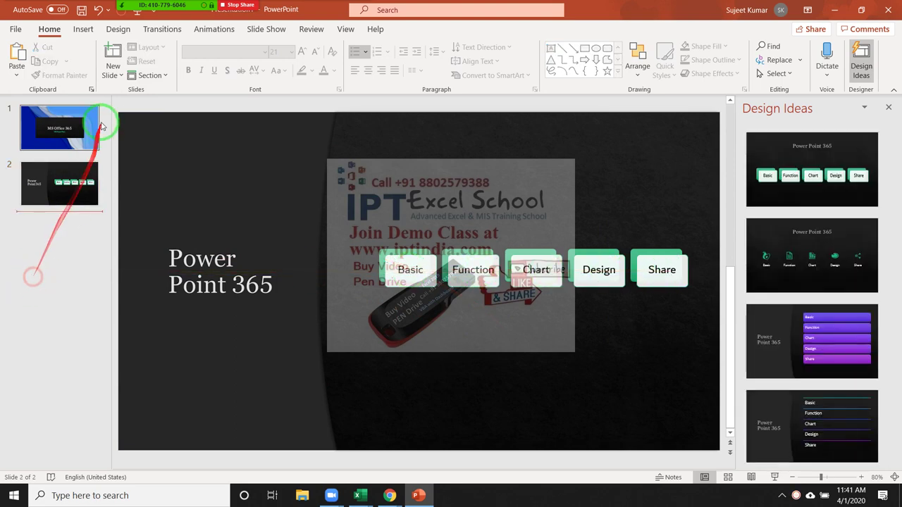
pyautogui.click(109, 76)
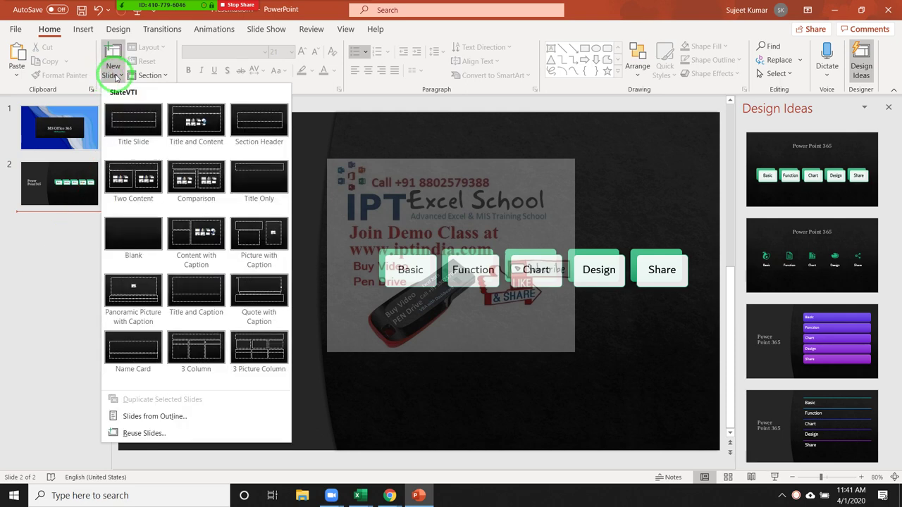
# Use the Section Header layout, titled 'Office 365' with the subtitle 'Basic Power Point'.
pyautogui.click(274, 125)
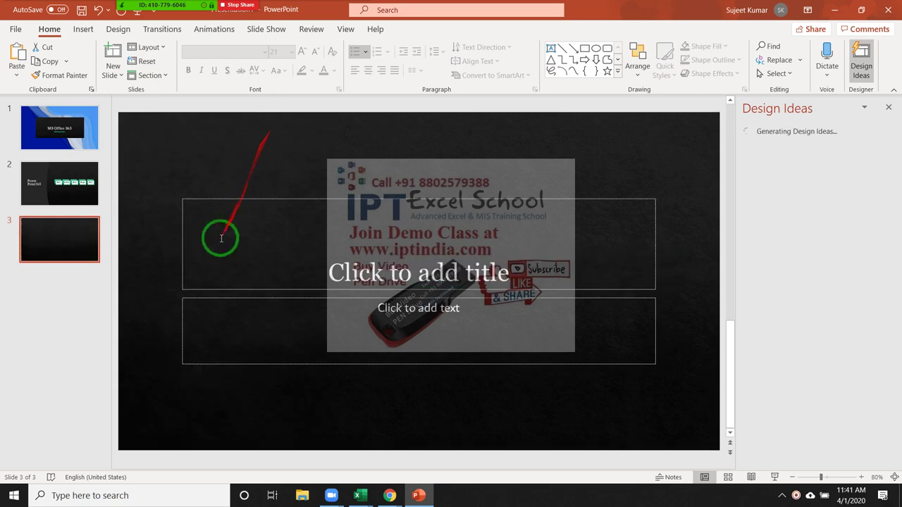
pyautogui.click(348, 273)
pyautogui.write('O')
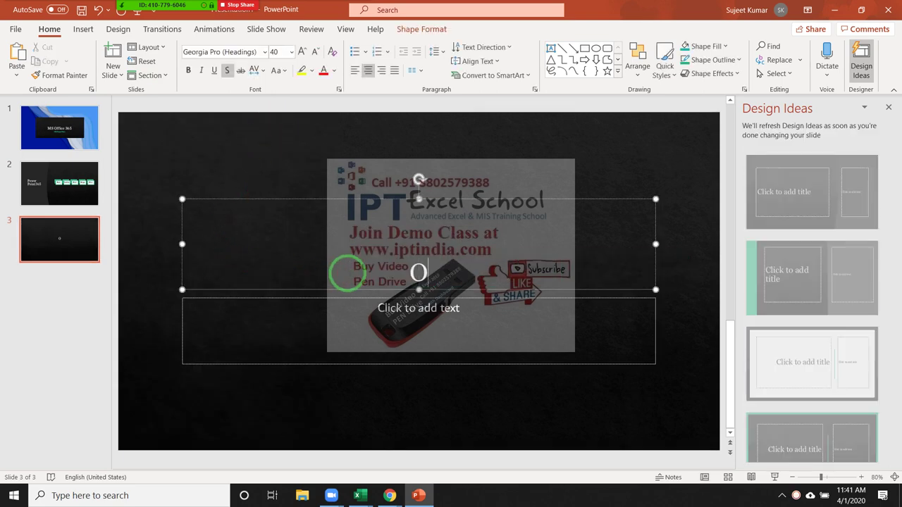
pyautogui.write('ff')
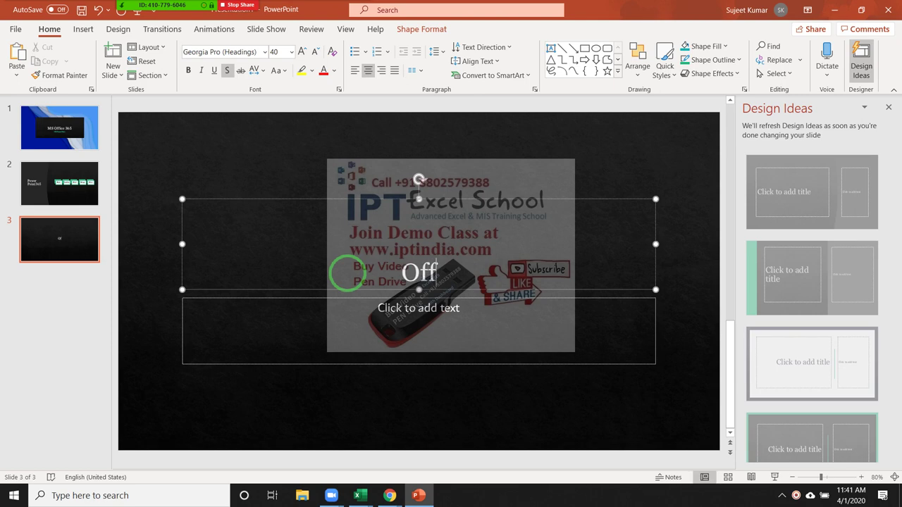
pyautogui.write('ice 365')
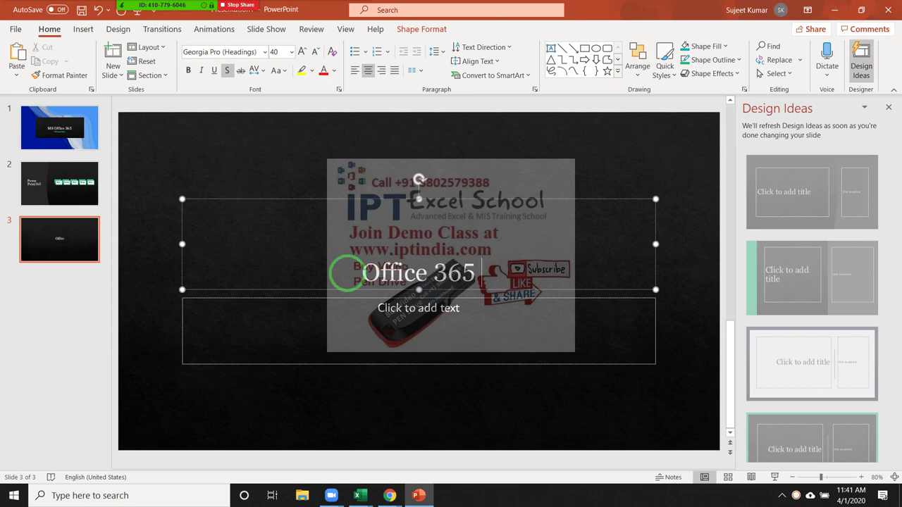
pyautogui.click(400, 310)
pyautogui.write('Basic')
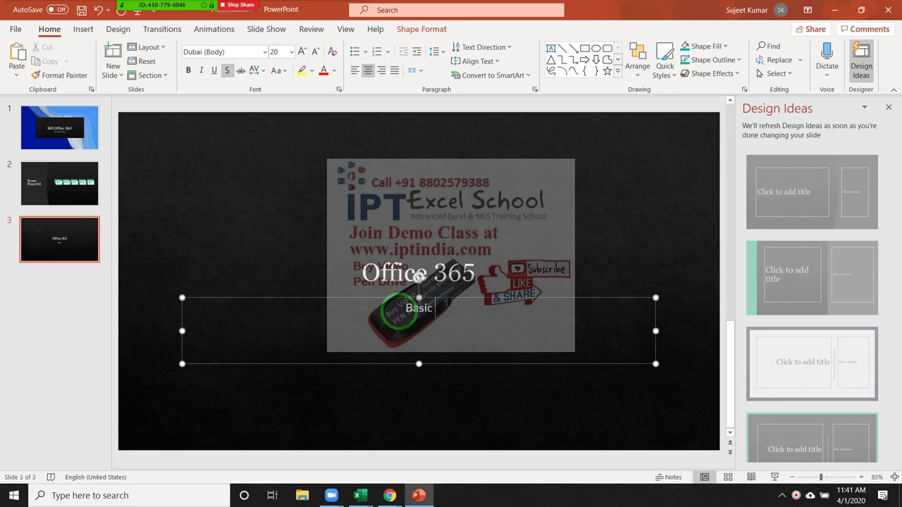
pyautogui.write('Power P')
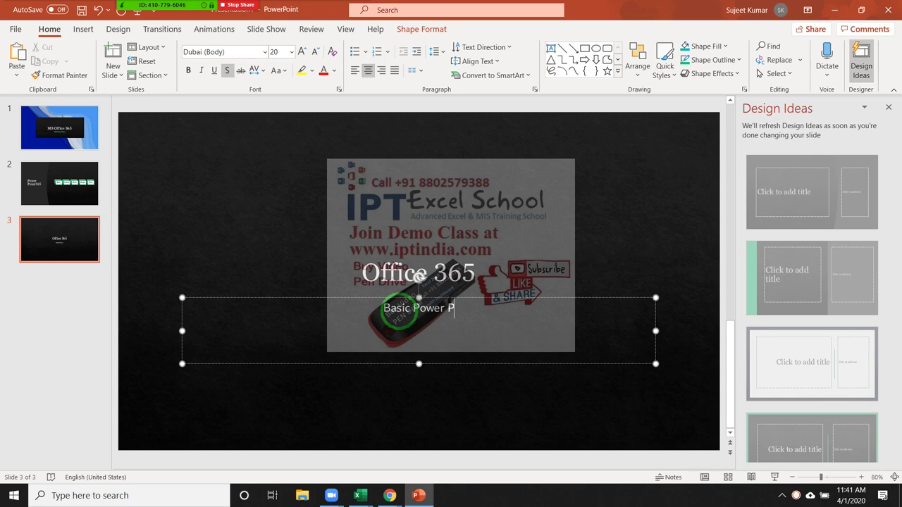
pyautogui.write('oi')
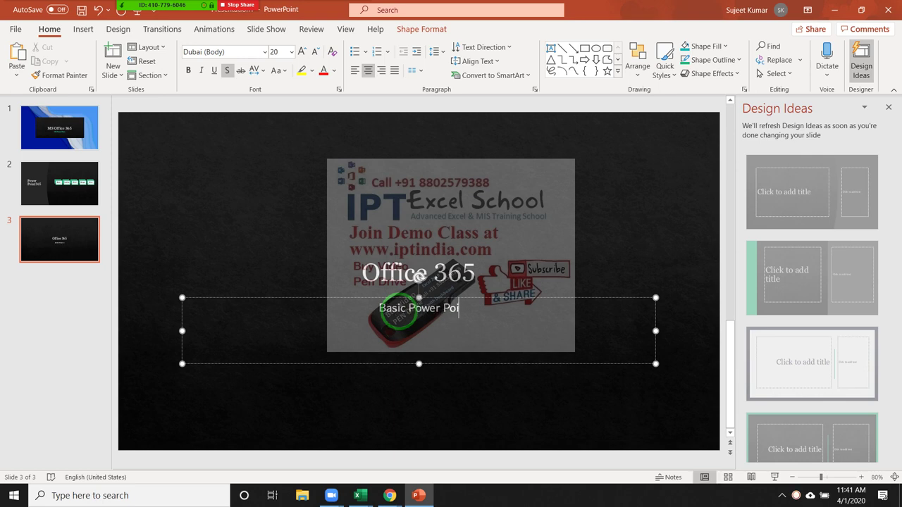
pyautogui.write('nt')
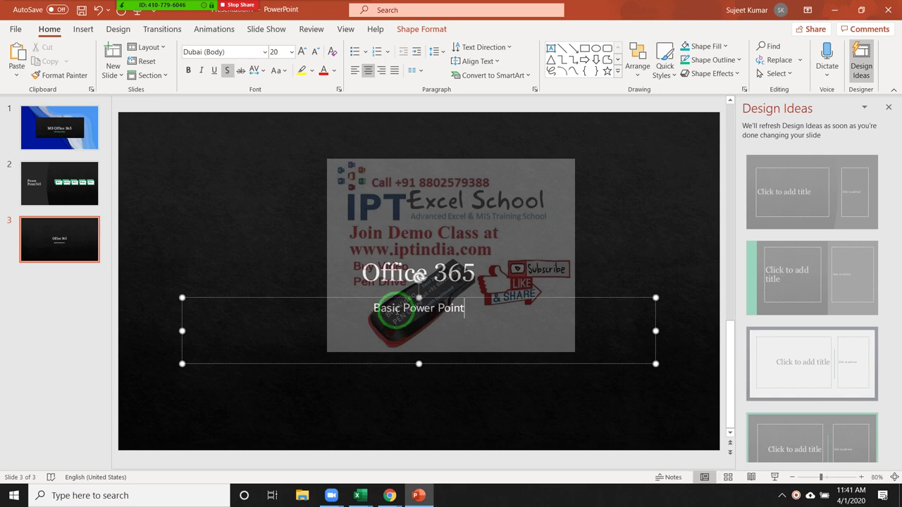
pyautogui.click(380, 372)
pyautogui.click(96, 201)
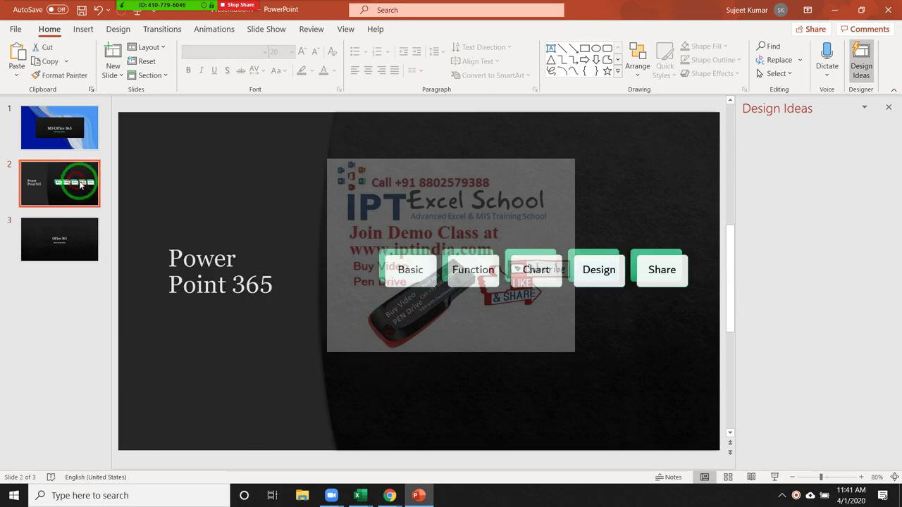
# Insert a Blank-layout slide after the Office 365 slide.
pyautogui.click(83, 243)
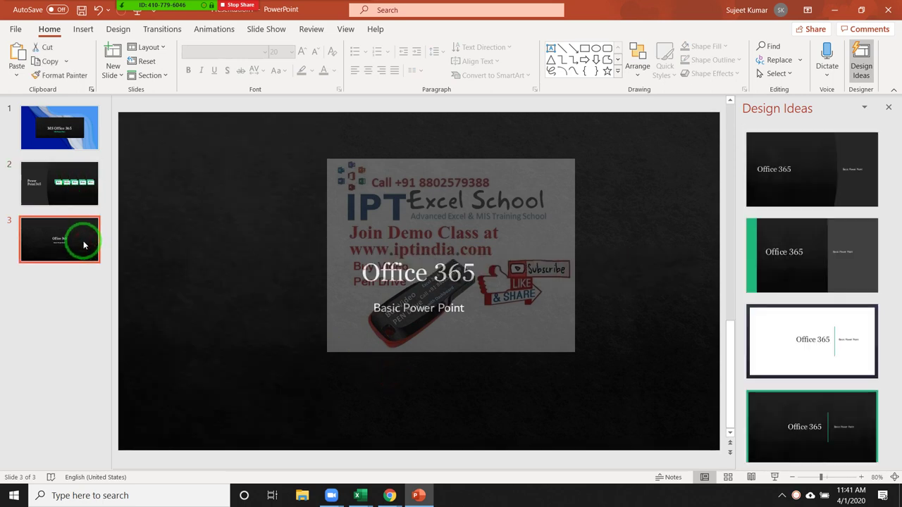
pyautogui.click(112, 73)
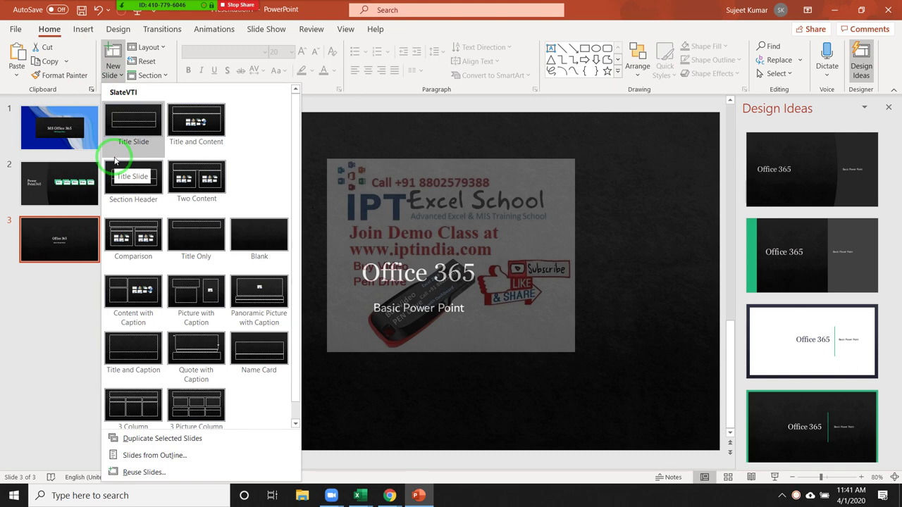
pyautogui.click(268, 236)
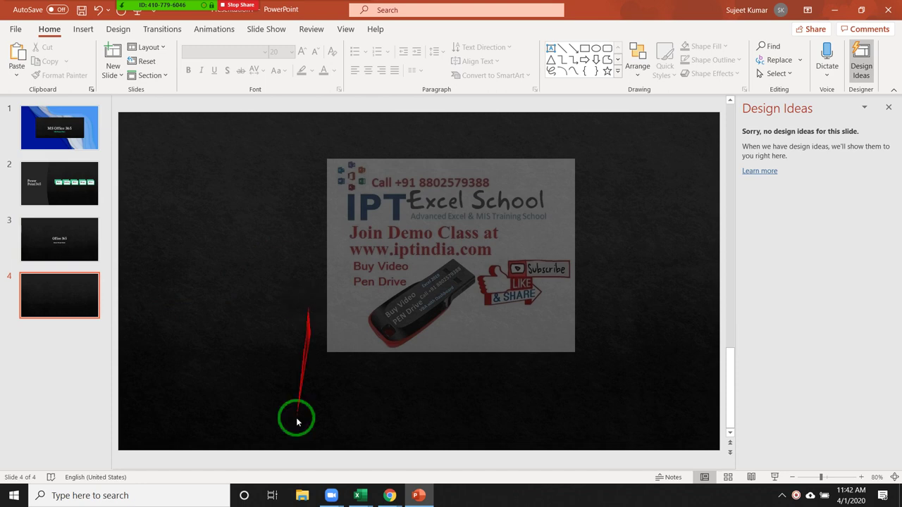
pyautogui.moveTo(389, 496)
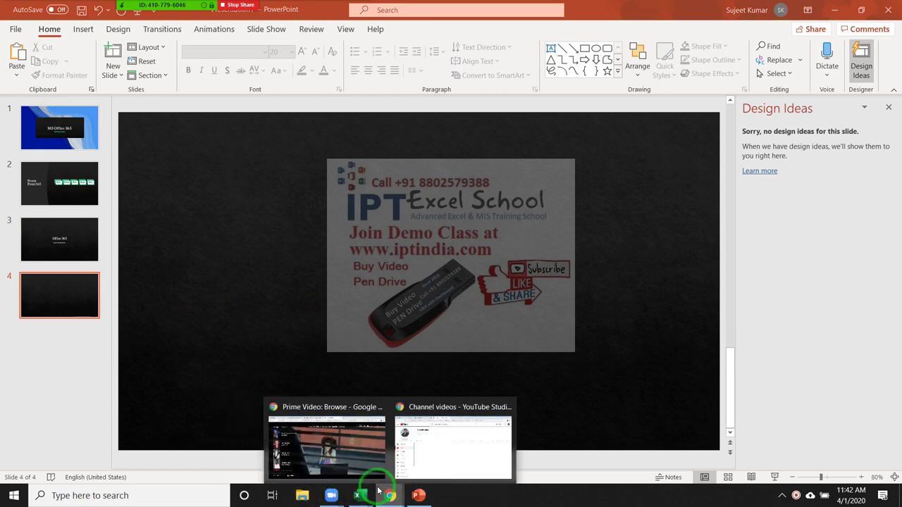
# Search Google for 'hindi poem' in a new Chrome tab.
pyautogui.click(413, 461)
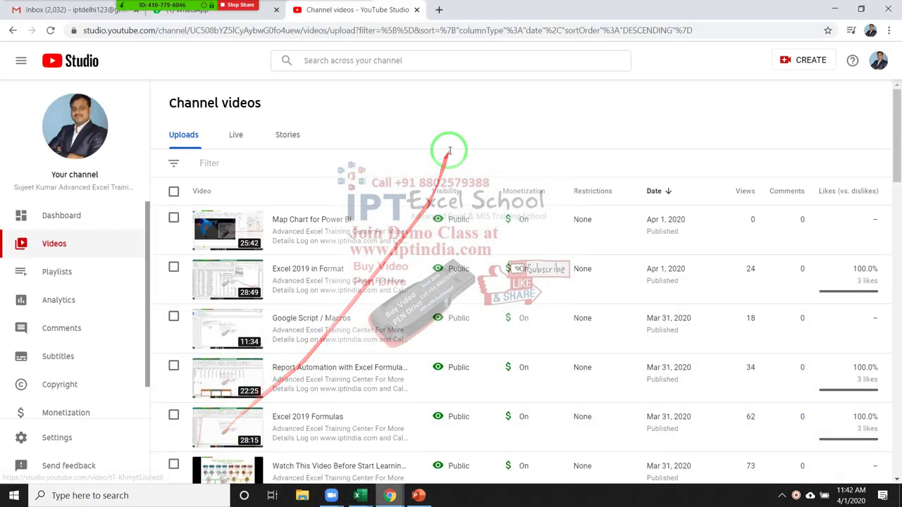
pyautogui.click(438, 9)
pyautogui.write('goo')
pyautogui.press('Return')
pyautogui.write('h')
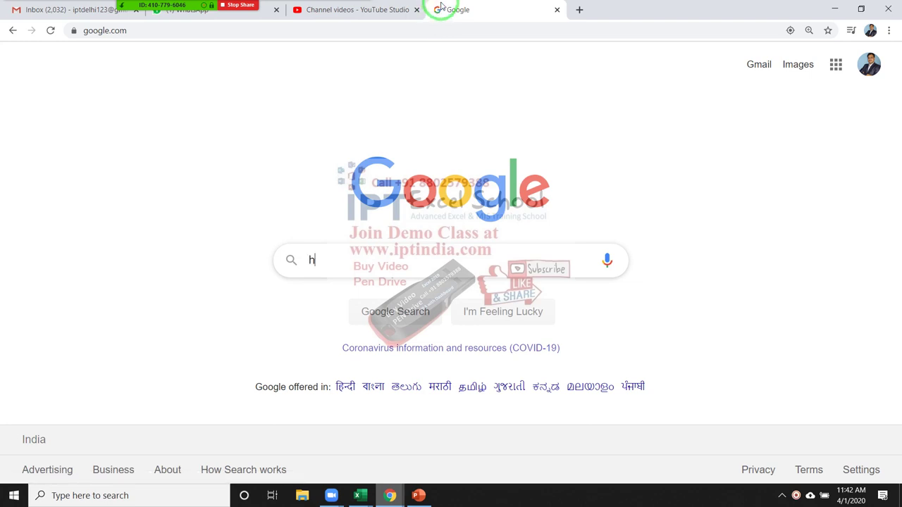
pyautogui.write('indi poe')
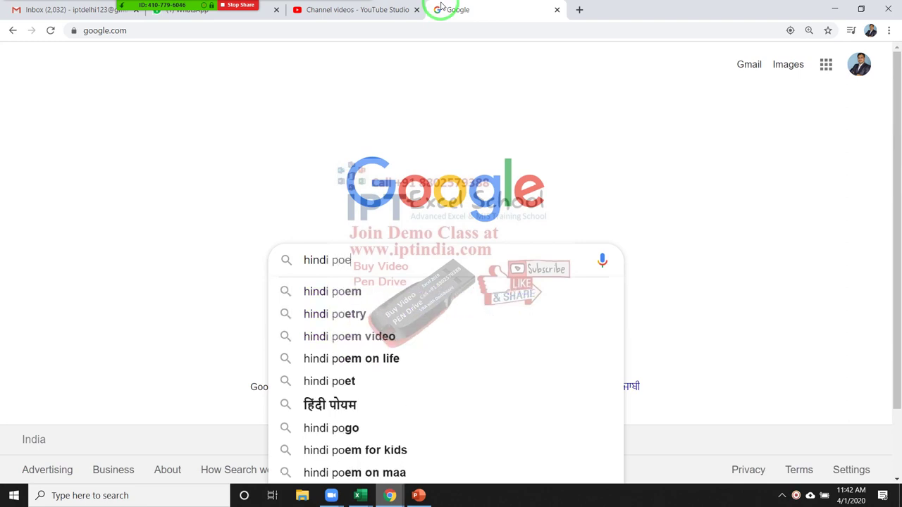
pyautogui.write('n')
pyautogui.press('BackSpace')
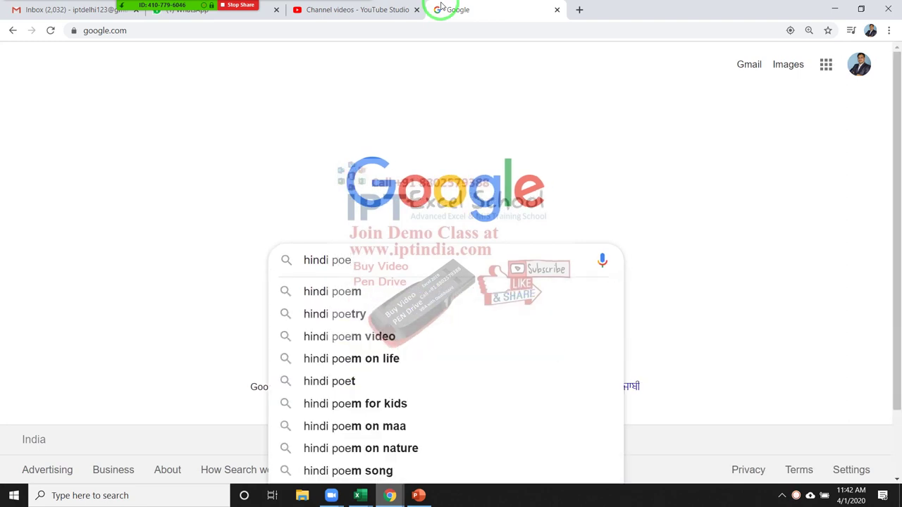
pyautogui.press('Down')
pyautogui.press('Return')
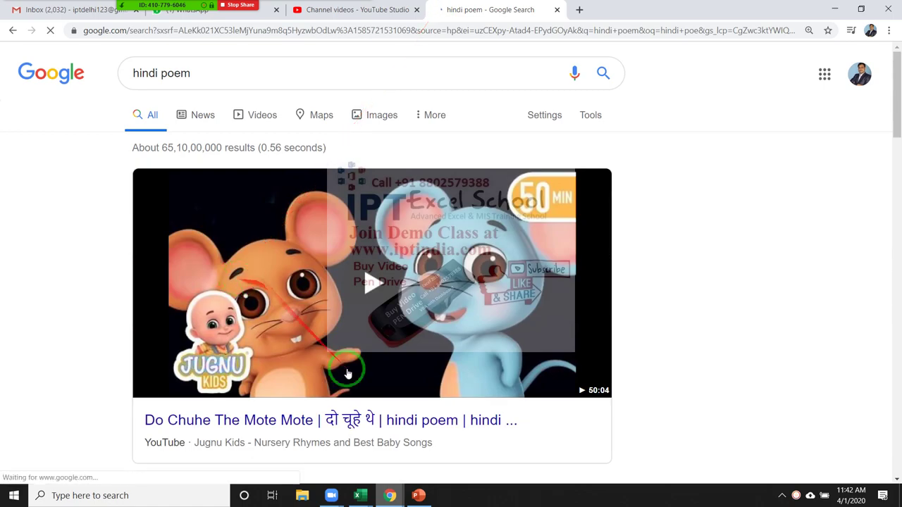
# Open the 'Titli - Hindi Poem' Pinterest result, then return to the search results.
pyautogui.scroll(-3, 348, 374)
pyautogui.scroll(-2, 356, 372)
pyautogui.scroll(-1, 359, 372)
pyautogui.scroll(-2, 359, 370)
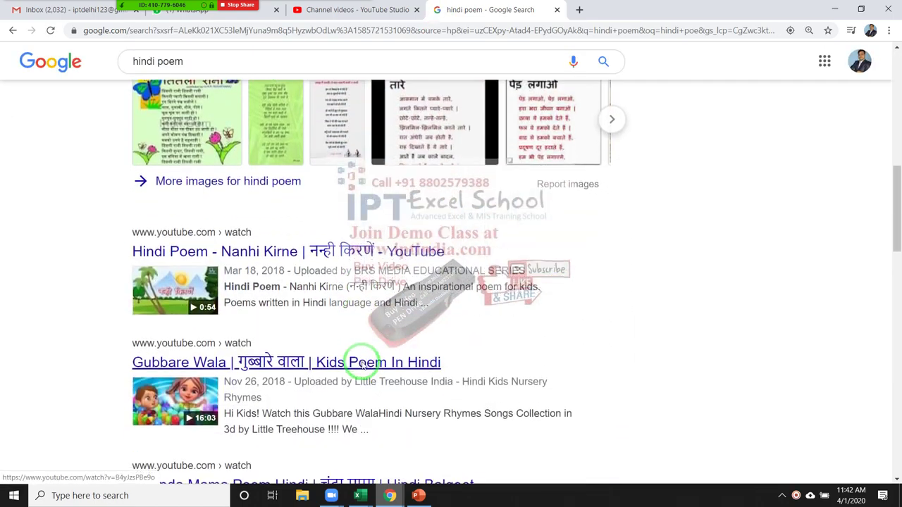
pyautogui.scroll(-3, 361, 363)
pyautogui.scroll(-4, 363, 361)
pyautogui.scroll(-3, 363, 358)
pyautogui.scroll(-1, 363, 356)
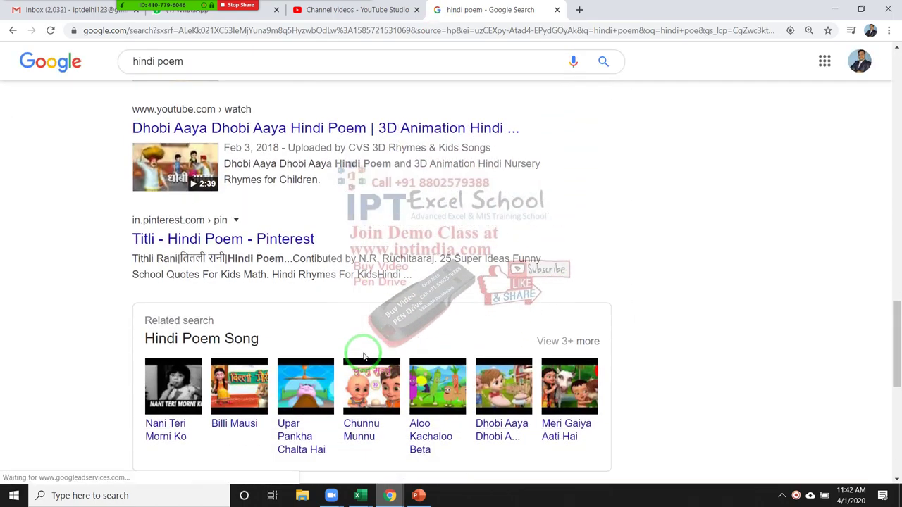
pyautogui.click(252, 240)
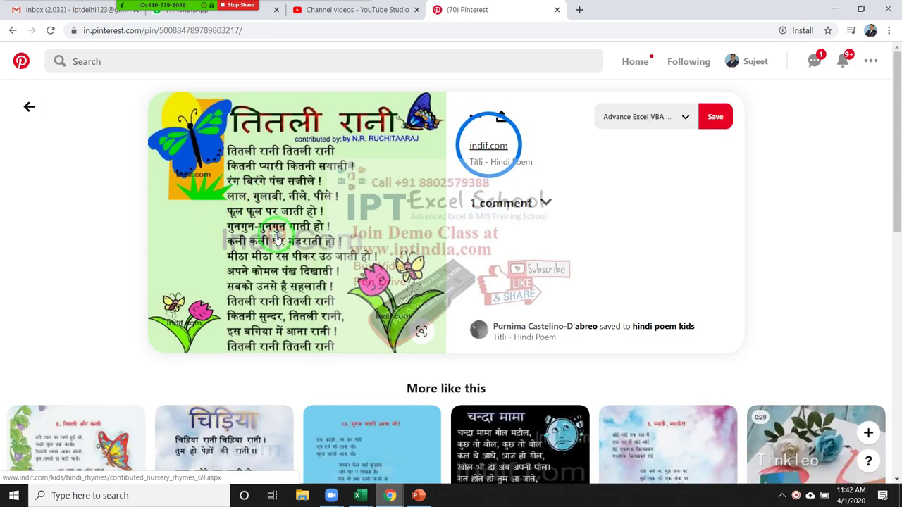
pyautogui.scroll(-4, 277, 242)
pyautogui.scroll(-4, 277, 247)
pyautogui.scroll(4, 277, 246)
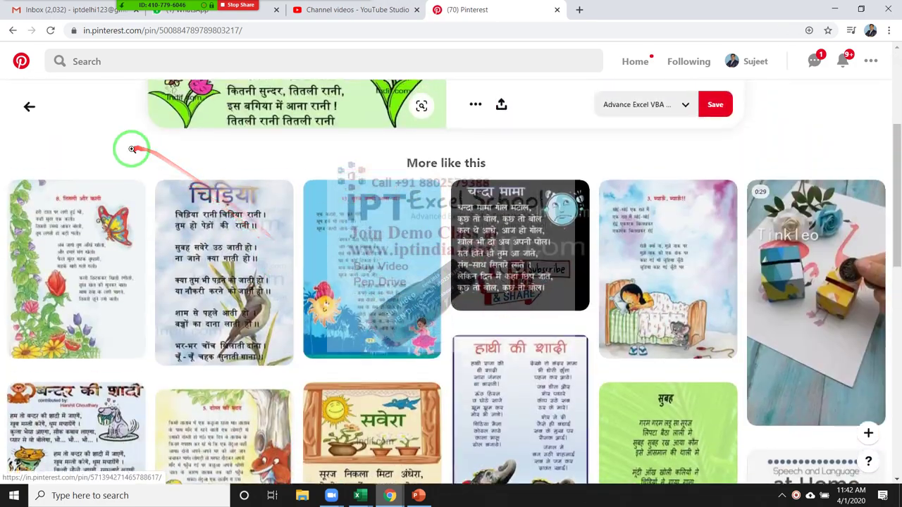
pyautogui.scroll(5, 132, 148)
pyautogui.click(13, 31)
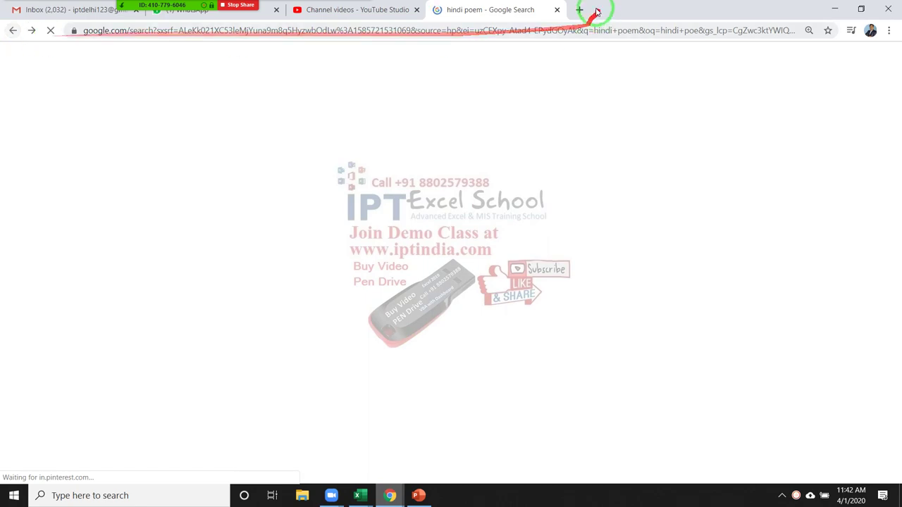
# Open Google Translate from the Google apps menu in a new tab.
pyautogui.click(579, 10)
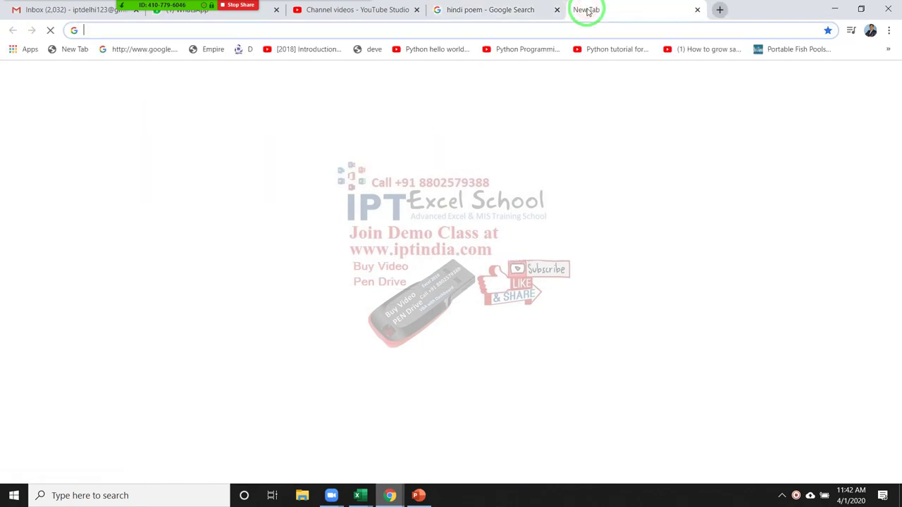
pyautogui.write('googlr')
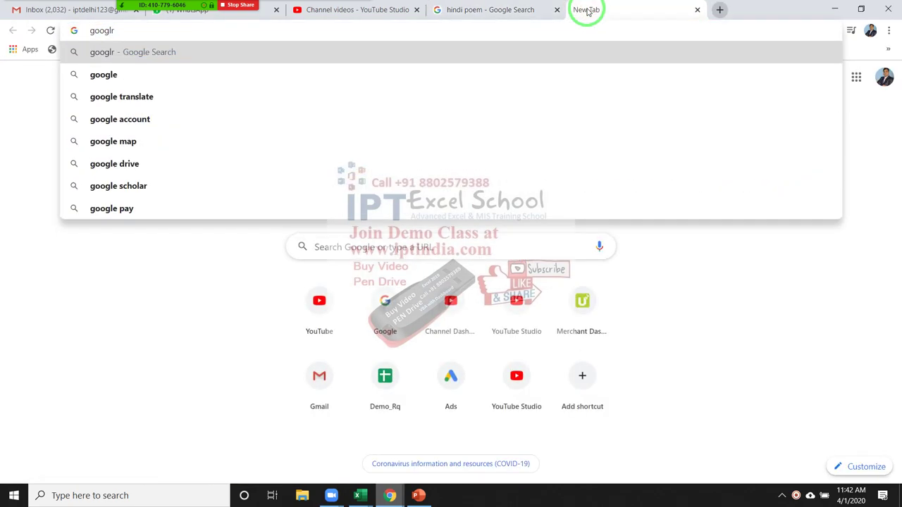
pyautogui.press('BackSpace')
pyautogui.press('Down')
pyautogui.press('Return')
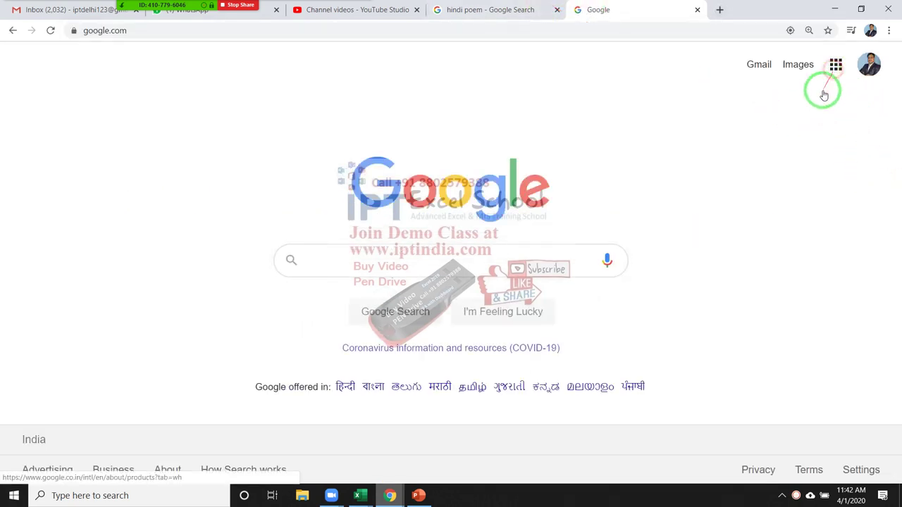
pyautogui.click(836, 64)
pyautogui.scroll(-2, 771, 249)
pyautogui.scroll(-1, 789, 363)
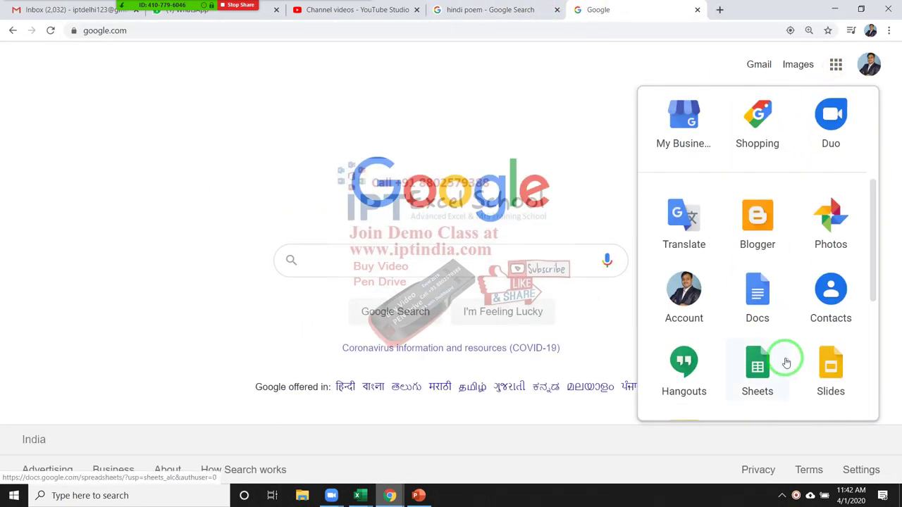
pyautogui.click(685, 231)
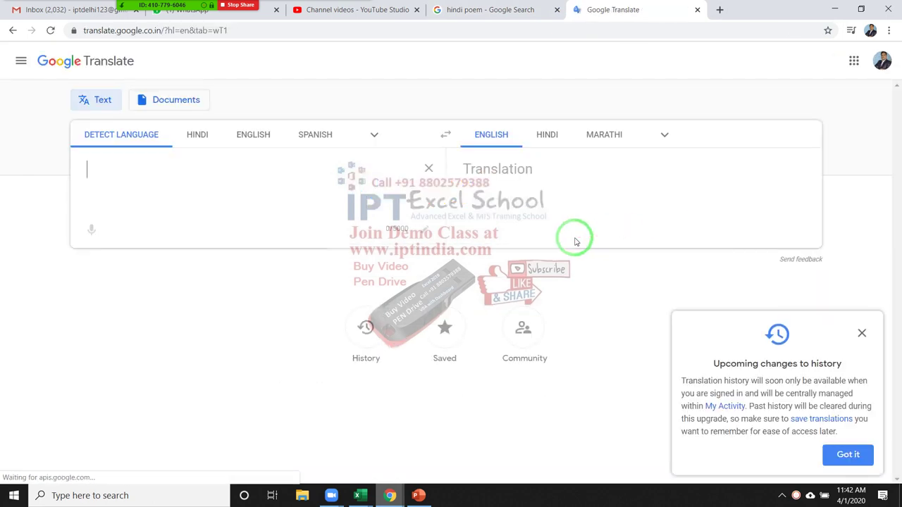
# Translate 'Hindi Kavita' into Hindi, copy 'हिंदी कविता', and return to PowerPoint.
pyautogui.write('Hindi')
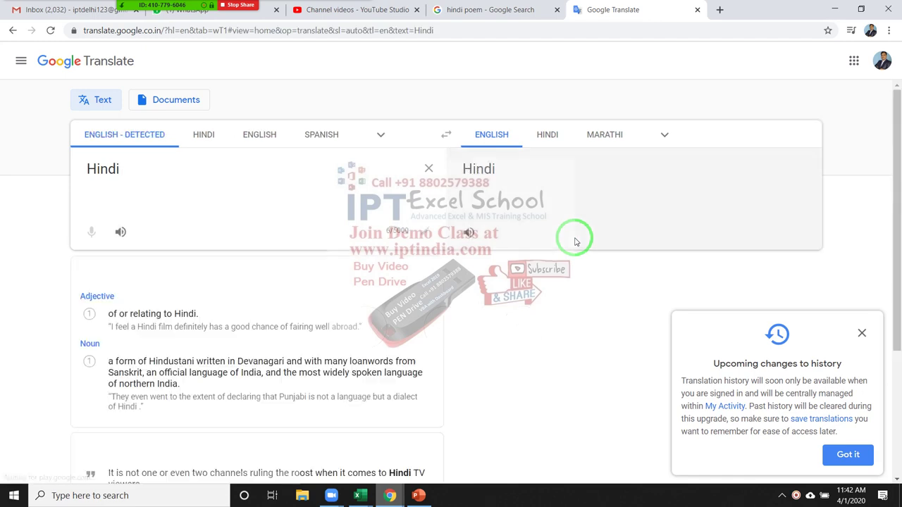
pyautogui.write('Co')
pyautogui.press('BackSpace')
pyautogui.press('BackSpace')
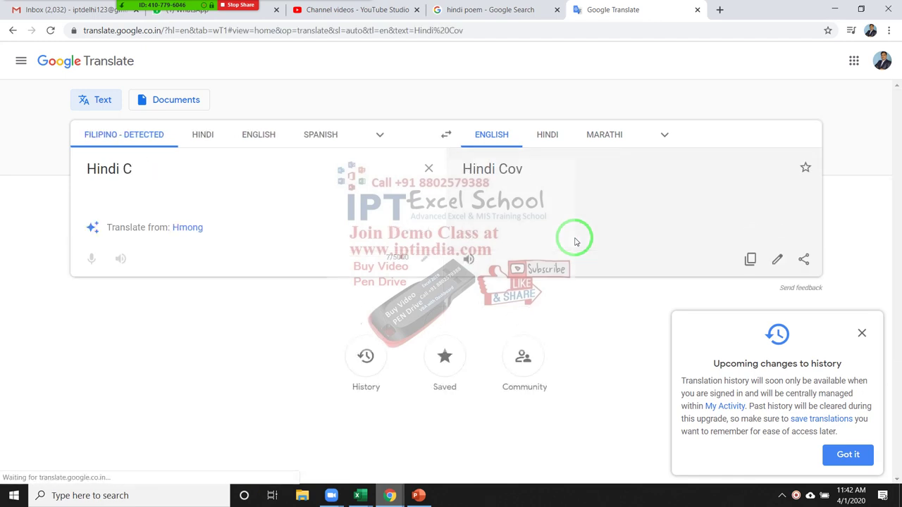
pyautogui.press('BackSpace')
pyautogui.press('BackSpace')
pyautogui.write('v')
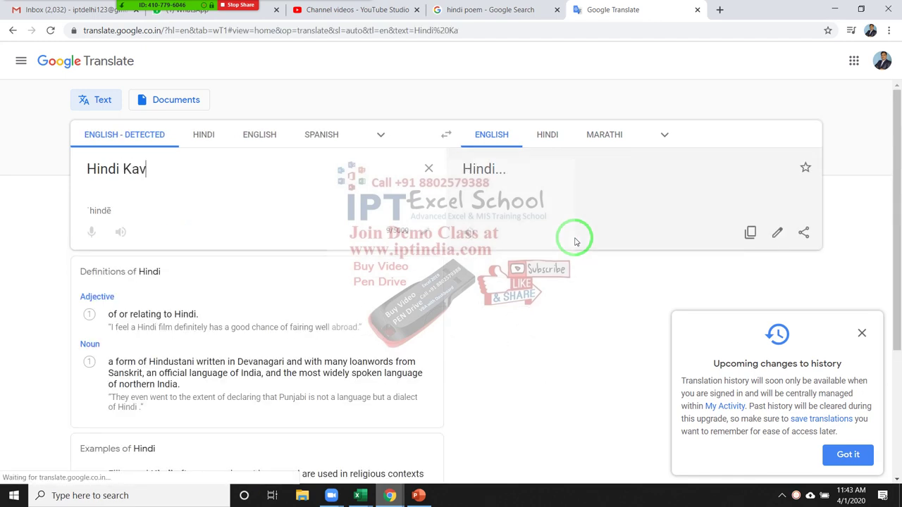
pyautogui.write('ita')
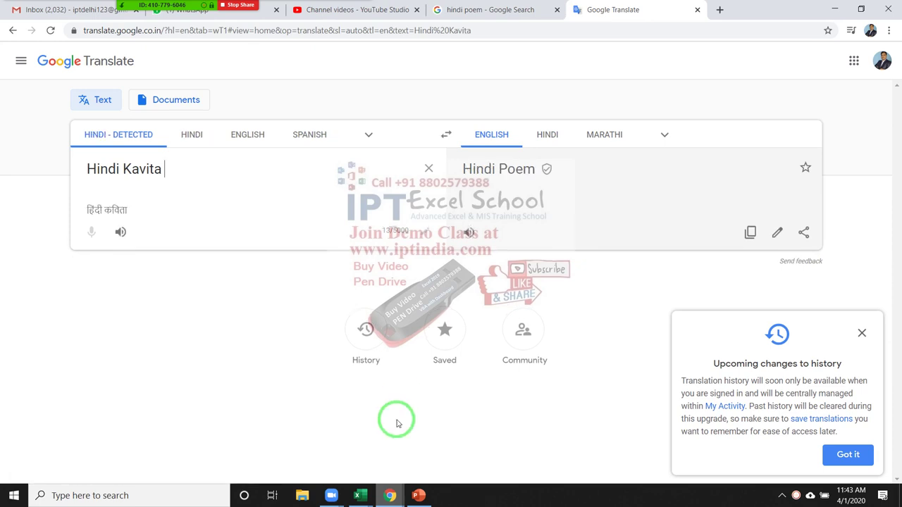
pyautogui.click(548, 134)
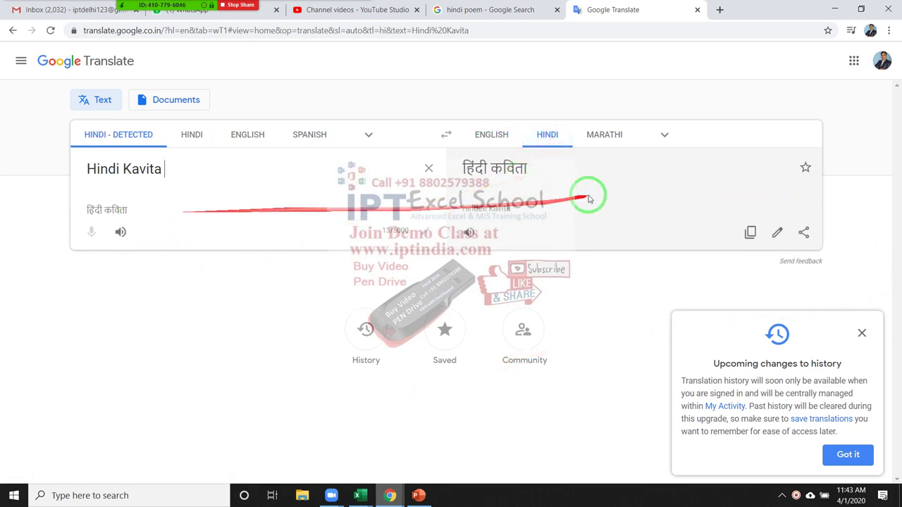
pyautogui.moveTo(548, 173); pyautogui.dragTo(458, 174)
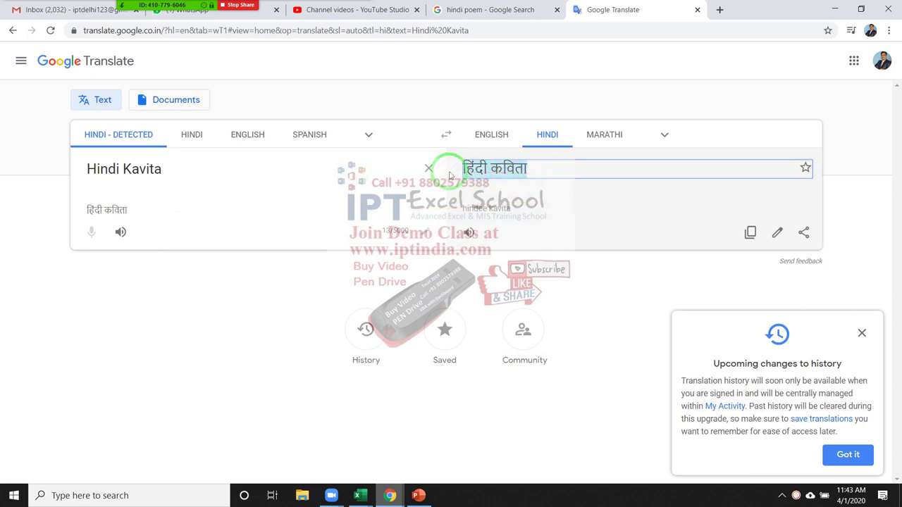
pyautogui.rightClick(464, 167)
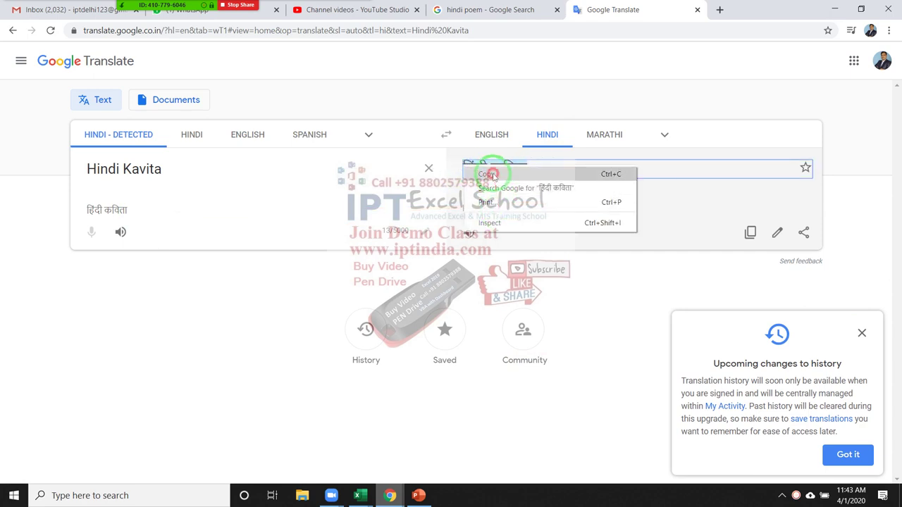
pyautogui.click(492, 174)
pyautogui.click(418, 495)
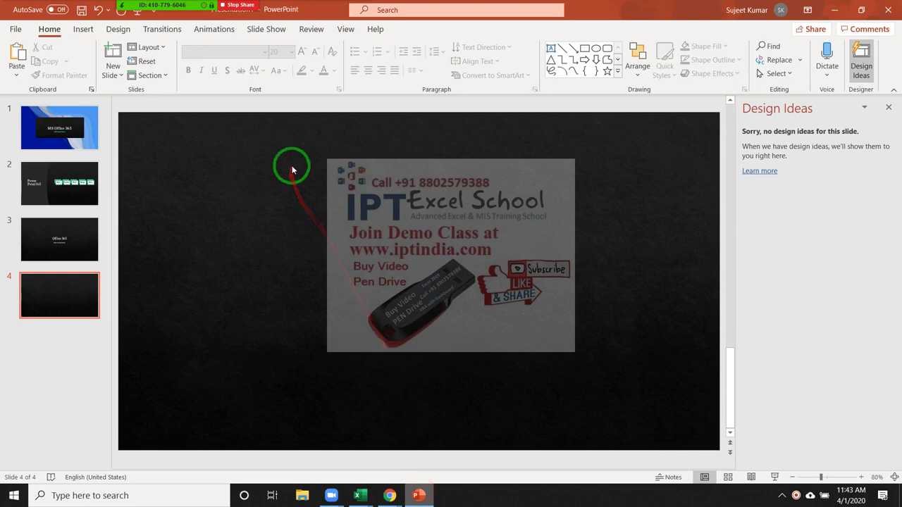
# Add a text box reading 'हिंदी कविता' on slide 4 and apply the white centred Design Idea.
pyautogui.click(89, 31)
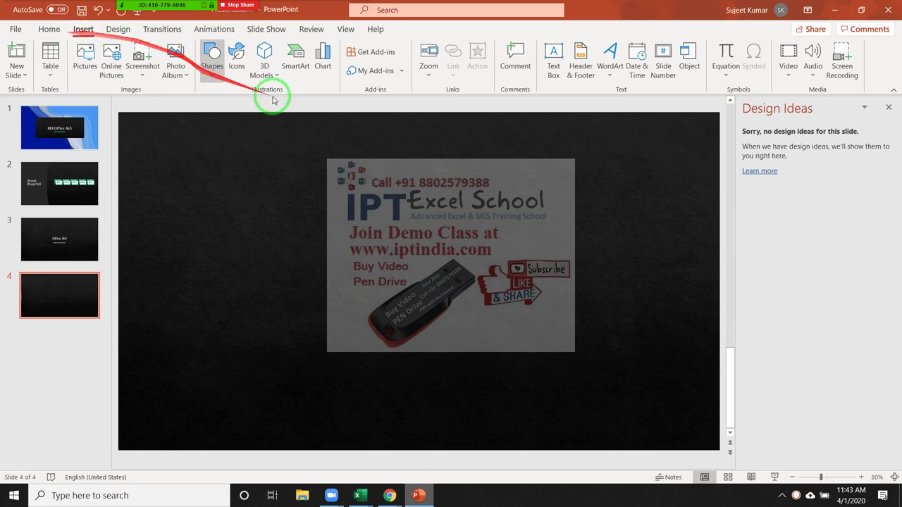
pyautogui.click(217, 78)
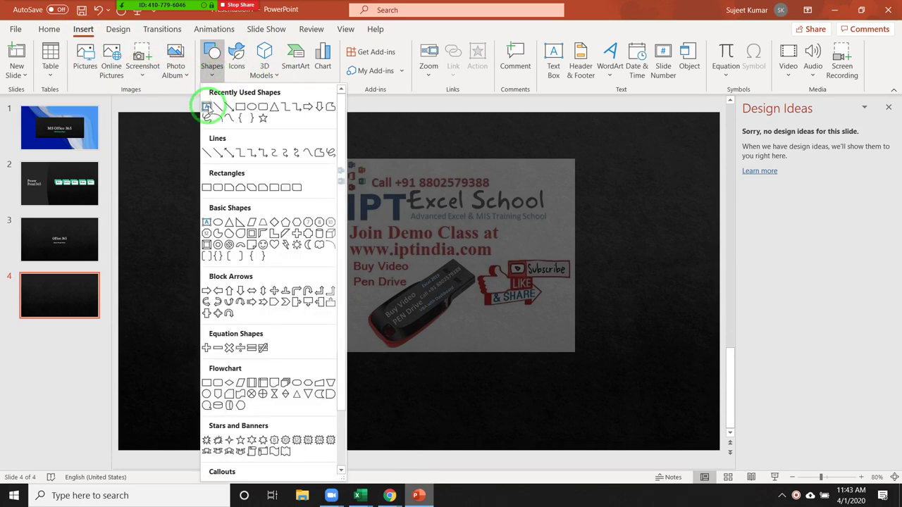
pyautogui.click(49, 29)
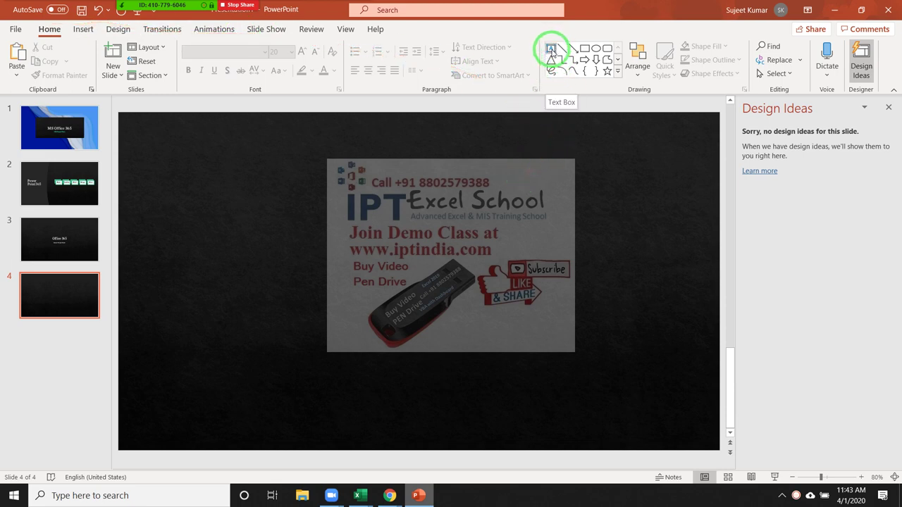
pyautogui.moveTo(221, 177); pyautogui.dragTo(589, 282)
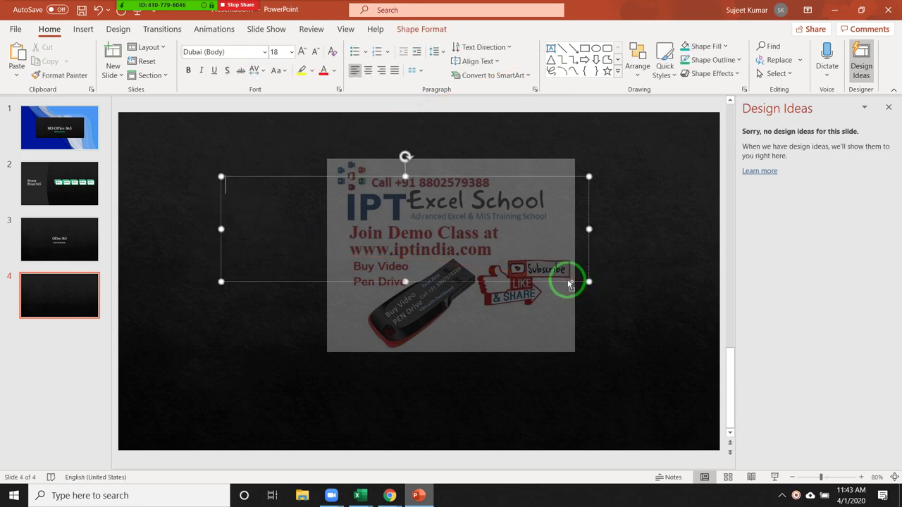
pyautogui.write('हिंदी कविता')
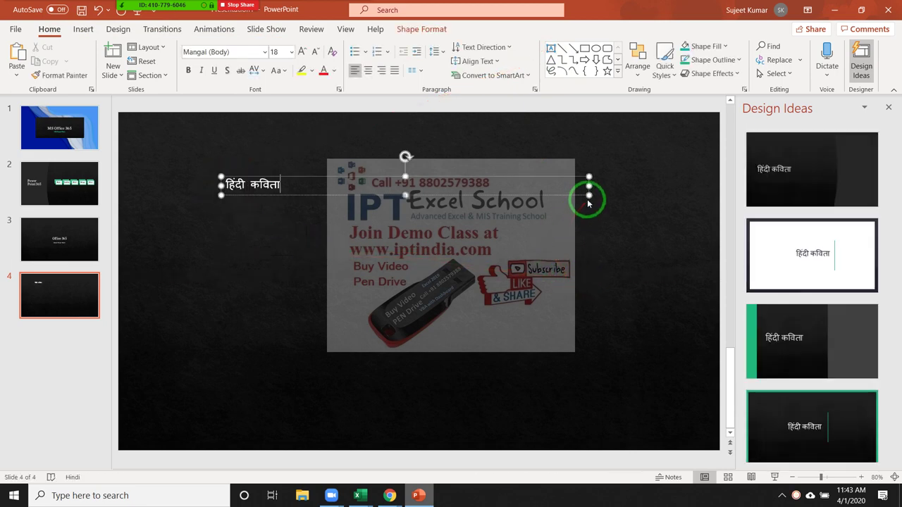
pyautogui.moveTo(589, 196); pyautogui.dragTo(588, 196)
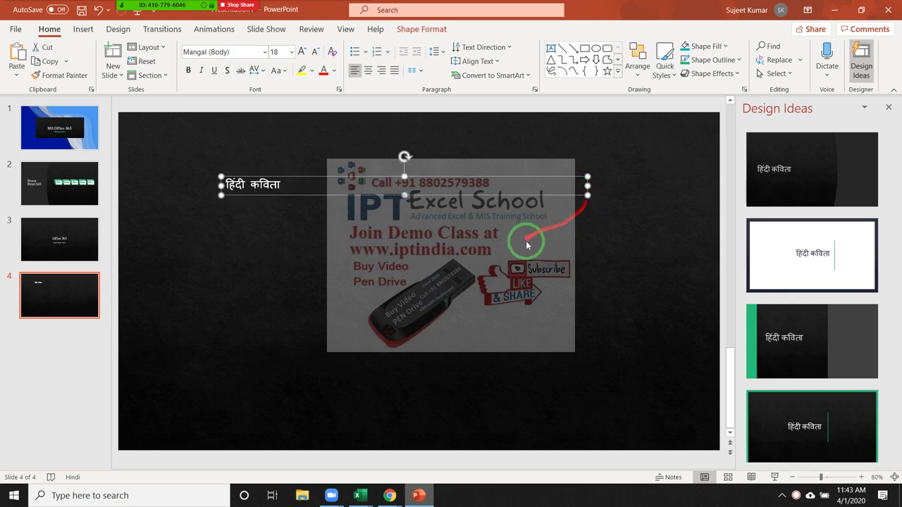
pyautogui.click(805, 270)
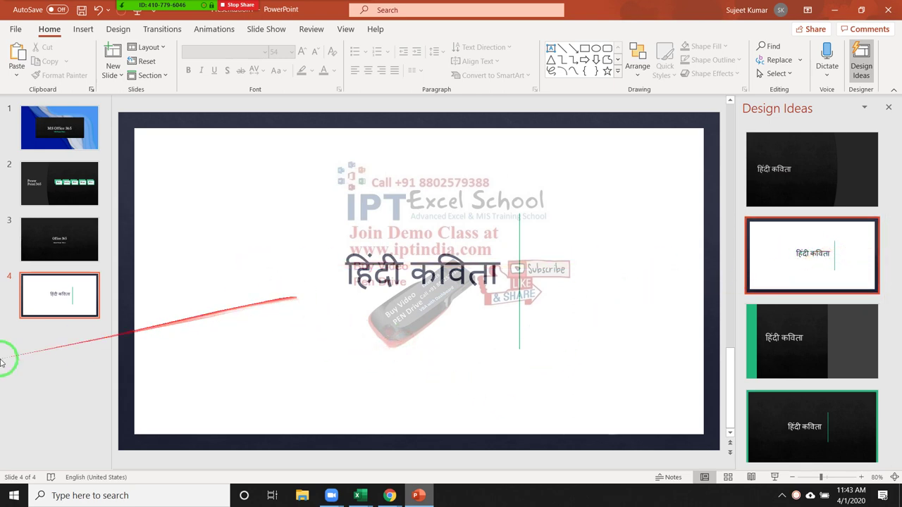
# Add slide 5 from the New Slide gallery, then return to Google Translate in Chrome.
pyautogui.click(113, 71)
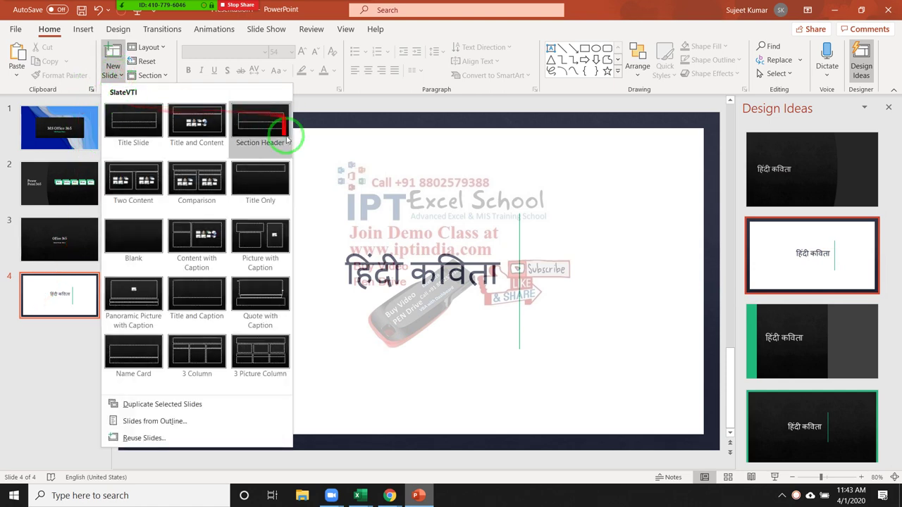
pyautogui.click(146, 245)
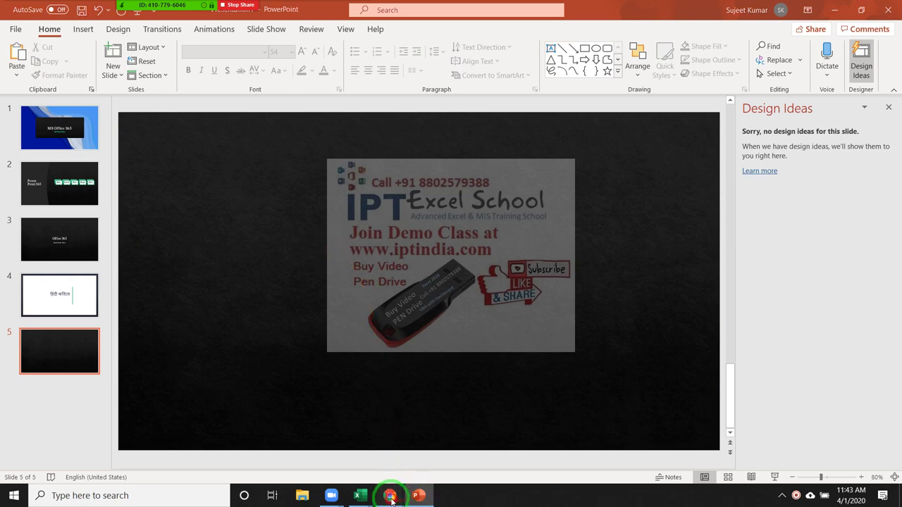
pyautogui.moveTo(390, 495)
pyautogui.click(420, 424)
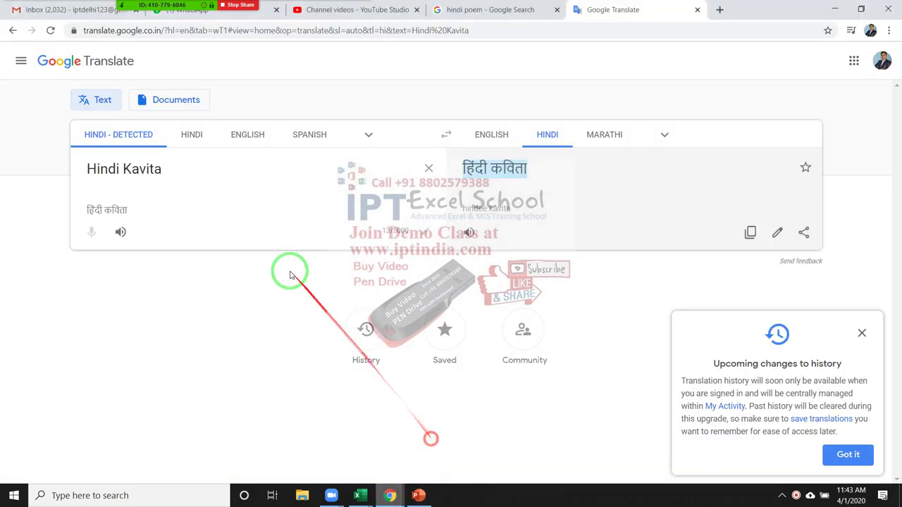
# Open the 'Titli - Hindi Poem' Pinterest pin and copy its poem image.
pyautogui.click(12, 30)
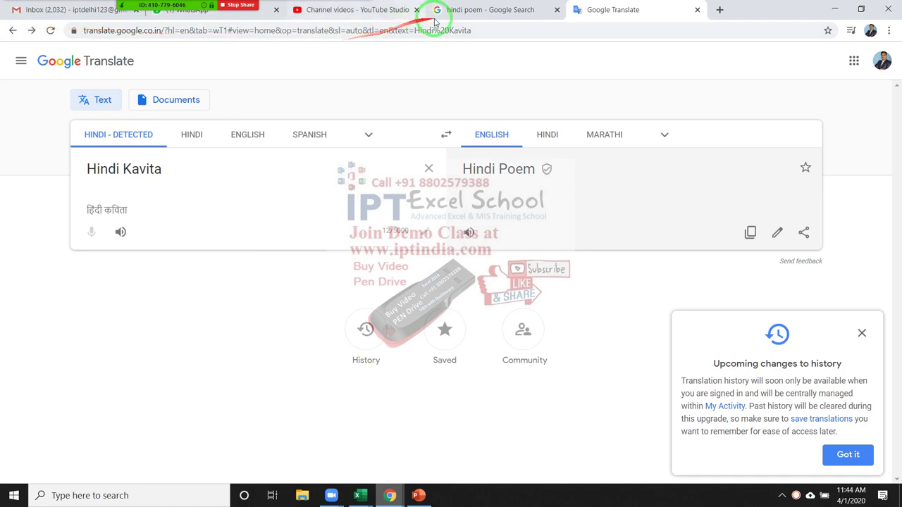
pyautogui.click(484, 11)
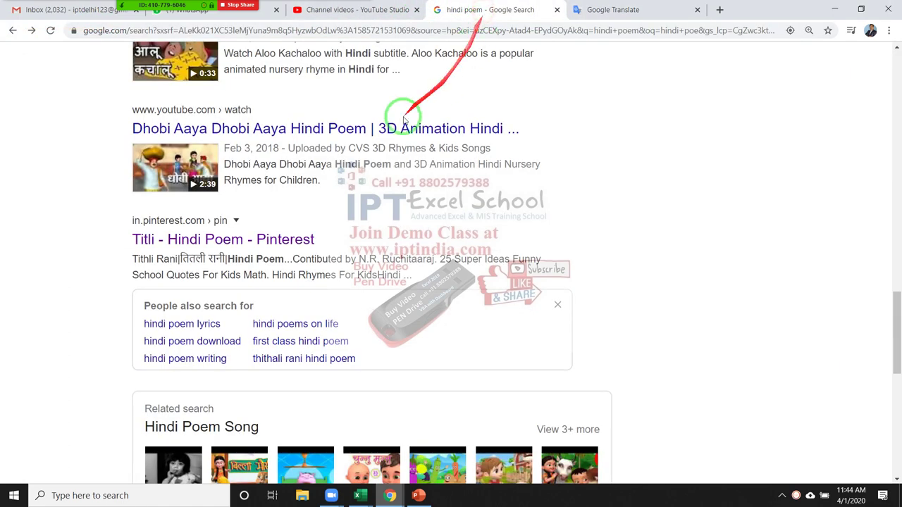
pyautogui.click(222, 241)
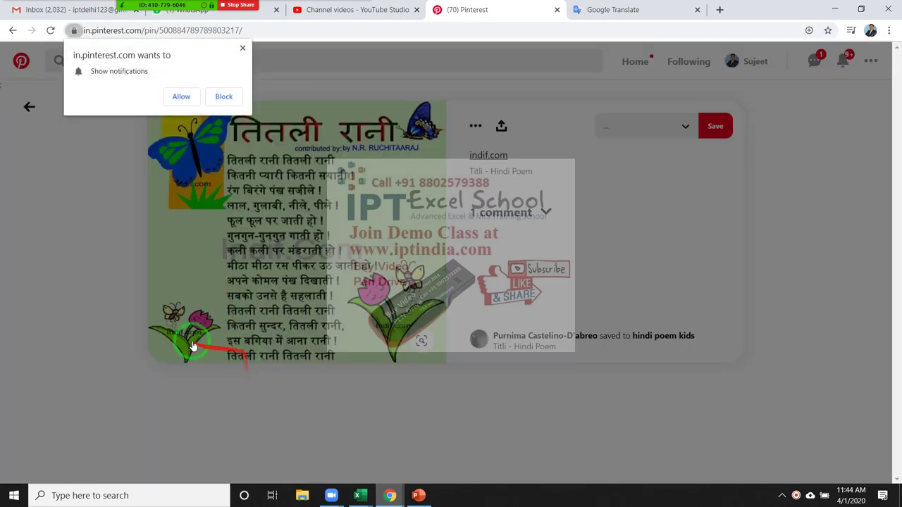
pyautogui.click(243, 47)
pyautogui.scroll(-3, 337, 455)
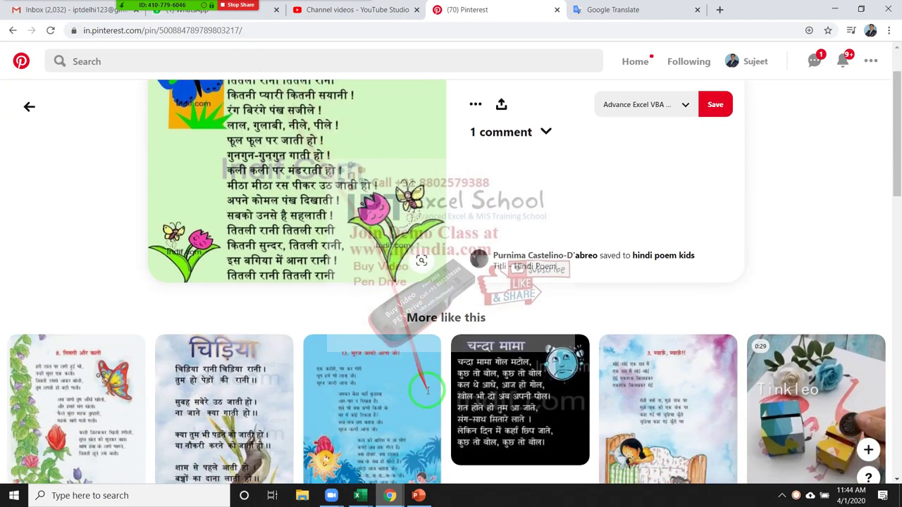
pyautogui.scroll(3, 336, 454)
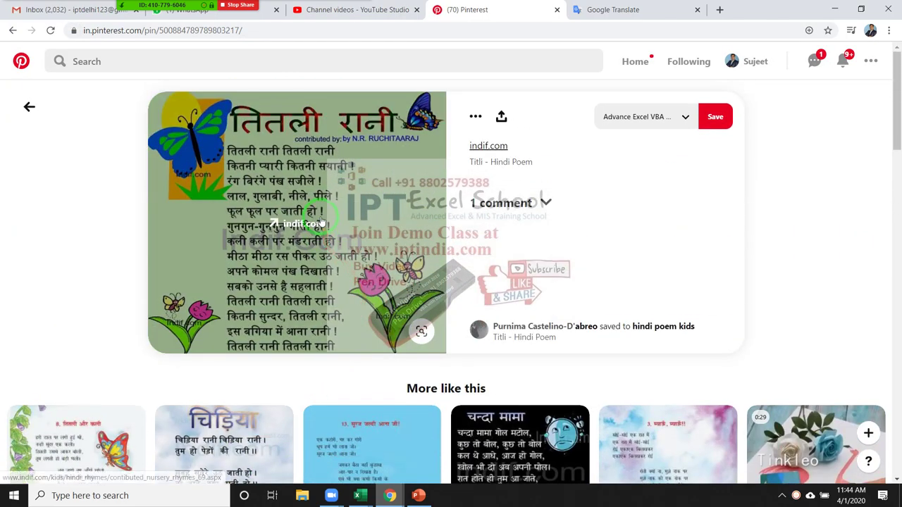
pyautogui.rightClick(320, 220)
pyautogui.click(384, 342)
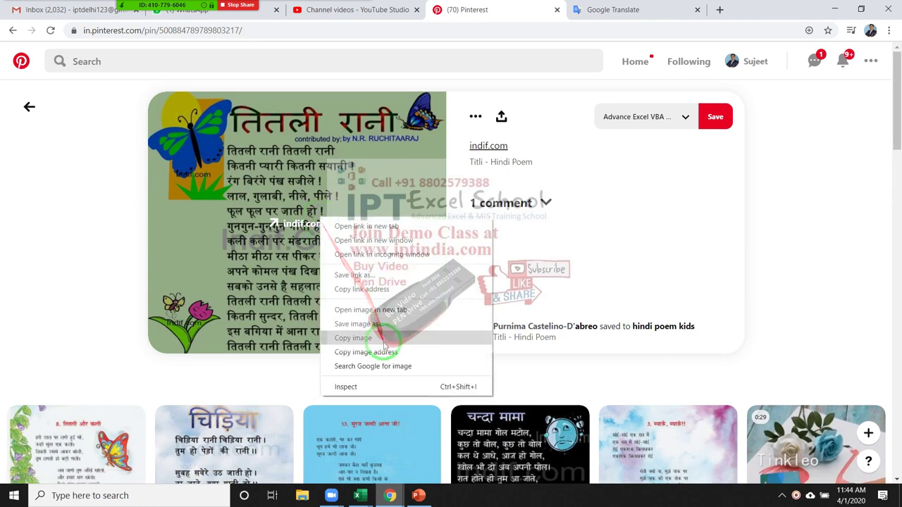
# Paste the Titli poem image onto slide 5, then move and enlarge it.
pyautogui.click(419, 495)
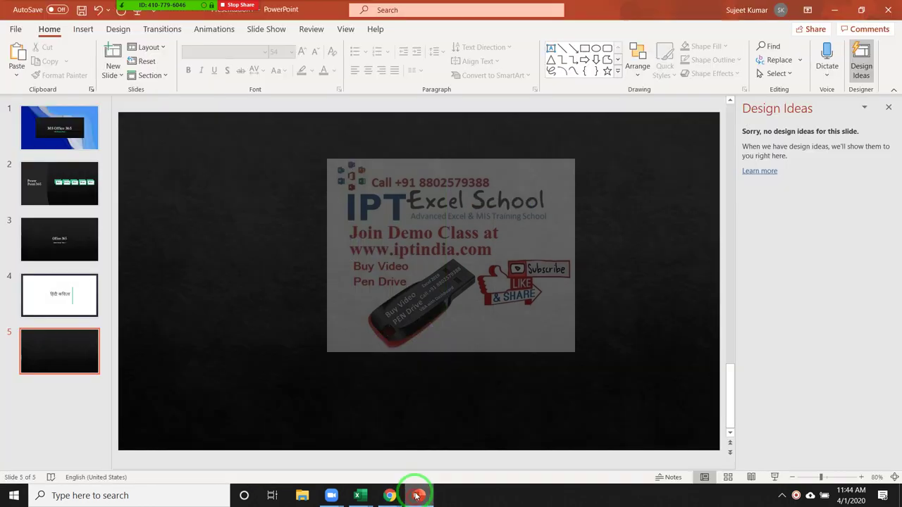
pyautogui.rightClick(347, 236)
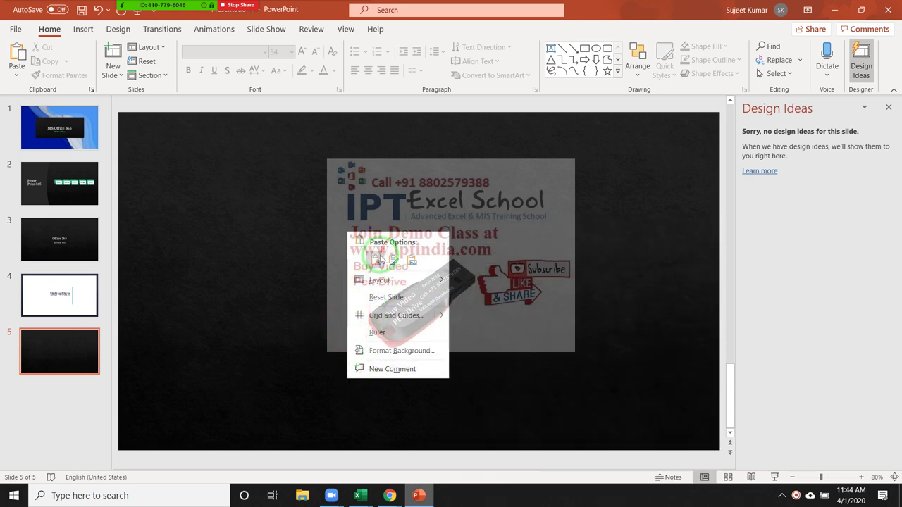
pyautogui.click(375, 261)
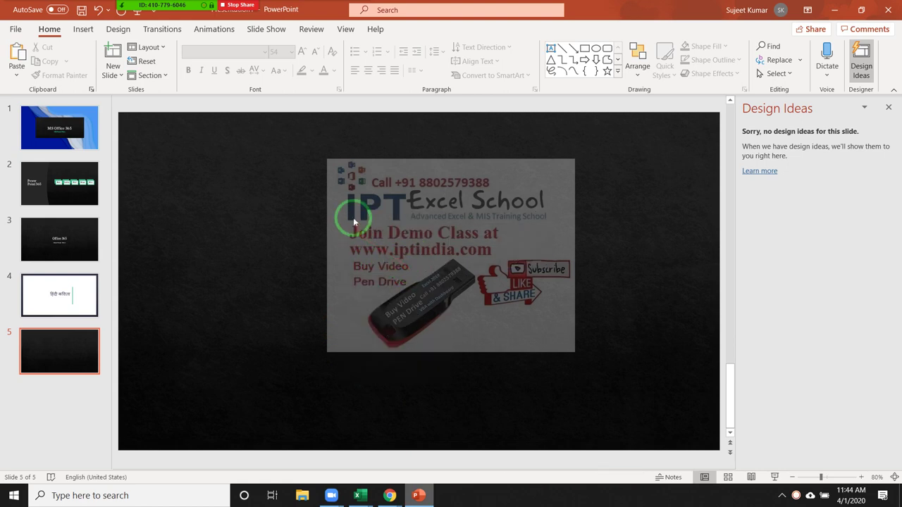
pyautogui.click(18, 56)
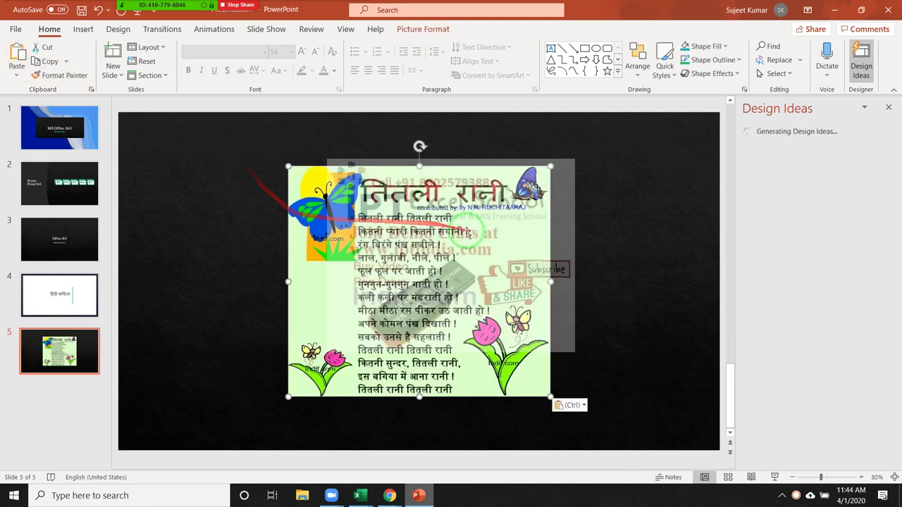
pyautogui.moveTo(467, 233); pyautogui.dragTo(382, 203)
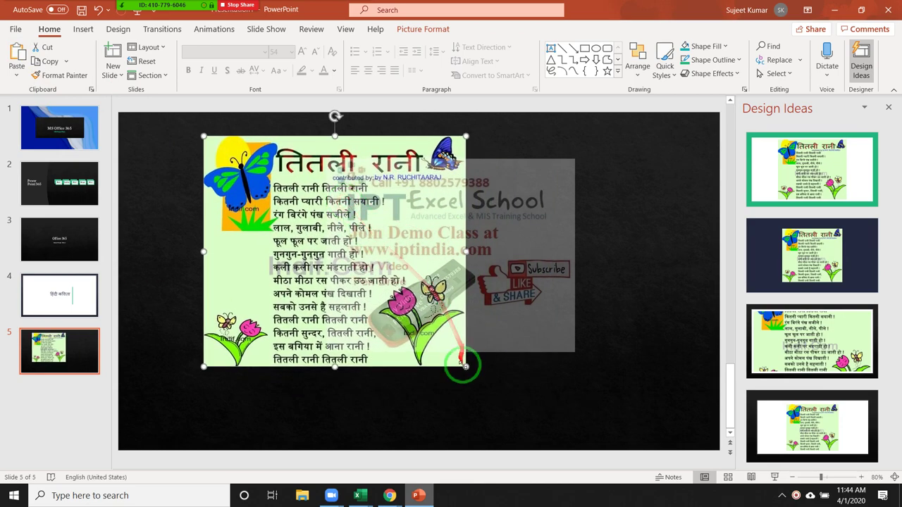
pyautogui.moveTo(466, 366); pyautogui.dragTo(507, 403)
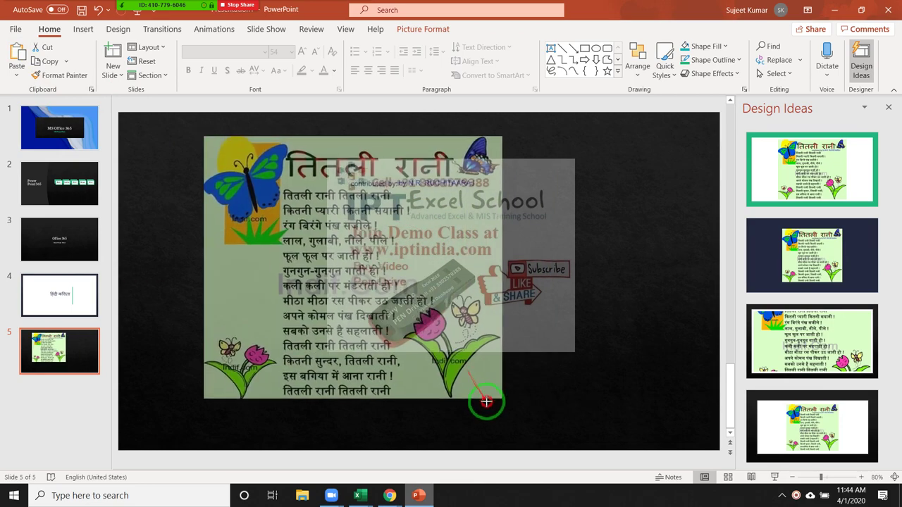
pyautogui.moveTo(481, 317); pyautogui.dragTo(531, 322)
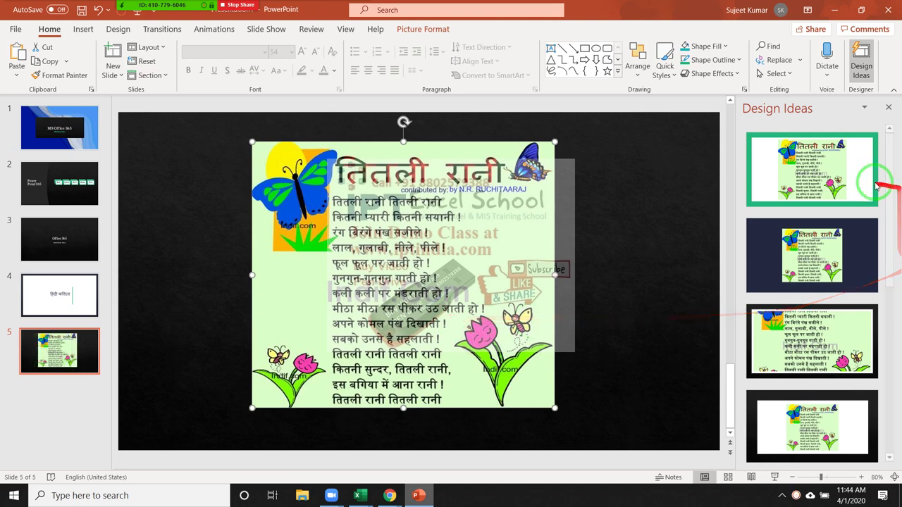
# Apply the first green-framed Design Ideas suggestion to slide 5.
pyautogui.click(831, 168)
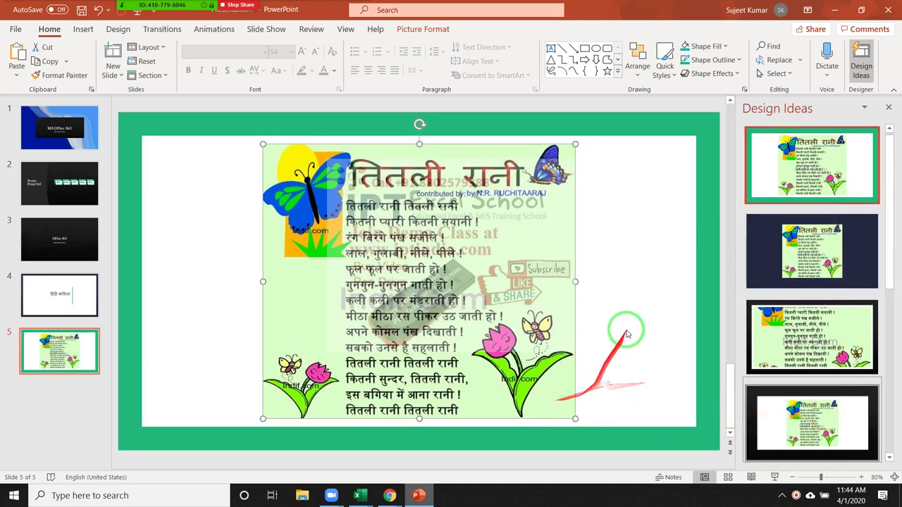
pyautogui.click(642, 290)
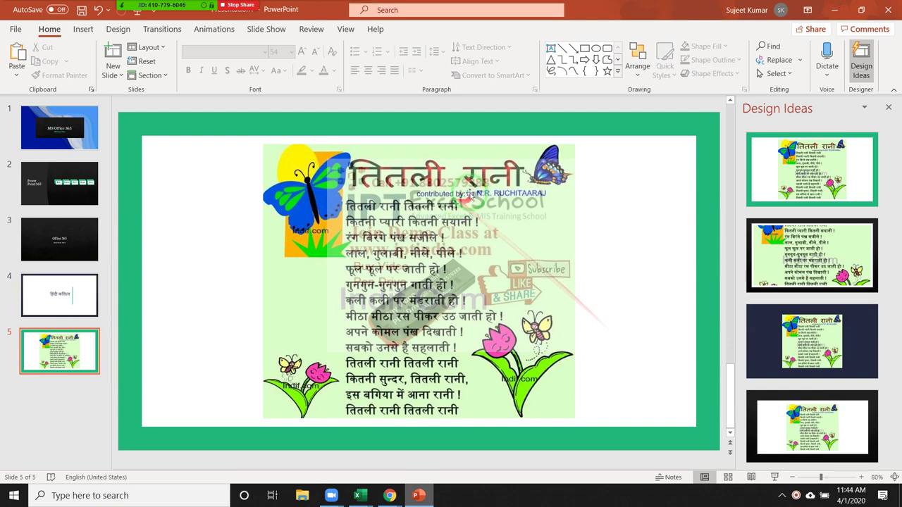
pyautogui.click(258, 30)
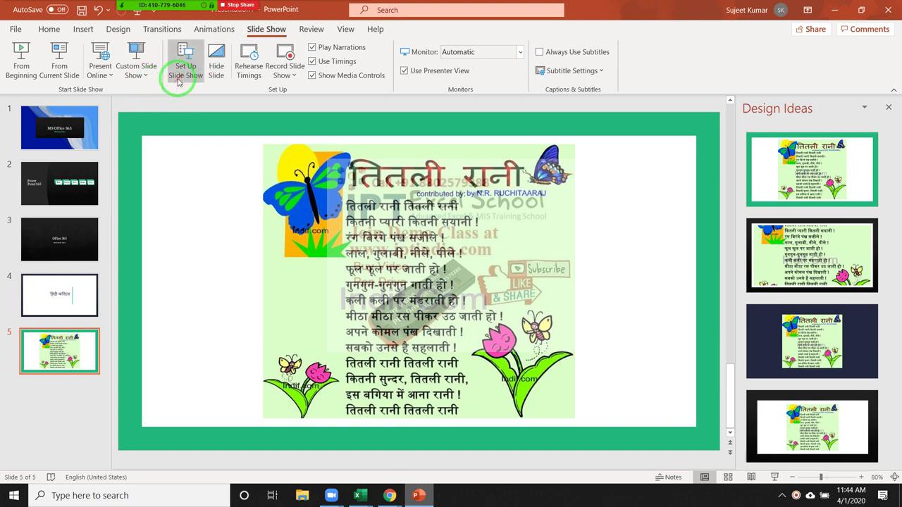
pyautogui.click(22, 60)
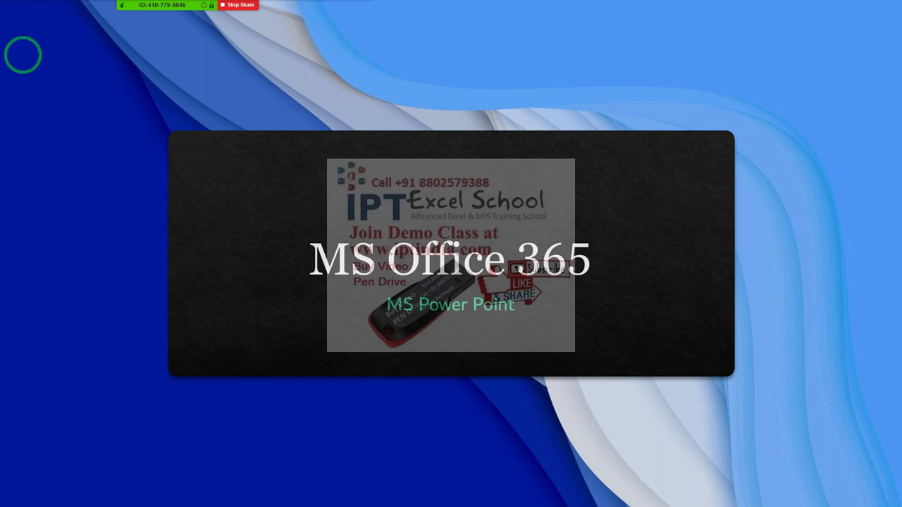
pyautogui.press('Right')
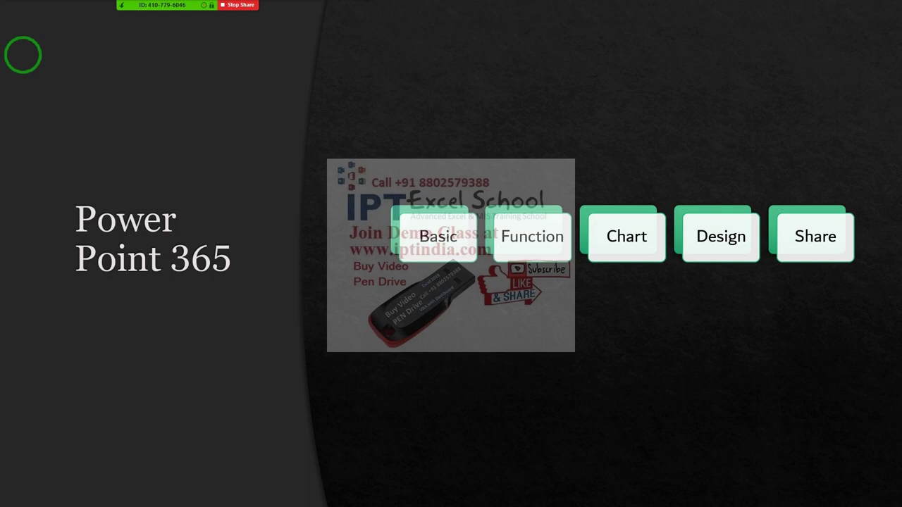
pyautogui.press('Right')
pyautogui.press('Right')
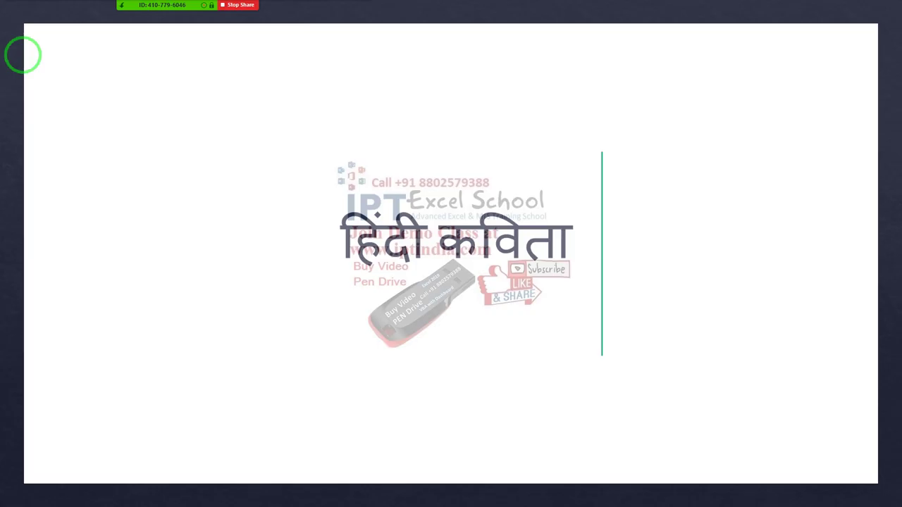
pyautogui.press('Right')
pyautogui.press('Right')
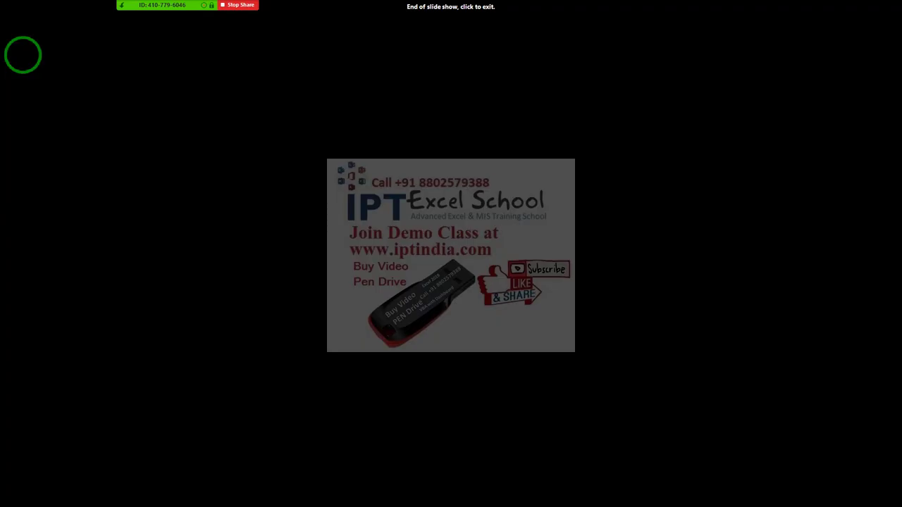
pyautogui.click(23, 55)
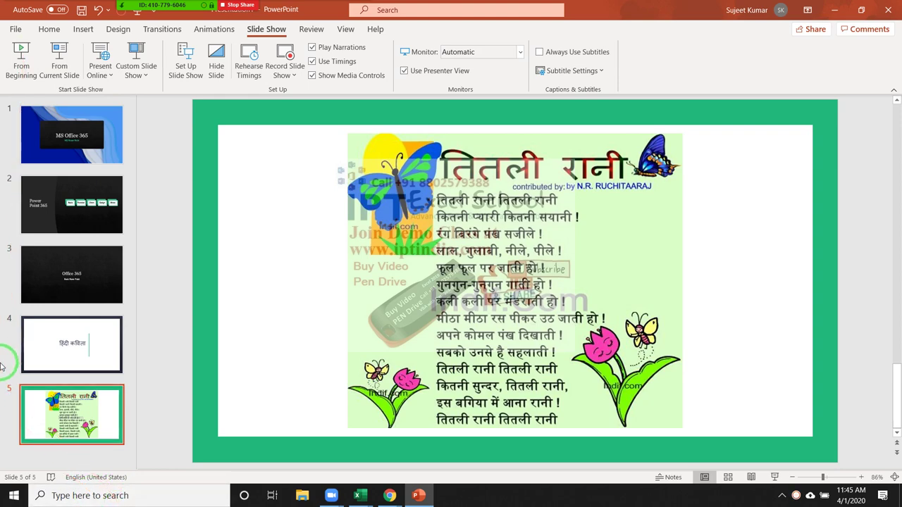
# Review slides 1–3, then open and close the New Slide layout gallery without adding a slide.
pyautogui.click(60, 259)
pyautogui.click(60, 215)
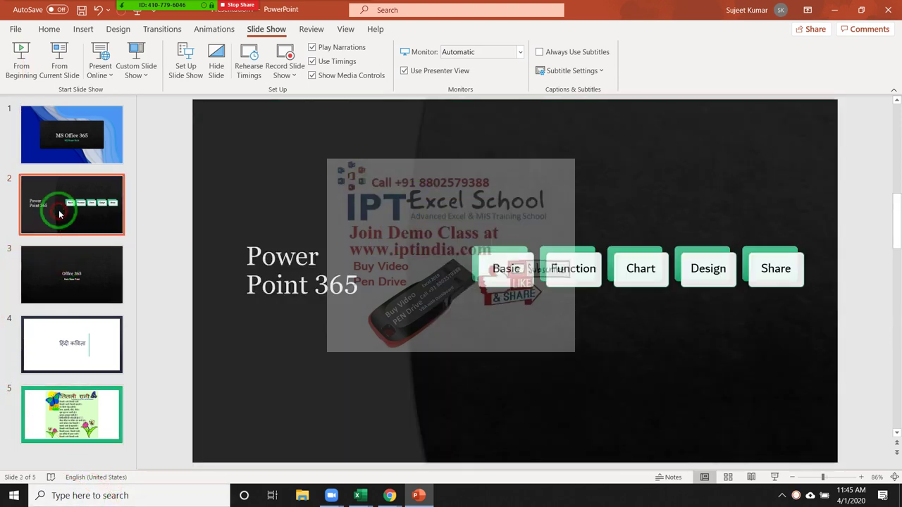
pyautogui.click(60, 159)
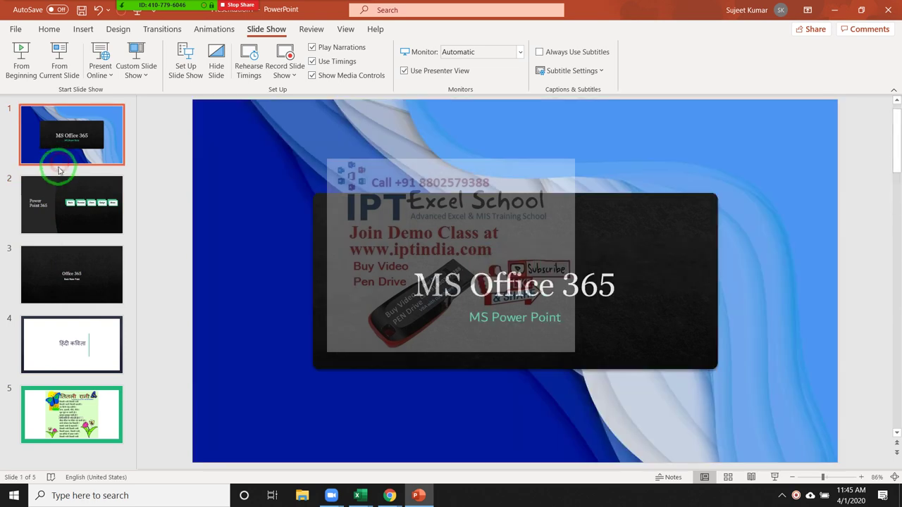
pyautogui.click(71, 205)
pyautogui.click(78, 266)
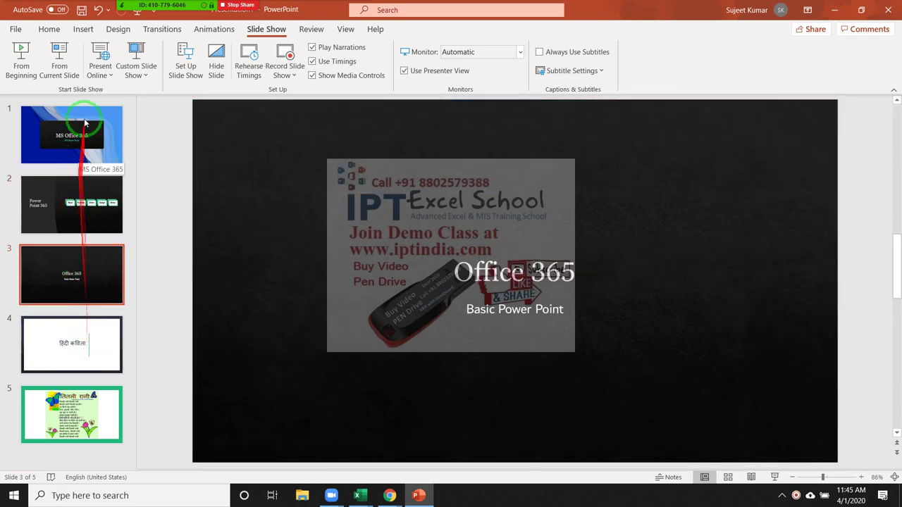
pyautogui.click(49, 29)
pyautogui.click(132, 243)
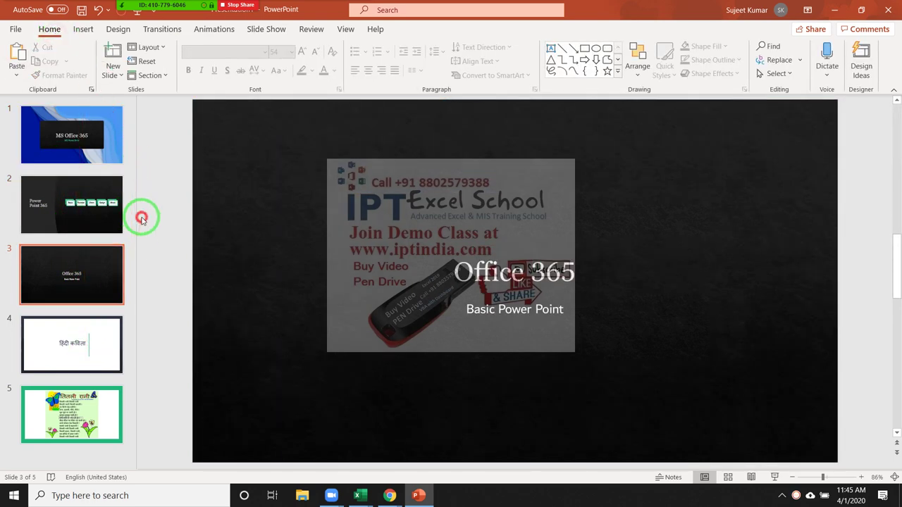
pyautogui.click(122, 79)
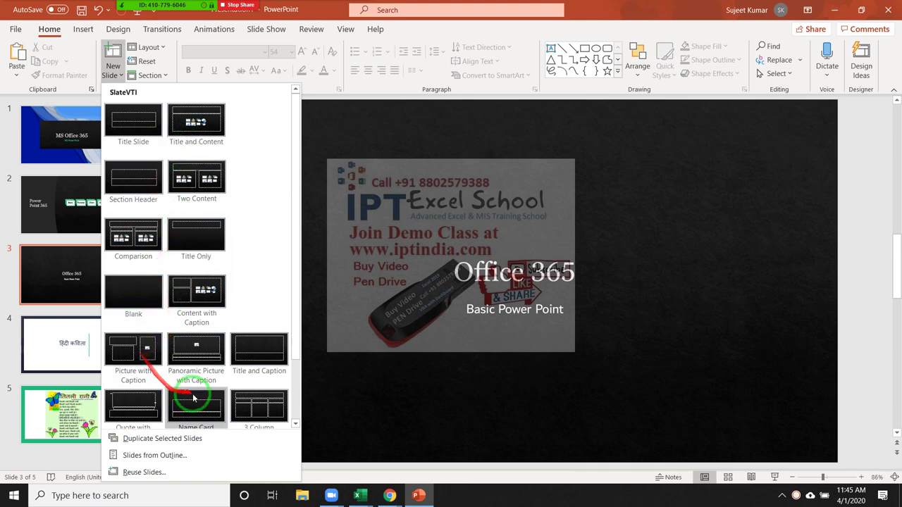
pyautogui.scroll(-1, 258, 387)
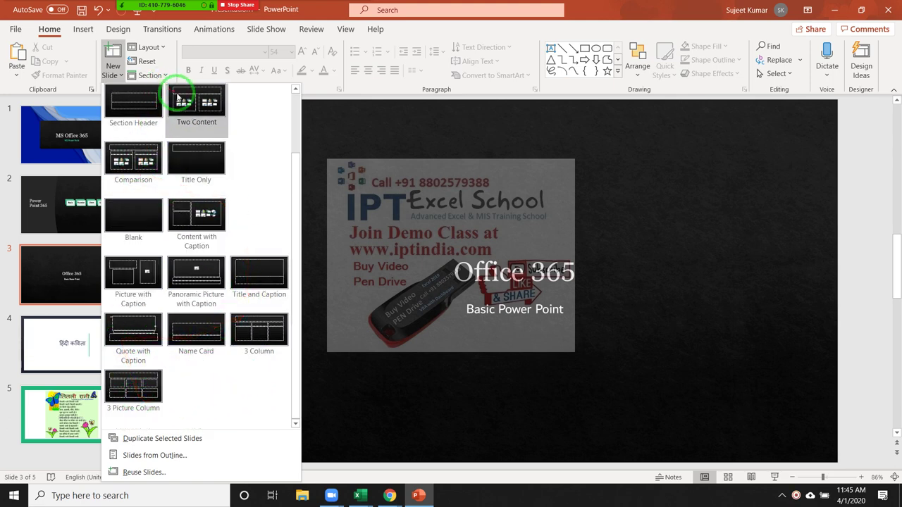
pyautogui.scroll(1, 243, 208)
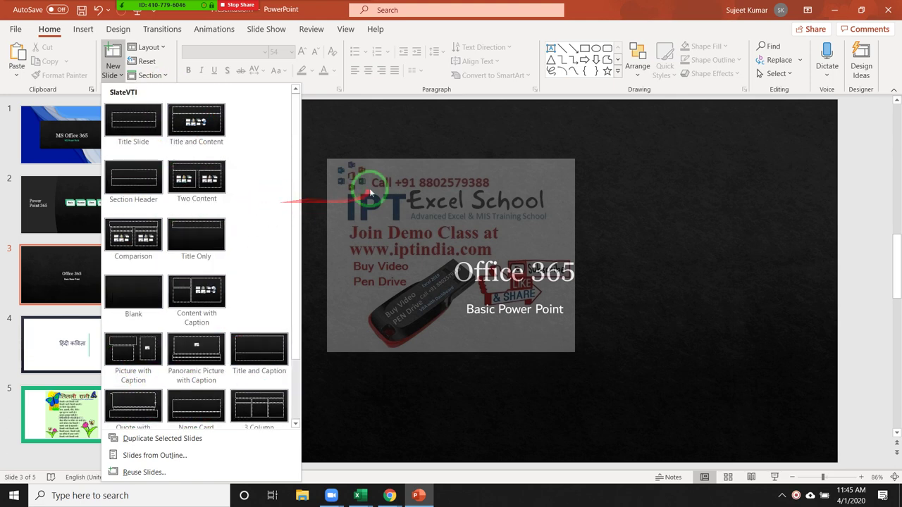
pyautogui.click(370, 187)
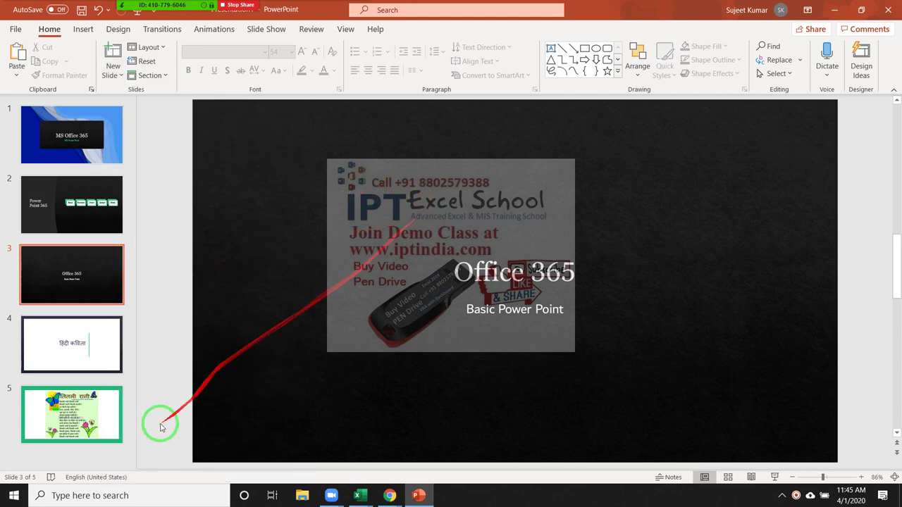
# Review all five slides again, then go to the File start page with its templates.
pyautogui.click(113, 423)
pyautogui.click(92, 351)
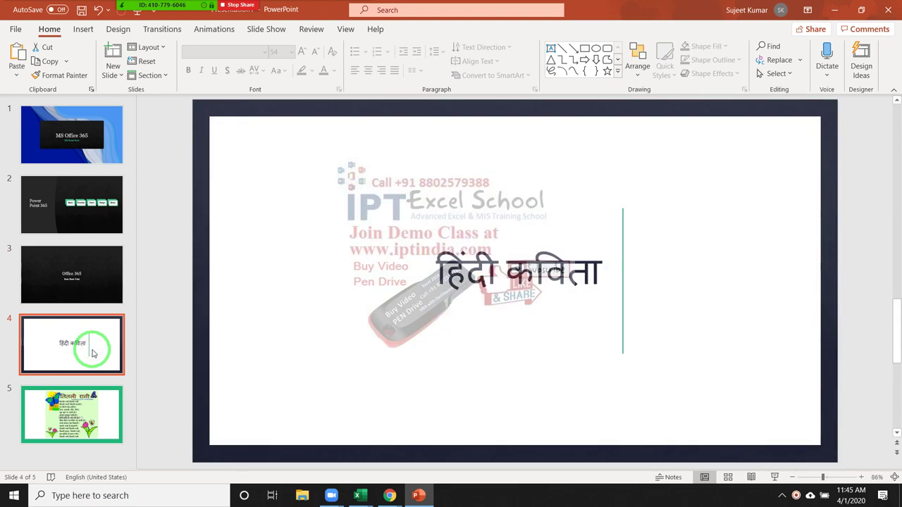
pyautogui.click(82, 298)
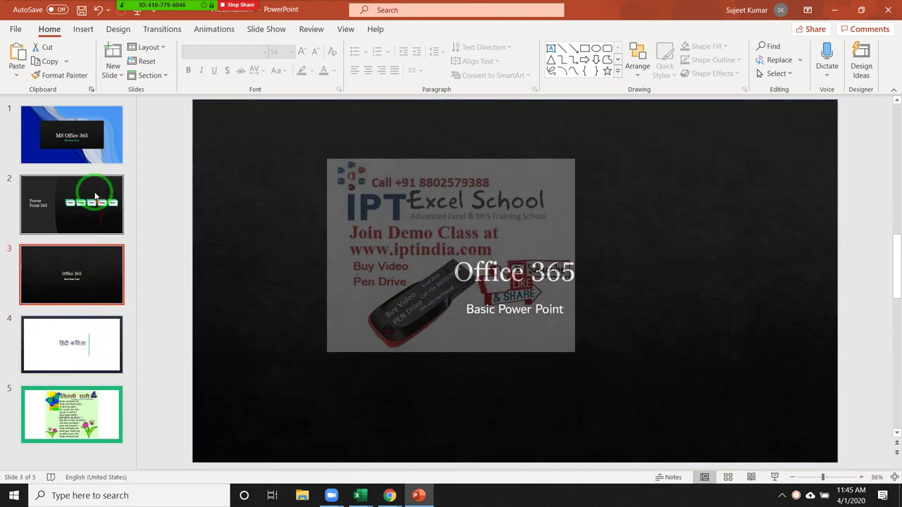
pyautogui.click(85, 199)
pyautogui.click(97, 151)
pyautogui.click(89, 187)
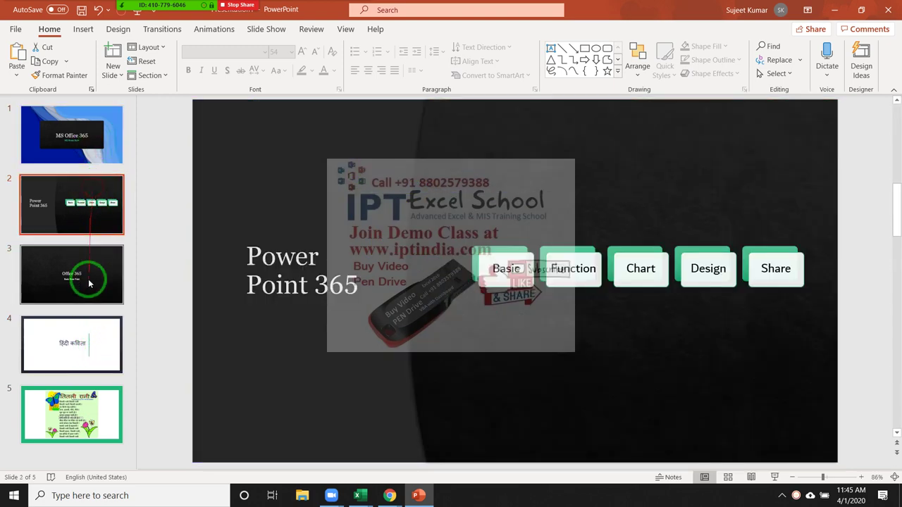
pyautogui.click(88, 277)
pyautogui.click(90, 318)
pyautogui.click(77, 194)
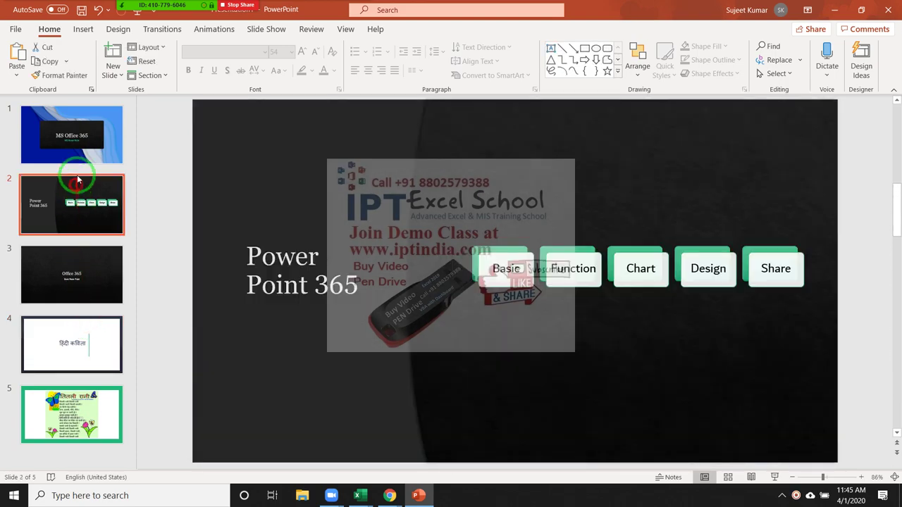
pyautogui.click(82, 149)
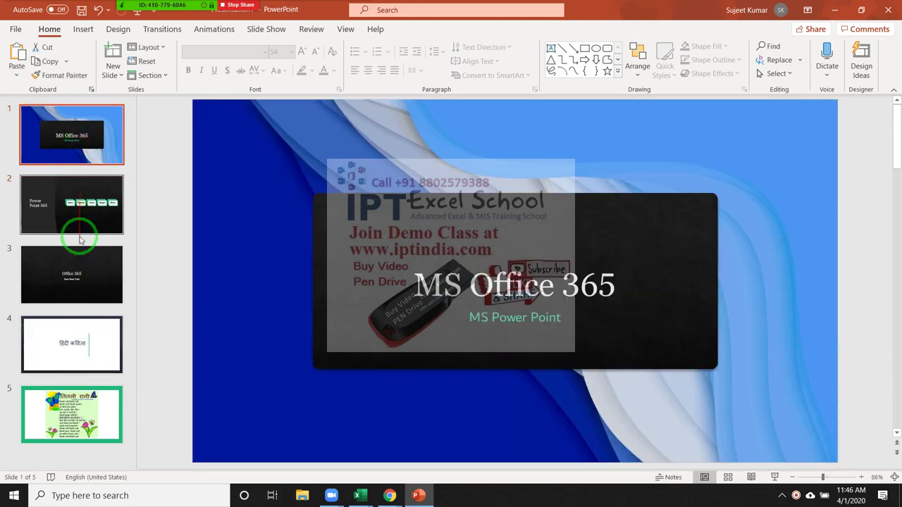
pyautogui.click(79, 280)
pyautogui.click(84, 345)
pyautogui.click(92, 426)
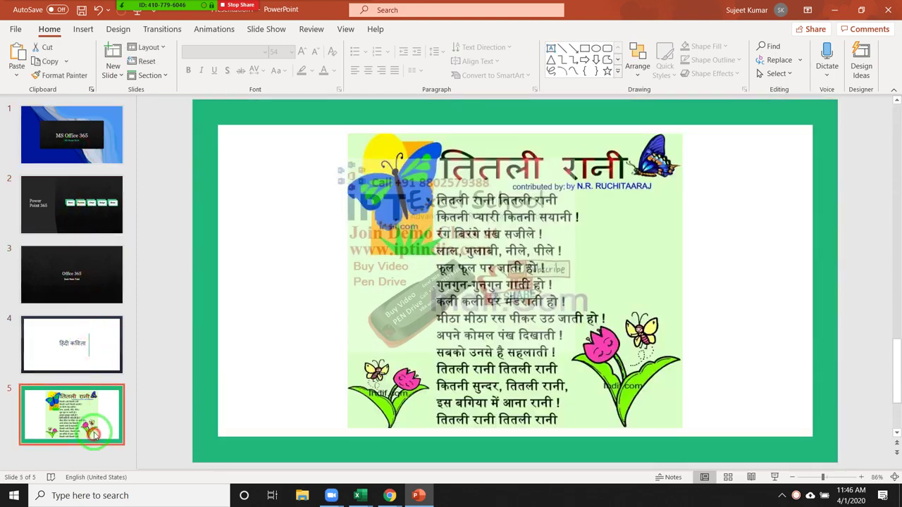
pyautogui.click(89, 361)
pyautogui.click(90, 299)
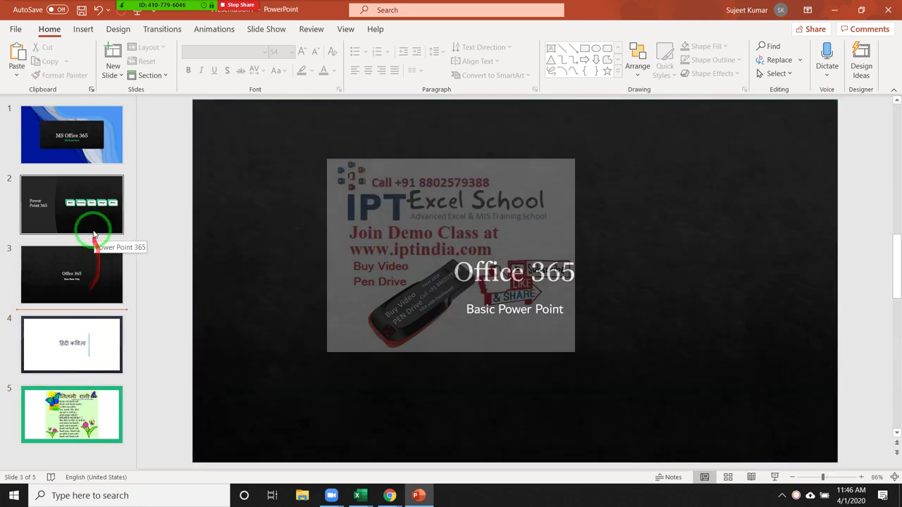
pyautogui.click(81, 215)
pyautogui.click(84, 148)
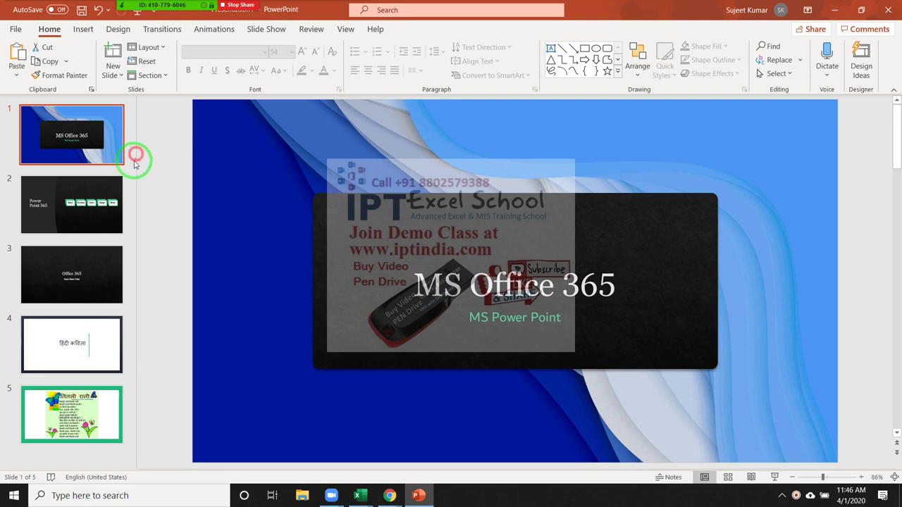
pyautogui.click(15, 28)
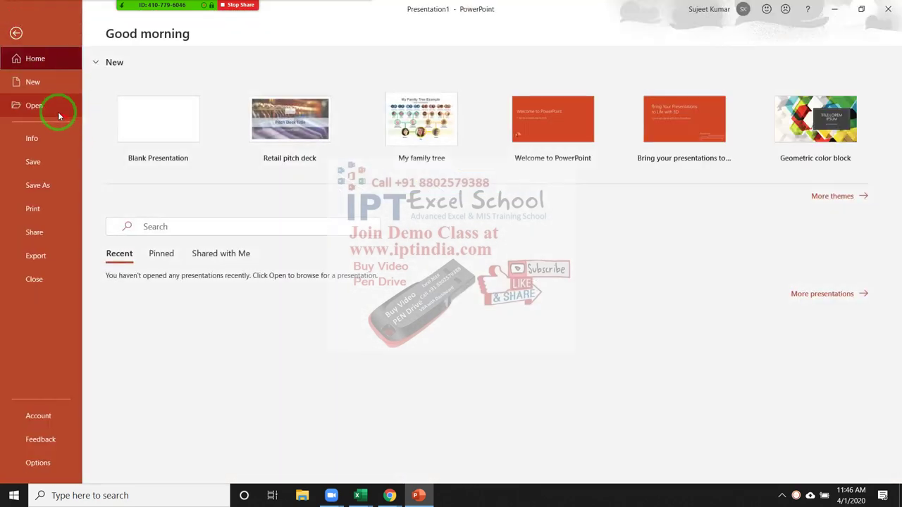
# Search online templates for 'kavita', 'poem' and 'hindi', then go back to the full gallery.
pyautogui.click(58, 114)
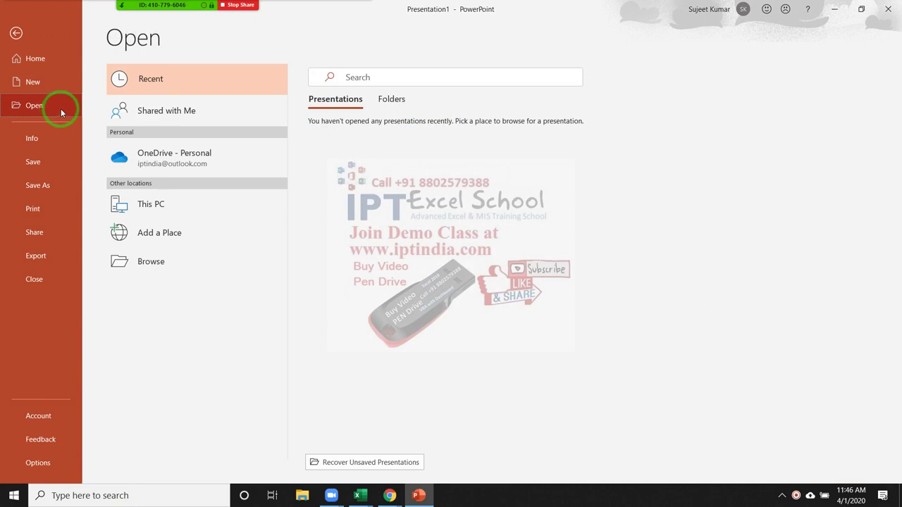
pyautogui.click(48, 87)
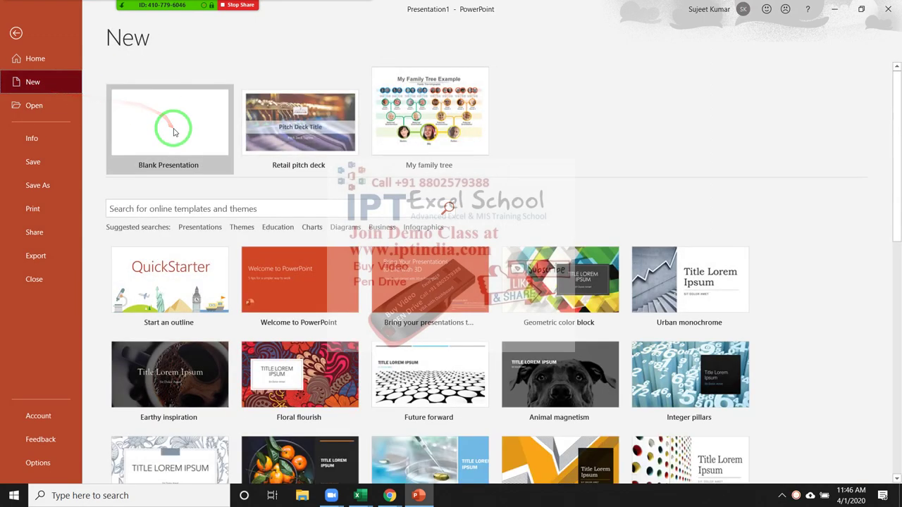
pyautogui.click(176, 208)
pyautogui.write('kavit')
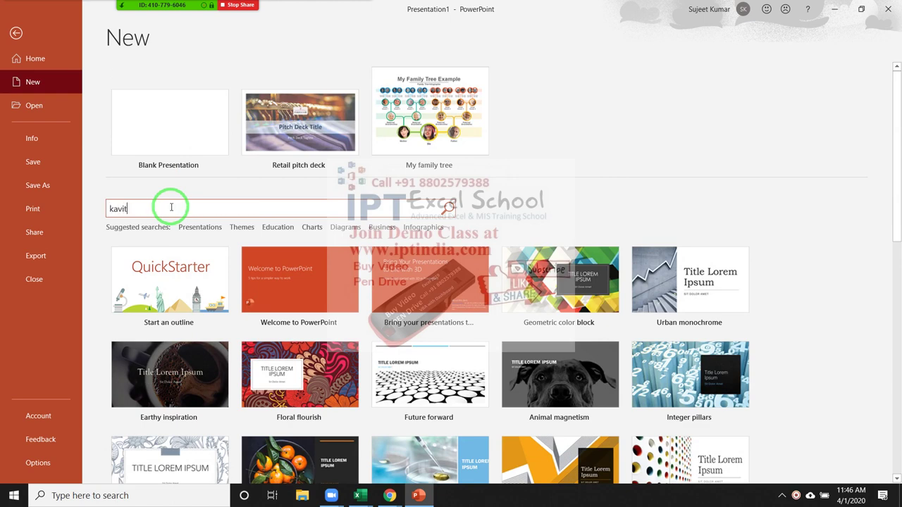
pyautogui.write('a')
pyautogui.press('Return')
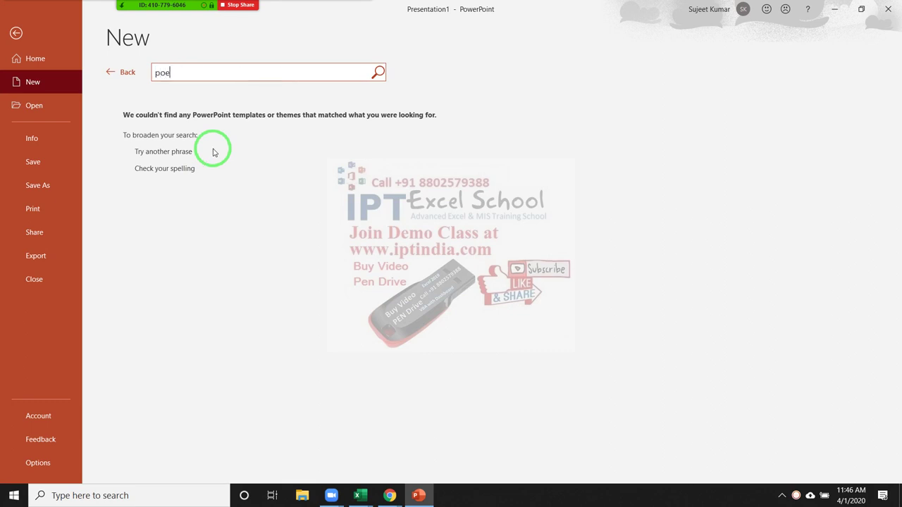
pyautogui.write('m')
pyautogui.press('Return')
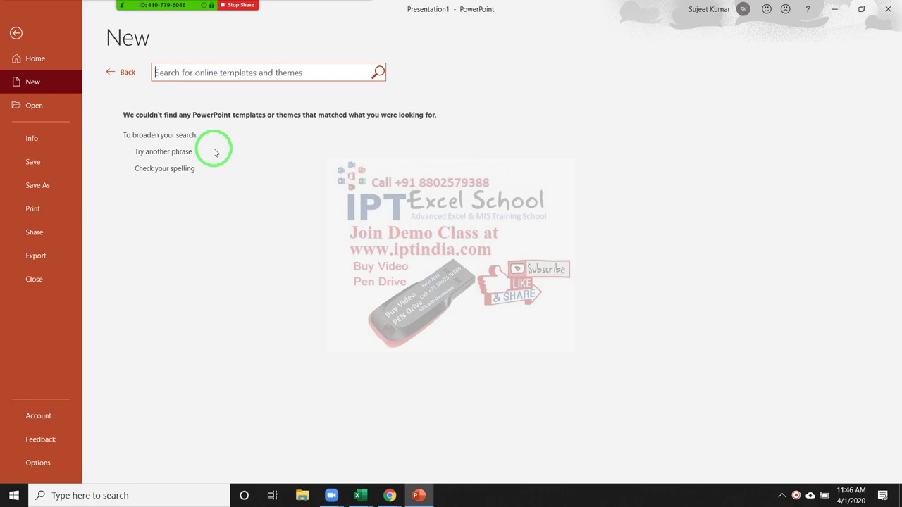
pyautogui.press('Return')
pyautogui.click(120, 72)
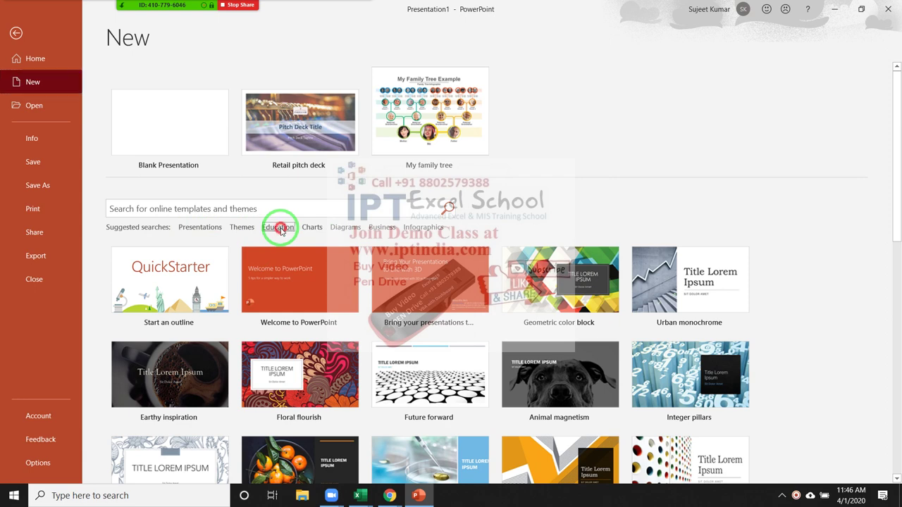
# Find 'Book report presentation' among the Education templates and create a deck from it.
pyautogui.click(280, 229)
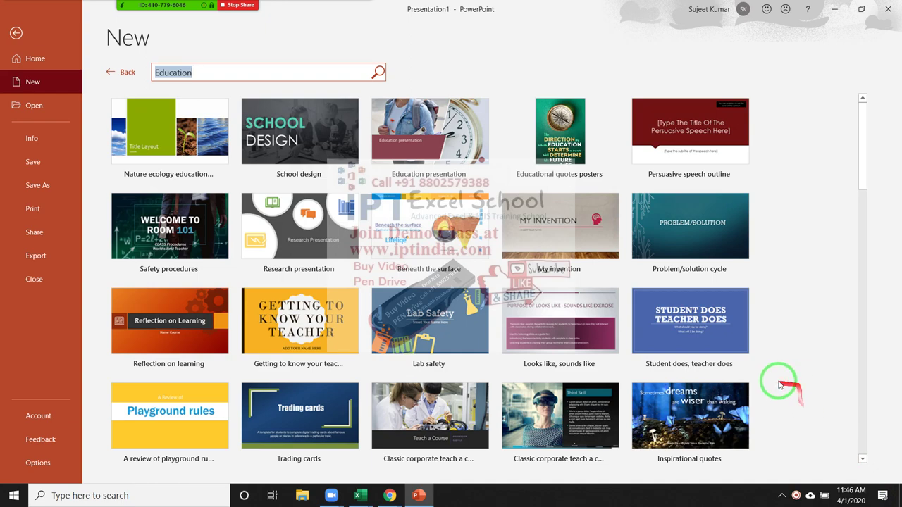
pyautogui.scroll(-2, 818, 399)
pyautogui.scroll(-1, 816, 403)
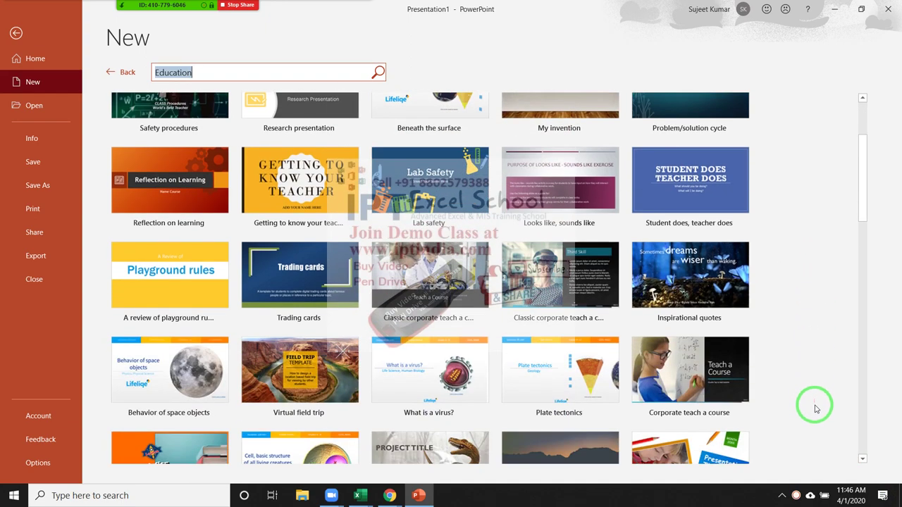
pyautogui.scroll(-1, 815, 408)
pyautogui.scroll(-1, 814, 410)
pyautogui.scroll(-1, 814, 410)
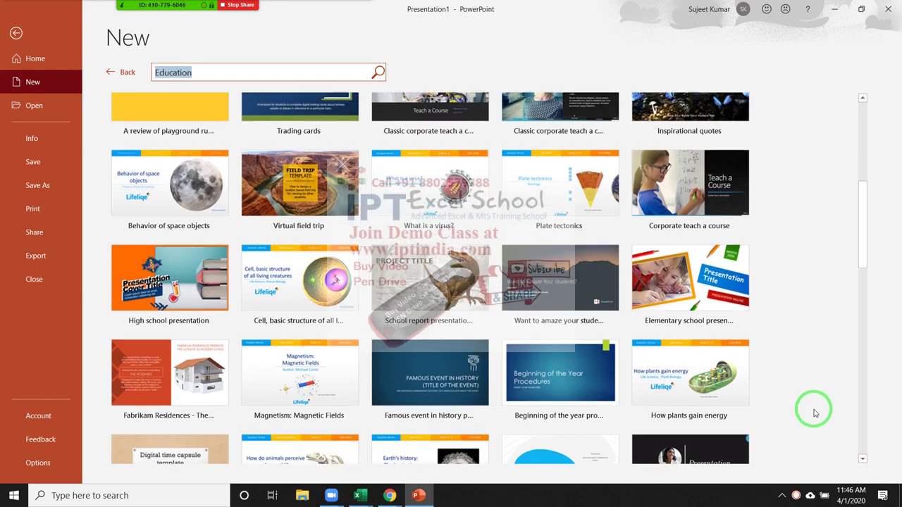
pyautogui.scroll(-1, 813, 408)
pyautogui.scroll(-1, 812, 410)
pyautogui.scroll(-1, 812, 410)
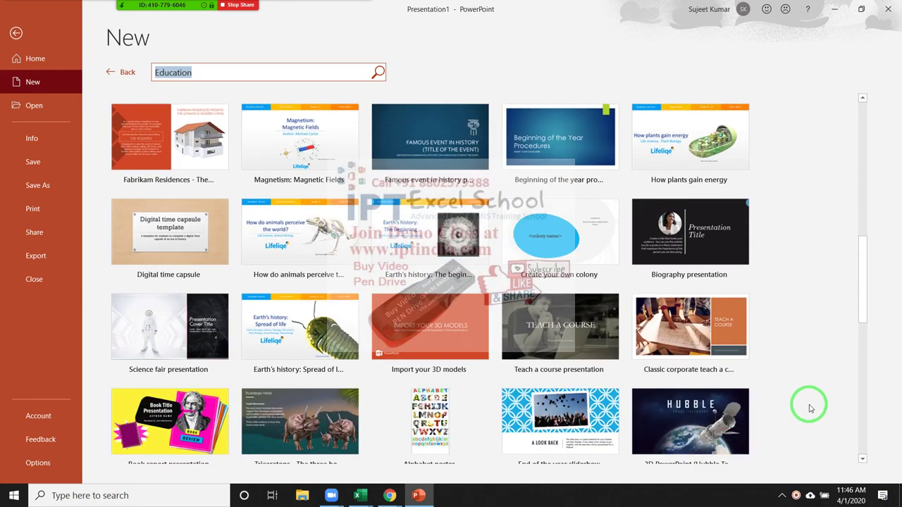
pyautogui.scroll(-1, 811, 408)
pyautogui.scroll(-1, 810, 409)
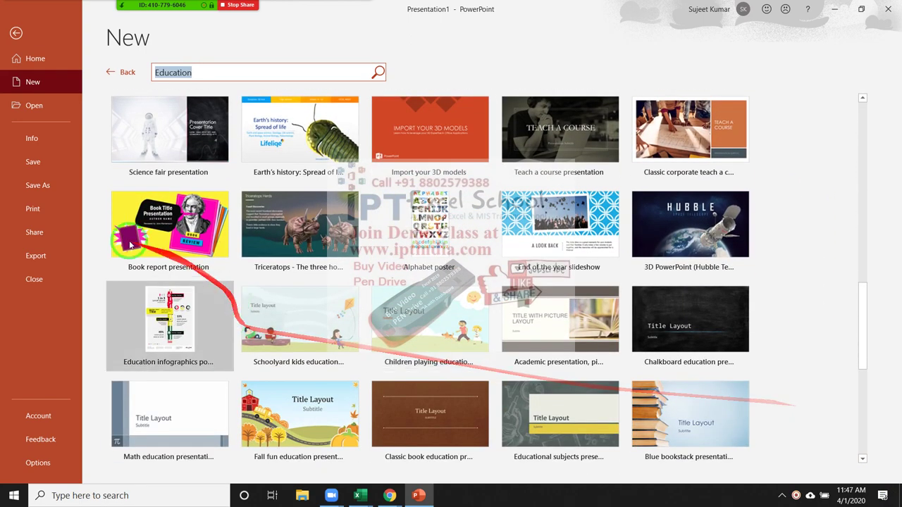
pyautogui.click(145, 236)
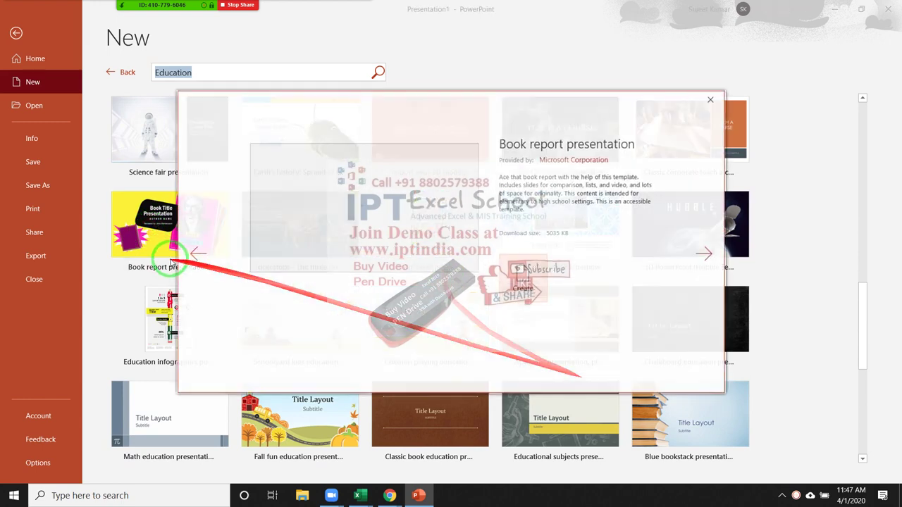
pyautogui.click(522, 288)
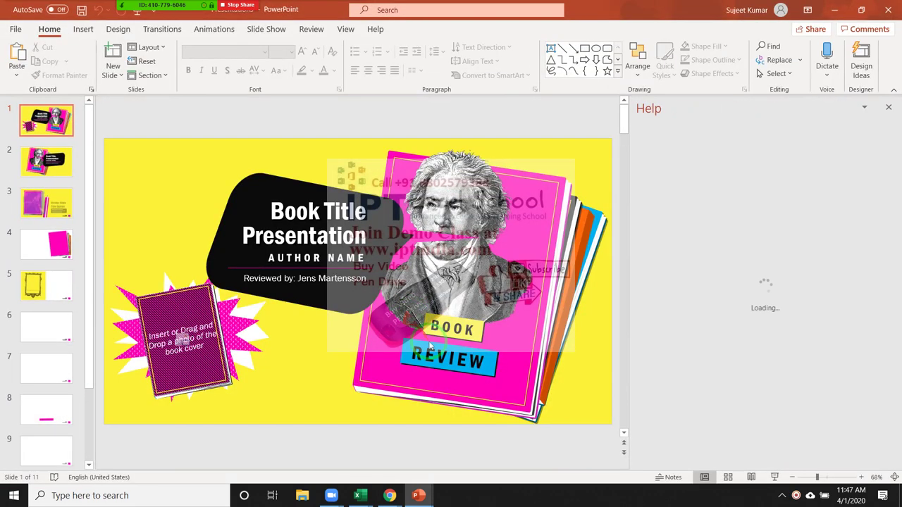
# Show the Book Title Presentation cover slide and close the template Help pane.
pyautogui.click(54, 113)
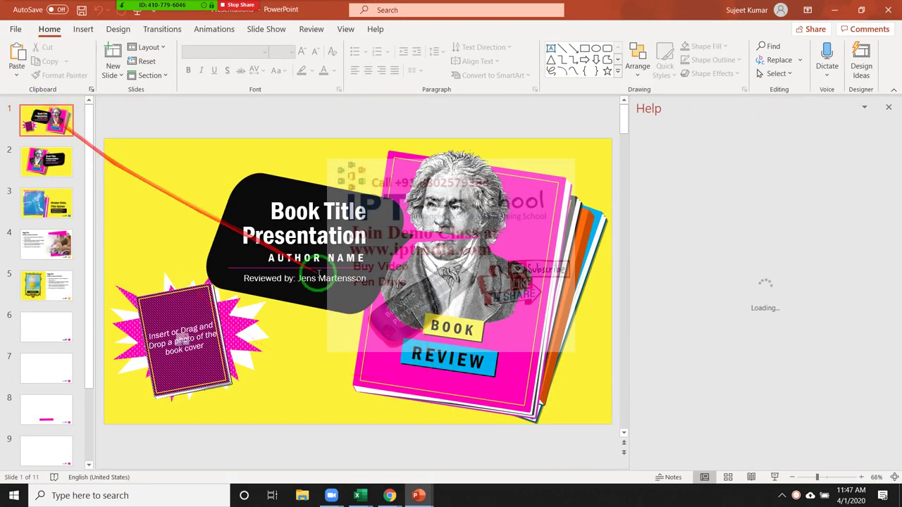
pyautogui.click(295, 278)
pyautogui.click(308, 227)
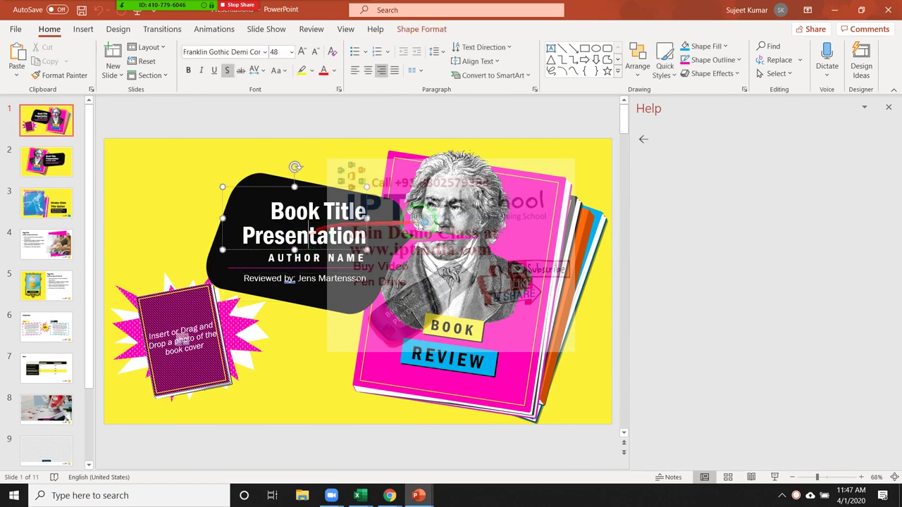
pyautogui.click(462, 224)
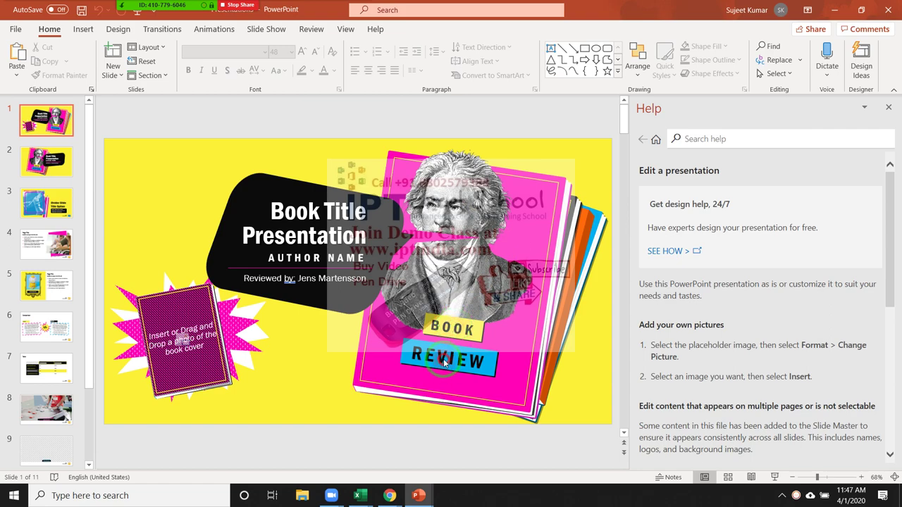
pyautogui.click(888, 107)
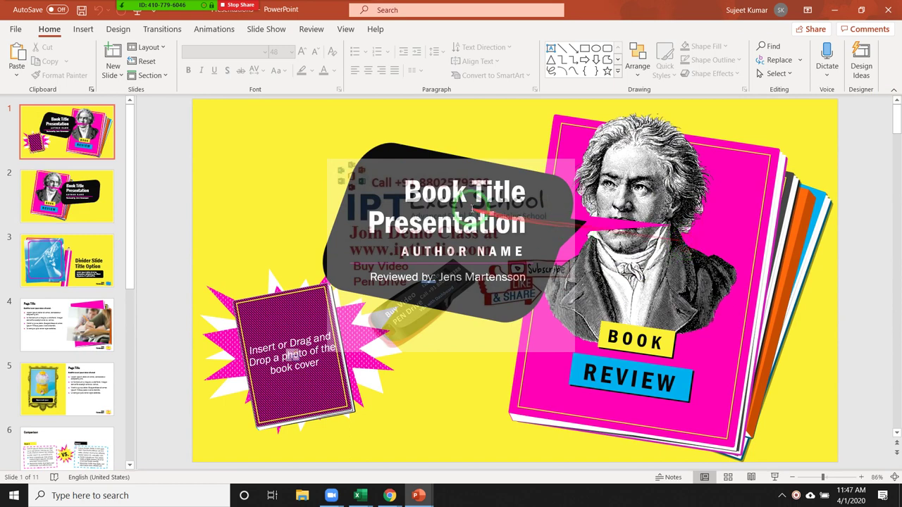
pyautogui.click(471, 201)
pyautogui.click(606, 281)
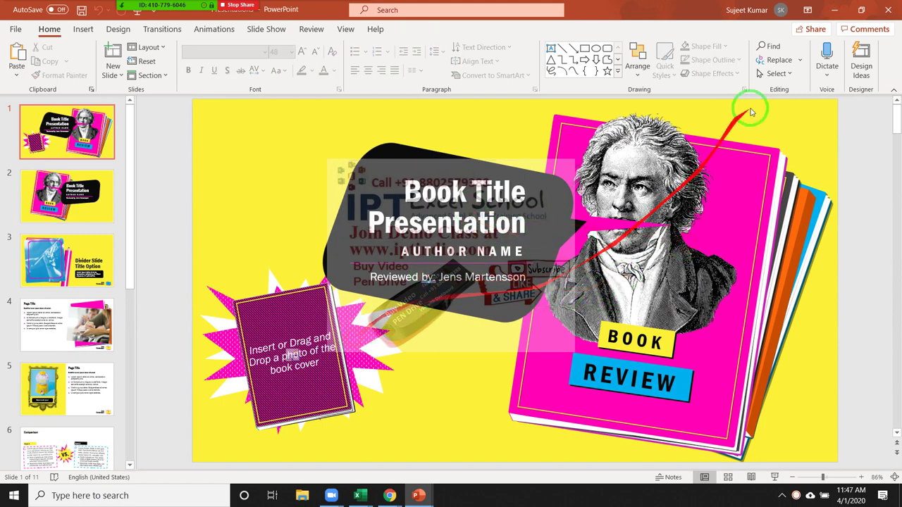
pyautogui.click(867, 74)
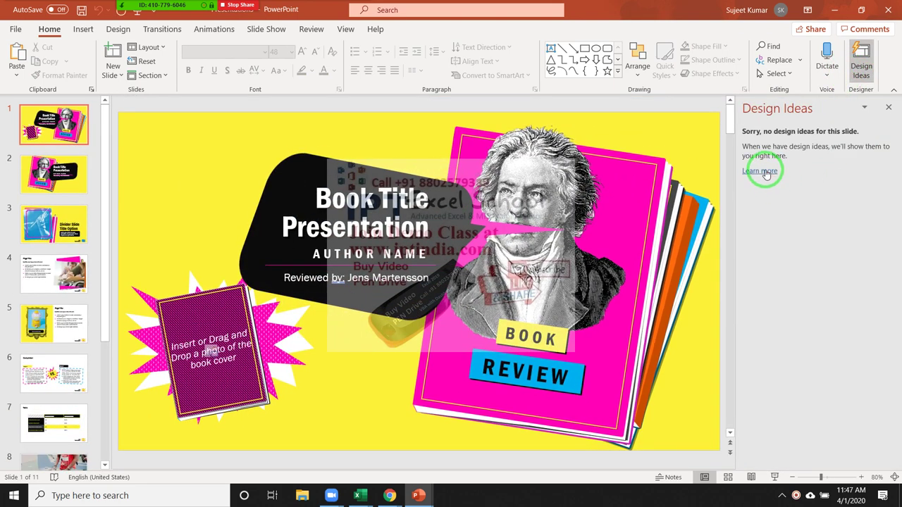
pyautogui.click(773, 162)
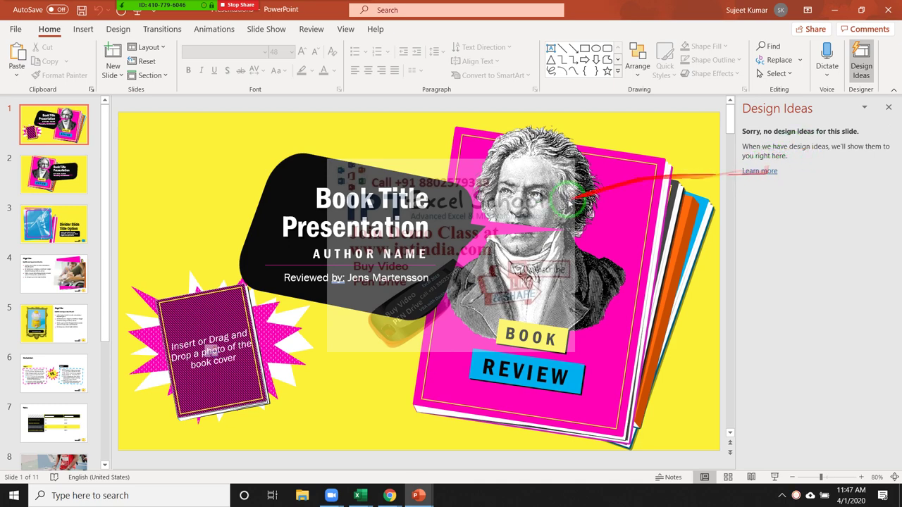
pyautogui.click(346, 152)
pyautogui.click(96, 299)
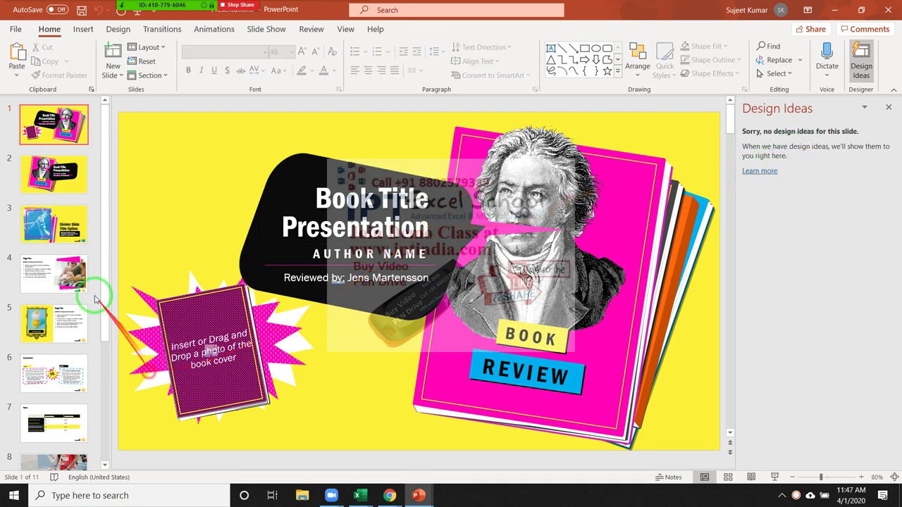
pyautogui.click(54, 173)
pyautogui.click(60, 139)
pyautogui.click(135, 176)
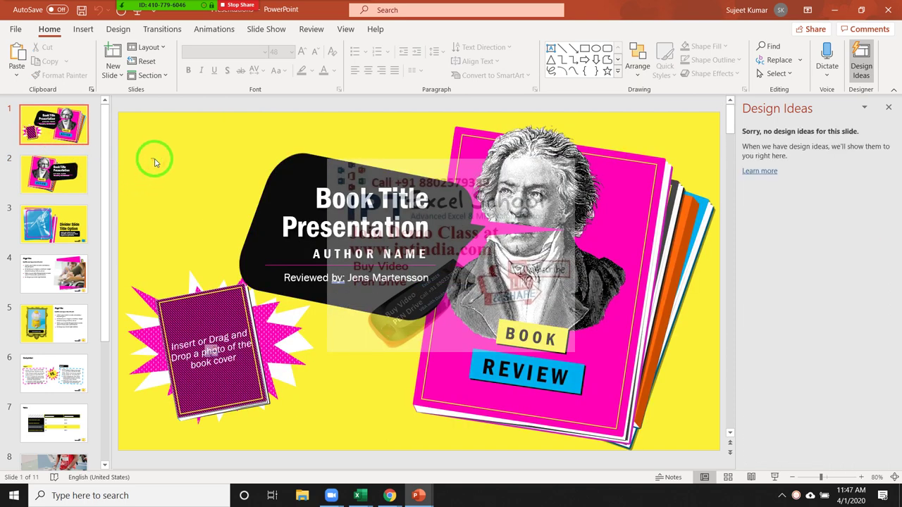
pyautogui.click(889, 107)
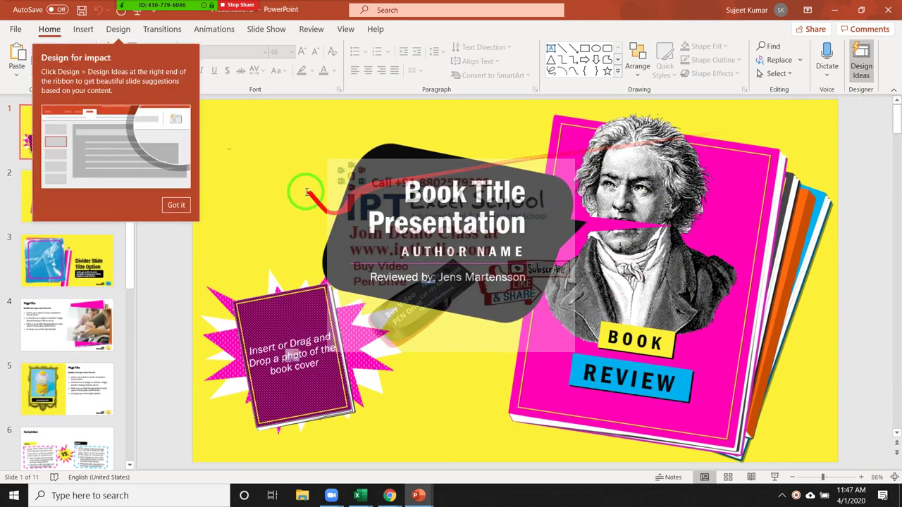
pyautogui.click(176, 205)
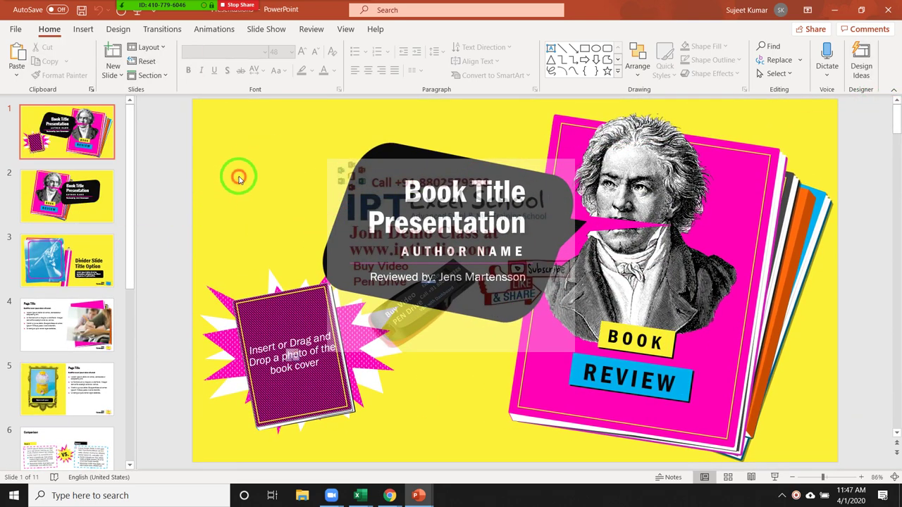
# Switch slide 1 to the Divider layout and select its large white paper shape.
pyautogui.rightClick(239, 178)
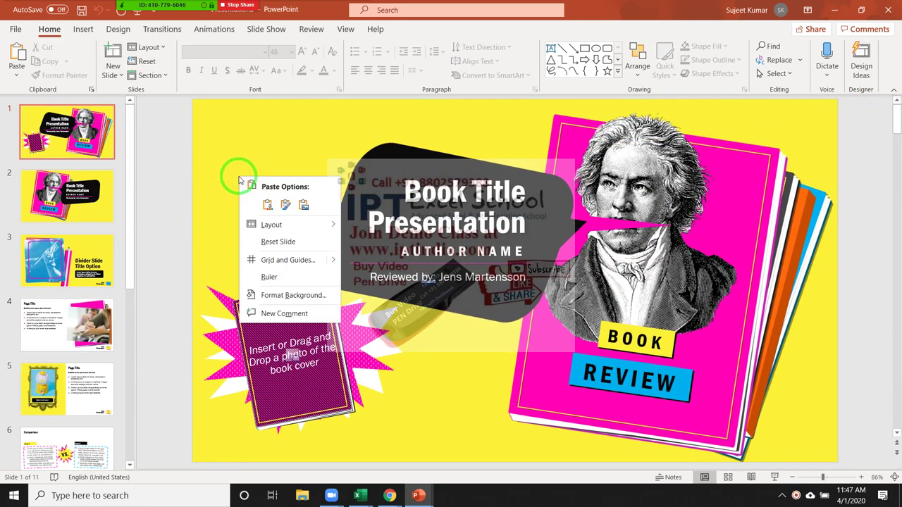
pyautogui.click(268, 225)
pyautogui.moveTo(269, 171)
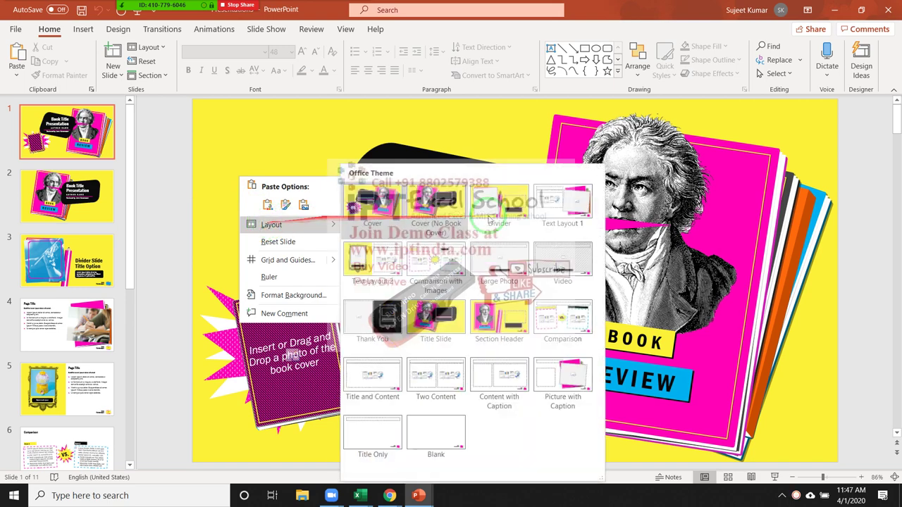
pyautogui.click(239, 126)
pyautogui.rightClick(239, 126)
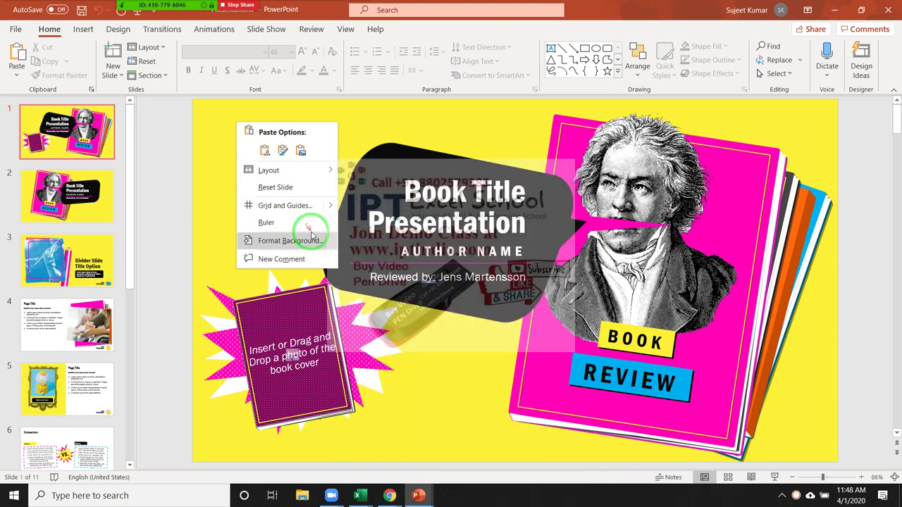
pyautogui.click(189, 132)
pyautogui.rightClick(239, 126)
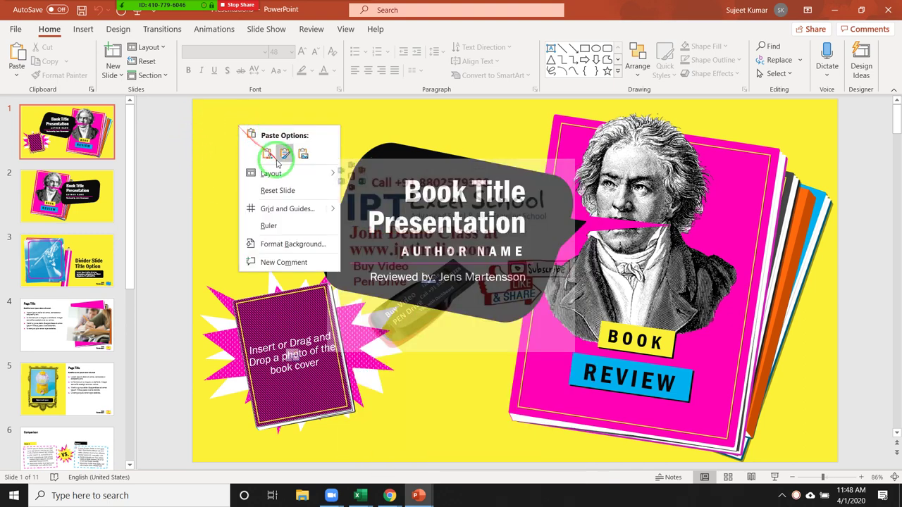
pyautogui.moveTo(282, 170)
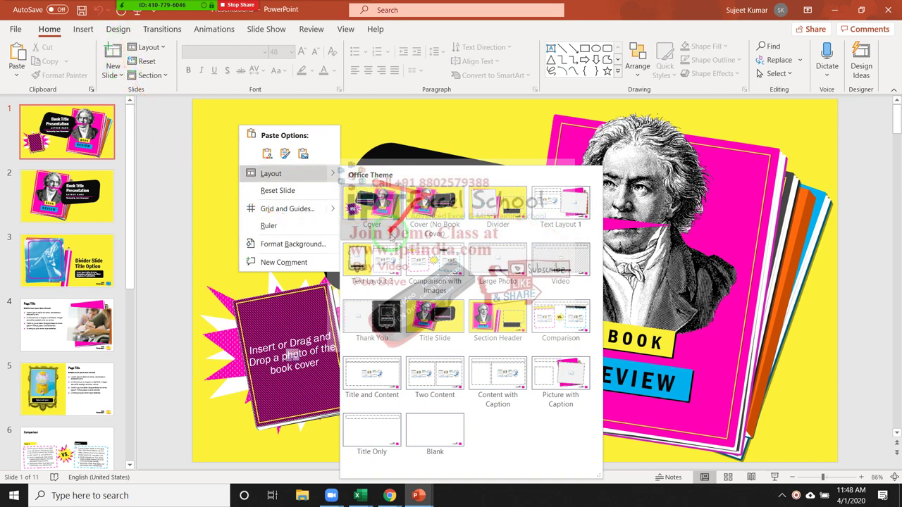
pyautogui.click(491, 213)
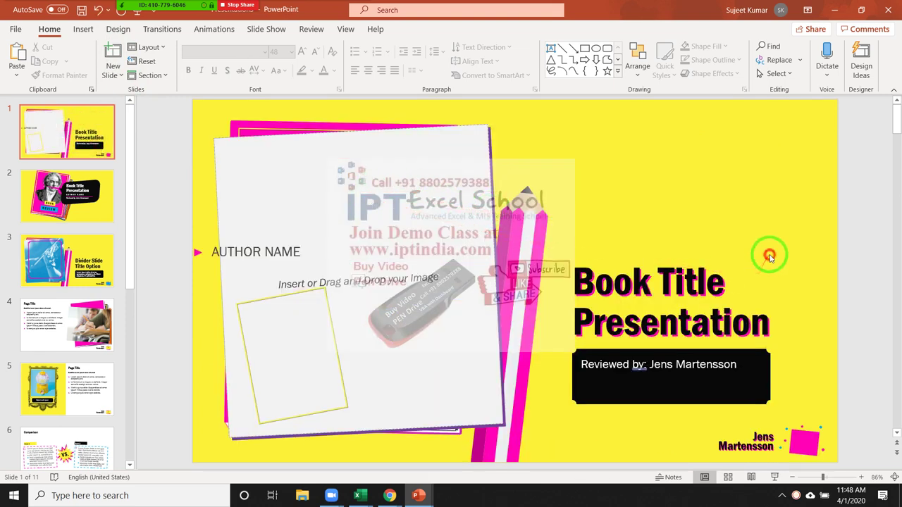
pyautogui.click(288, 332)
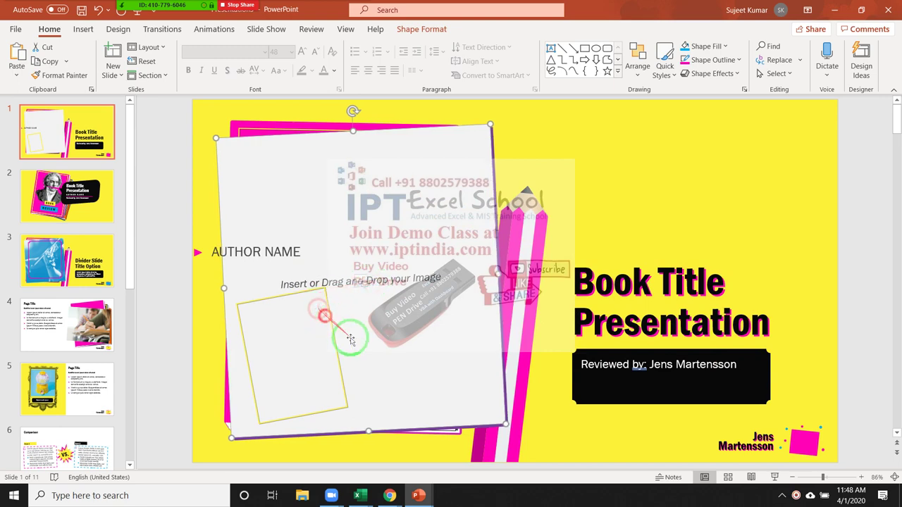
# Display slide 3, the Divider Slide Title Option slide with the blue photo.
pyautogui.scroll(-4, 550, 402)
pyautogui.scroll(-1, 552, 405)
pyautogui.scroll(1, 493, 353)
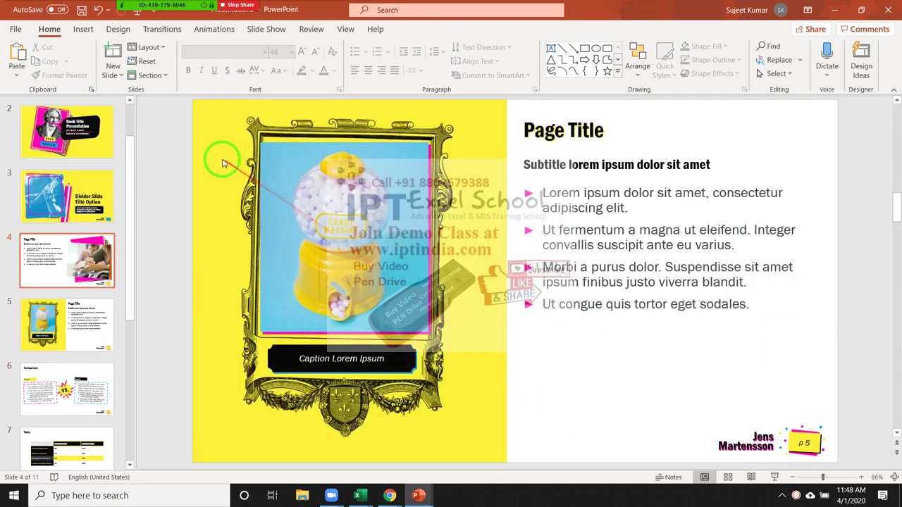
pyautogui.scroll(1, 348, 217)
pyautogui.scroll(1, 348, 217)
pyautogui.click(346, 275)
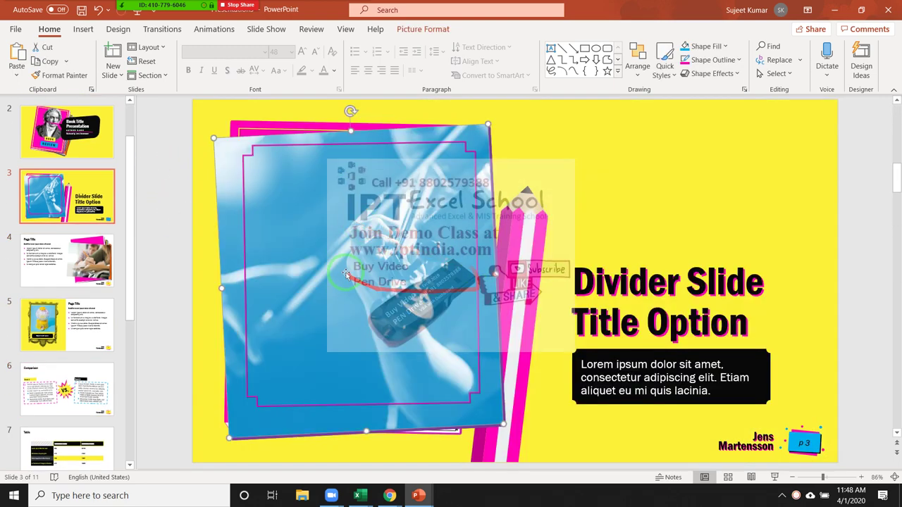
pyautogui.click(15, 29)
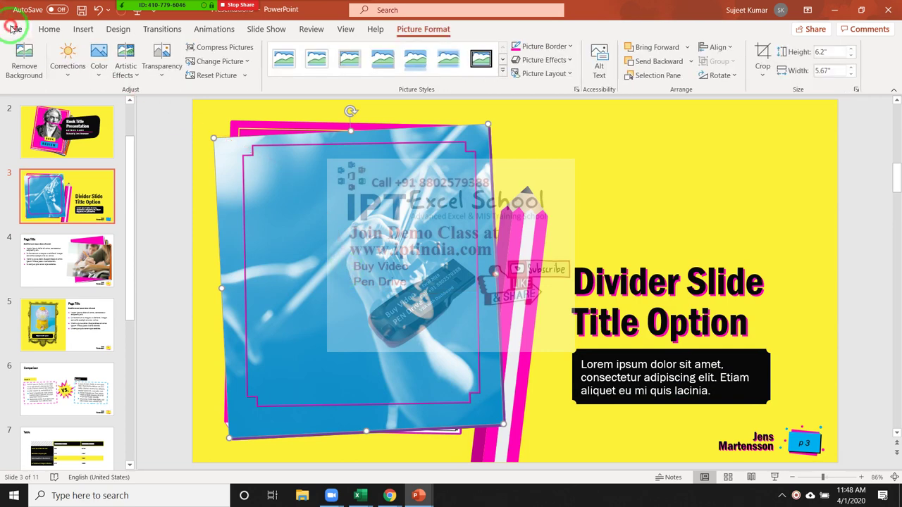
# Scroll the New page template gallery and preview the Geometric color block template.
pyautogui.click(35, 103)
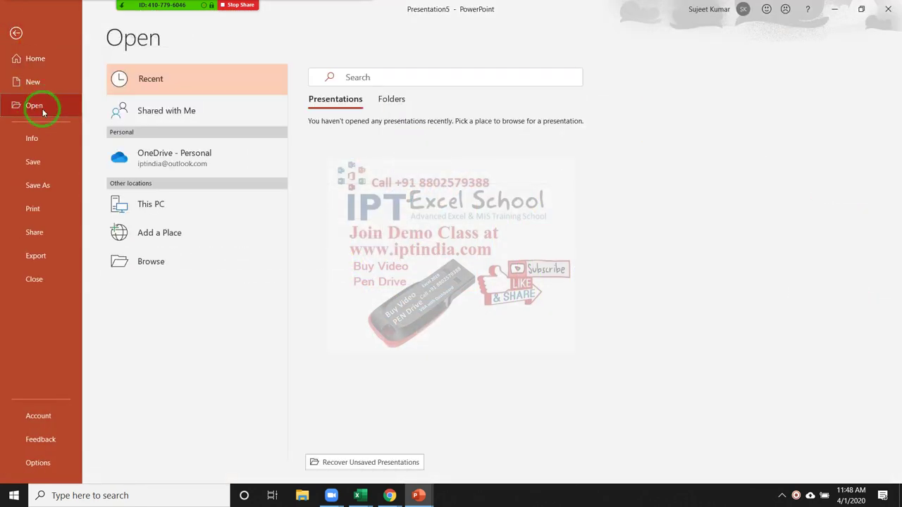
pyautogui.click(33, 83)
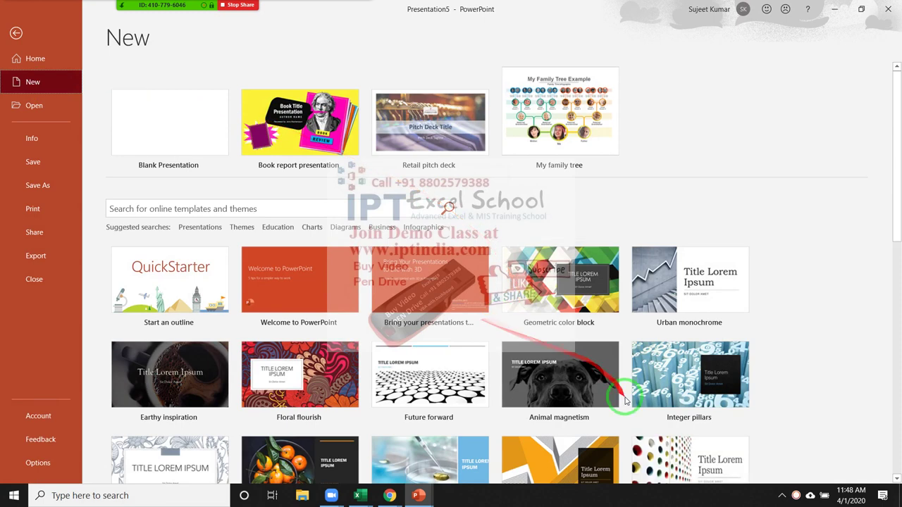
pyautogui.scroll(-2, 620, 396)
pyautogui.scroll(-2, 620, 396)
pyautogui.scroll(-2, 618, 381)
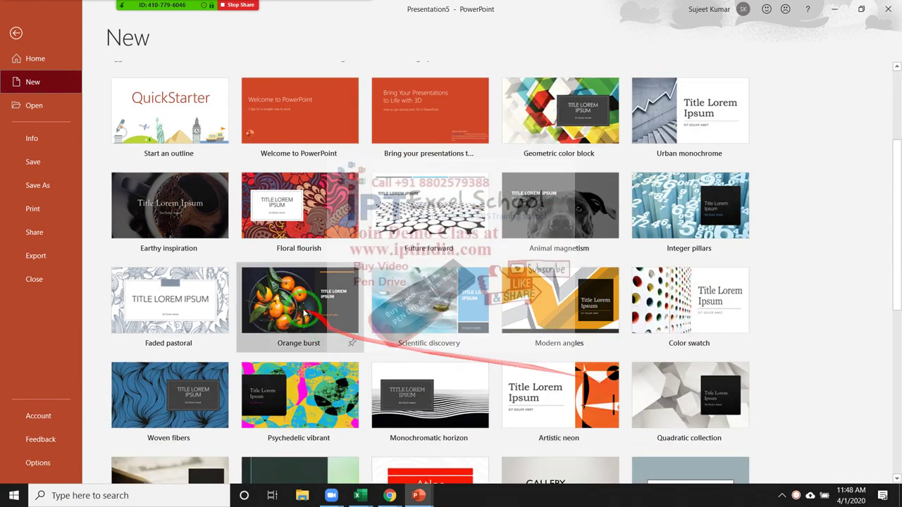
pyautogui.scroll(-1, 634, 377)
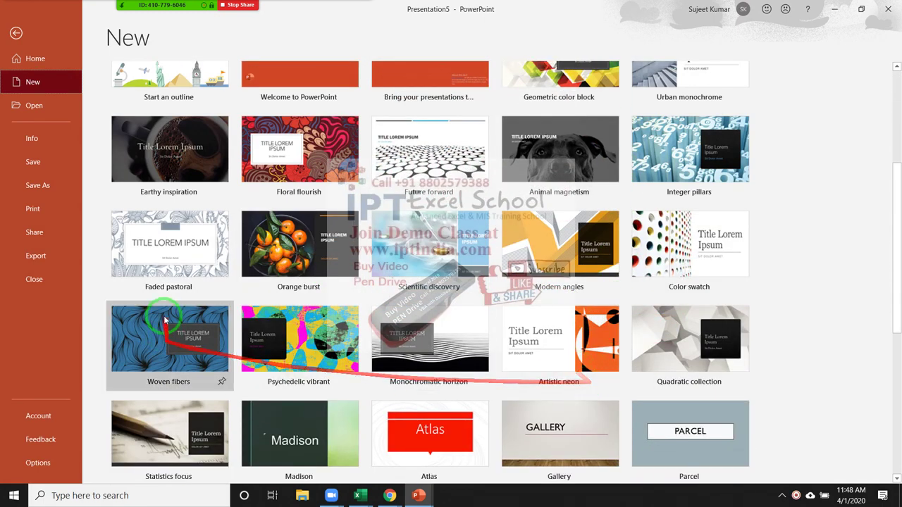
pyautogui.scroll(-2, 713, 430)
pyautogui.scroll(-3, 723, 438)
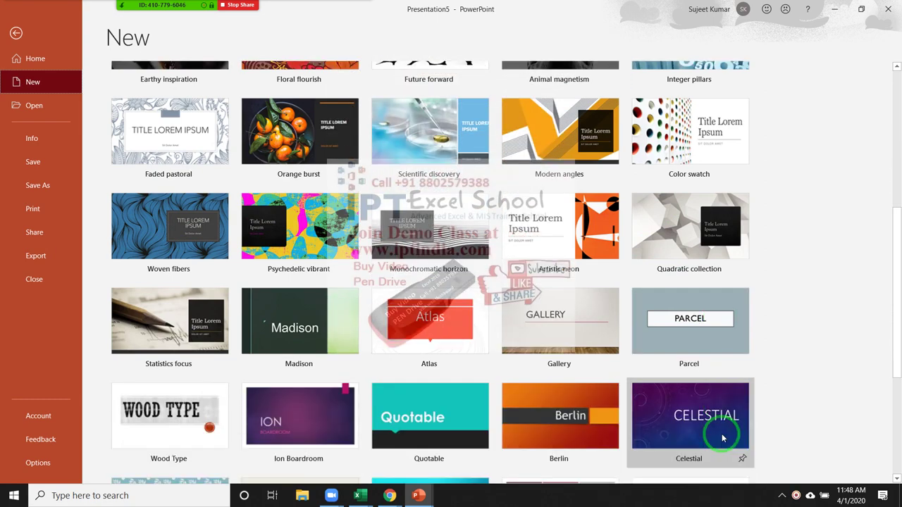
pyautogui.scroll(2, 365, 382)
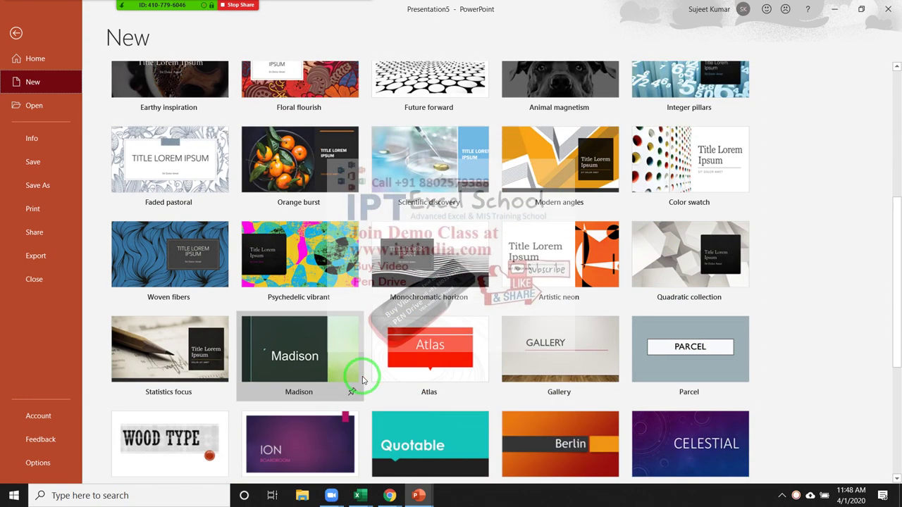
pyautogui.scroll(1, 363, 380)
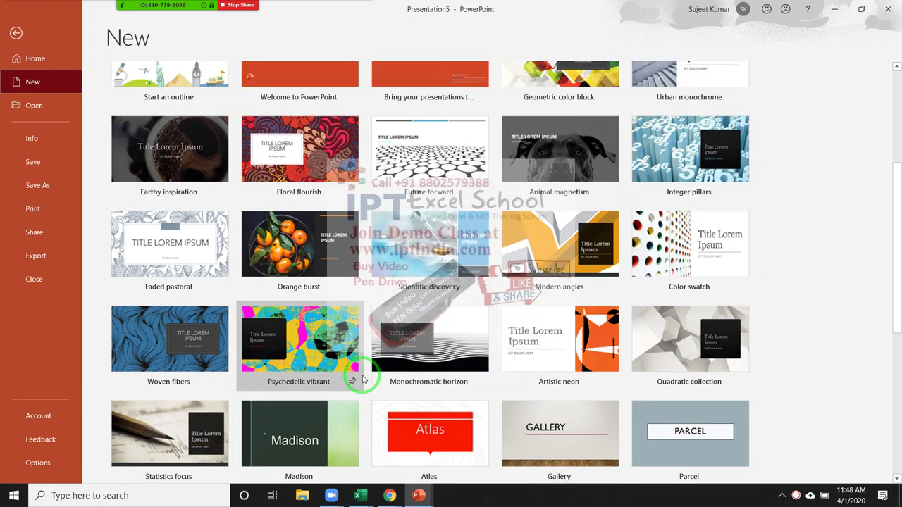
pyautogui.scroll(1, 362, 380)
pyautogui.scroll(1, 364, 380)
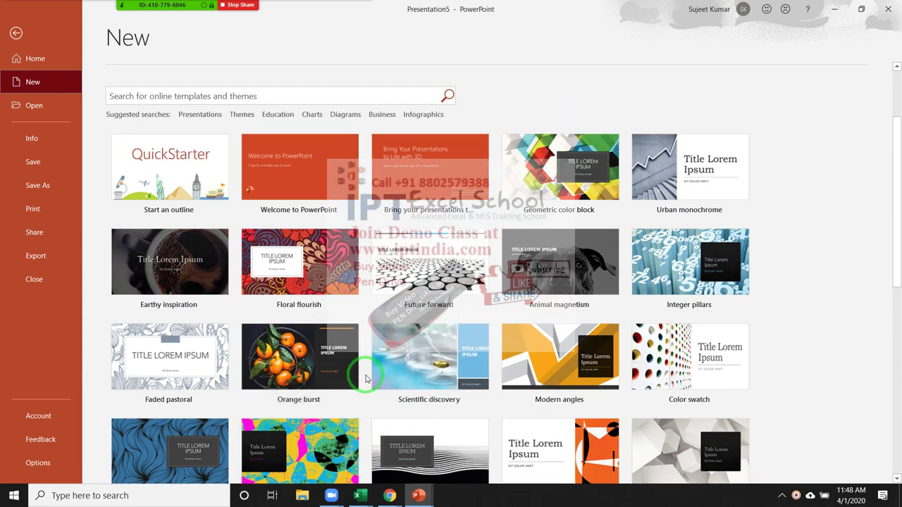
pyautogui.moveTo(560, 173)
pyautogui.click(594, 190)
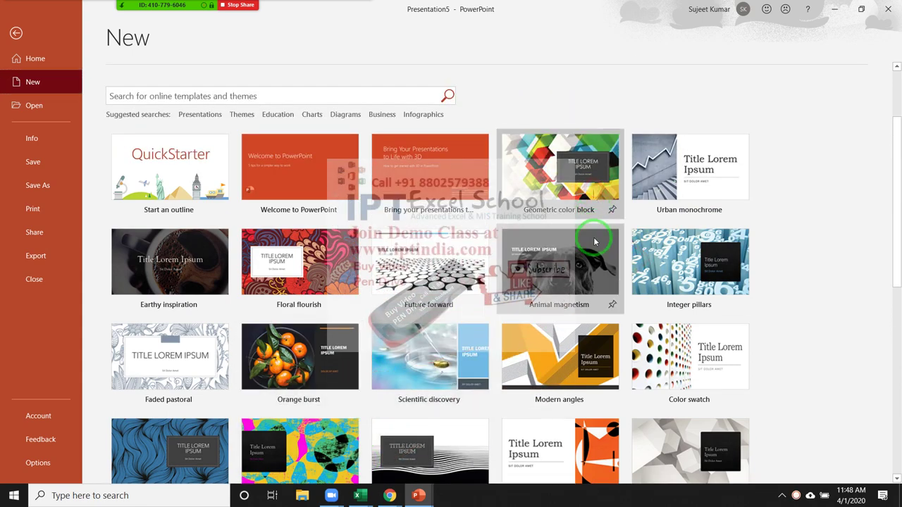
# Create the Geometric color block deck and inspect its title slide and icon-circle slide 2.
pyautogui.click(523, 262)
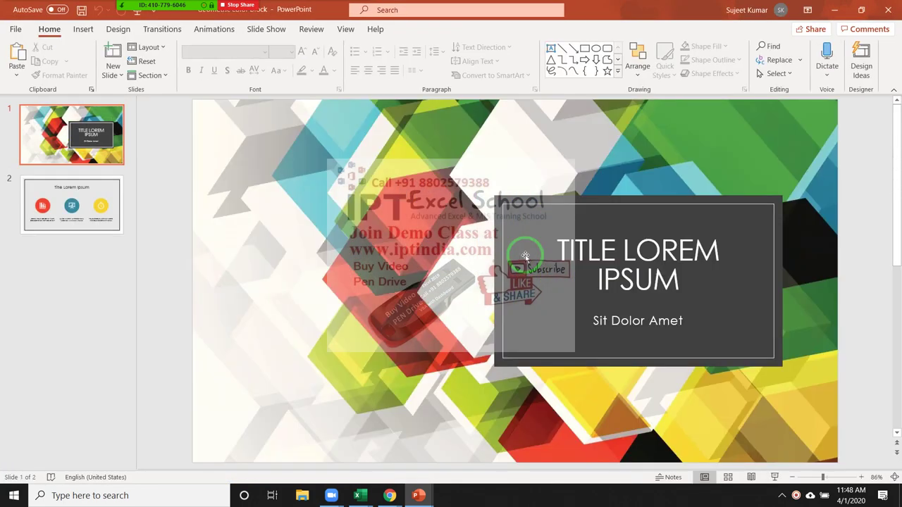
pyautogui.click(80, 140)
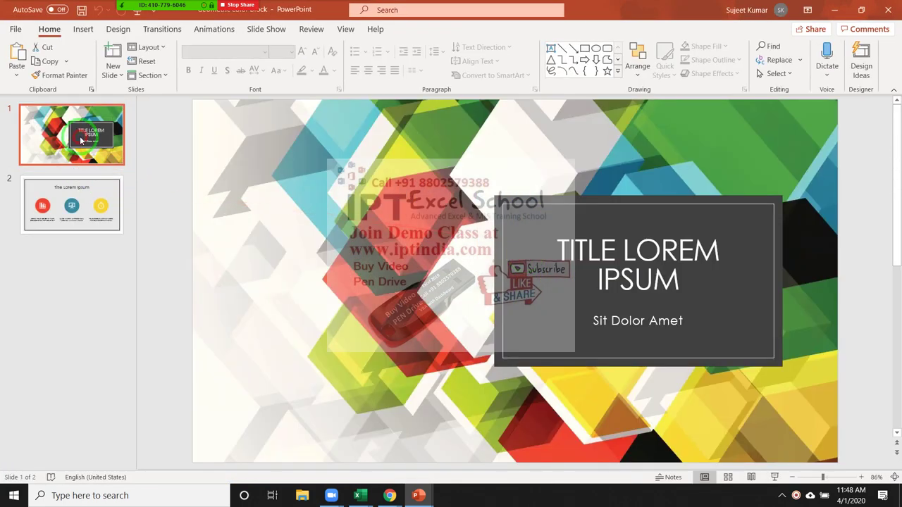
pyautogui.click(638, 282)
pyautogui.click(592, 322)
pyautogui.click(82, 206)
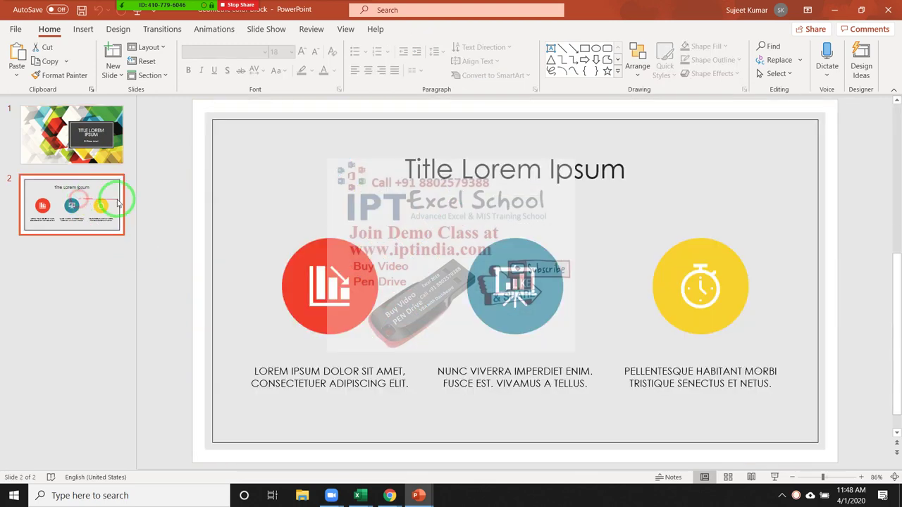
pyautogui.click(501, 275)
pyautogui.click(737, 291)
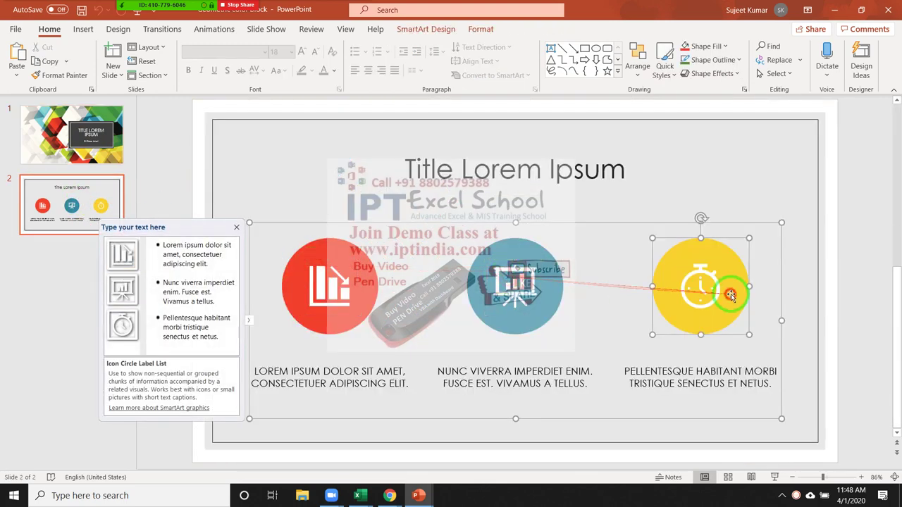
pyautogui.click(35, 282)
pyautogui.click(72, 153)
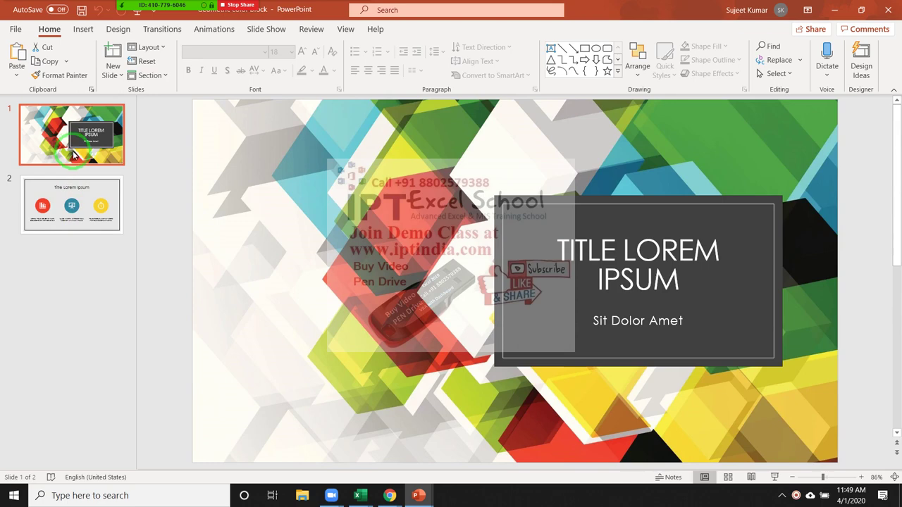
# Duplicate the title slide and the Title Lorem Ipsum slide, making four slides.
pyautogui.moveTo(73, 155); pyautogui.dragTo(78, 212)
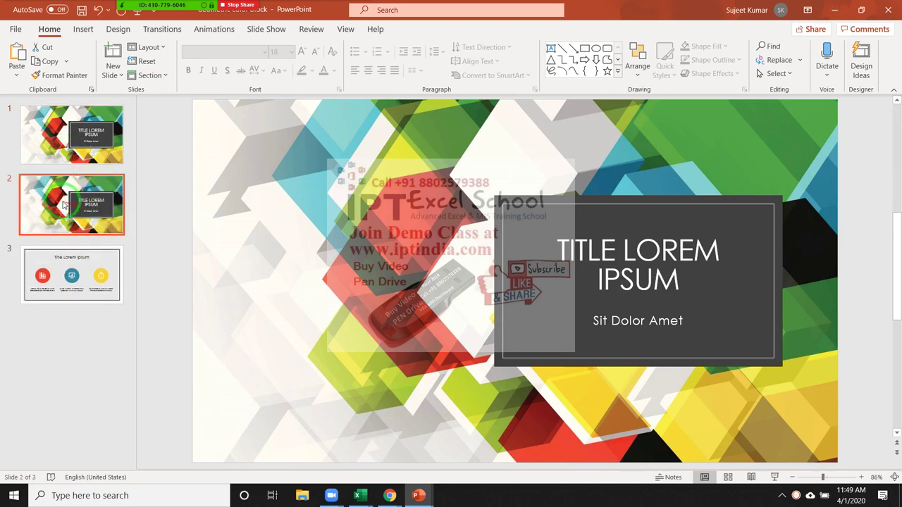
pyautogui.click(61, 147)
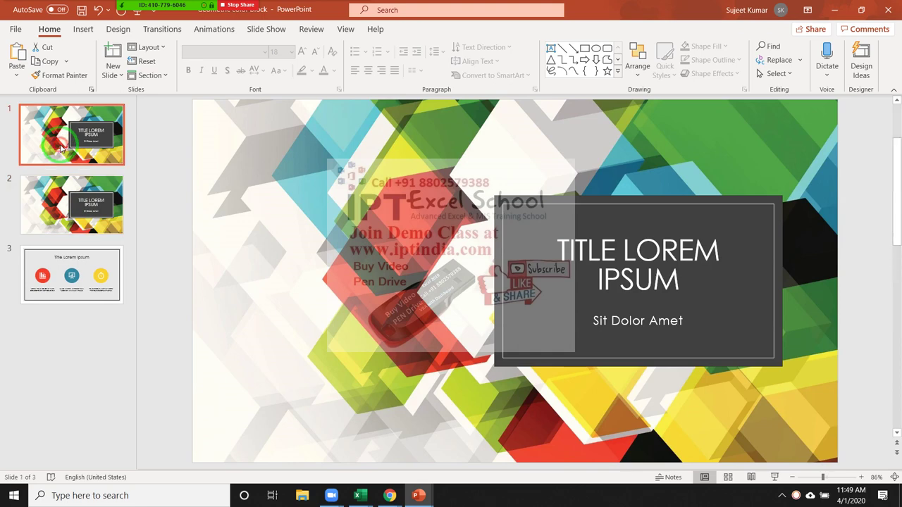
pyautogui.rightClick(60, 150)
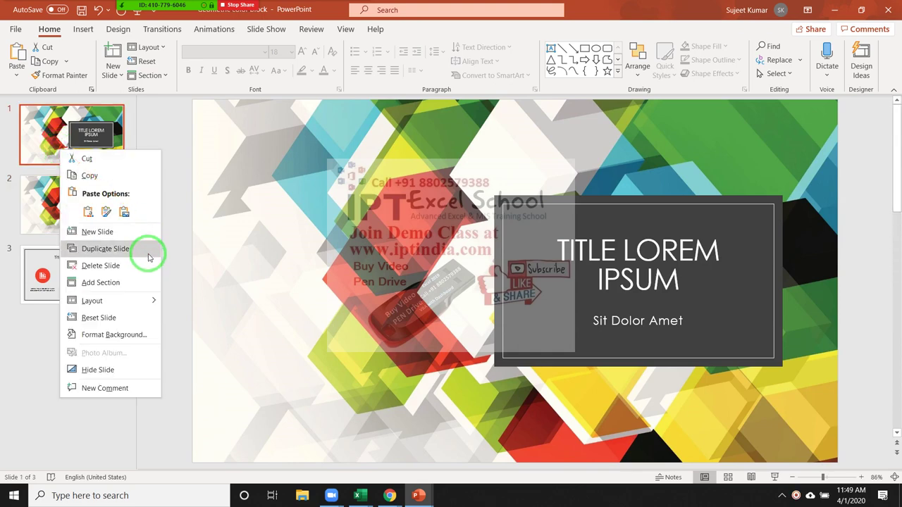
pyautogui.click(166, 230)
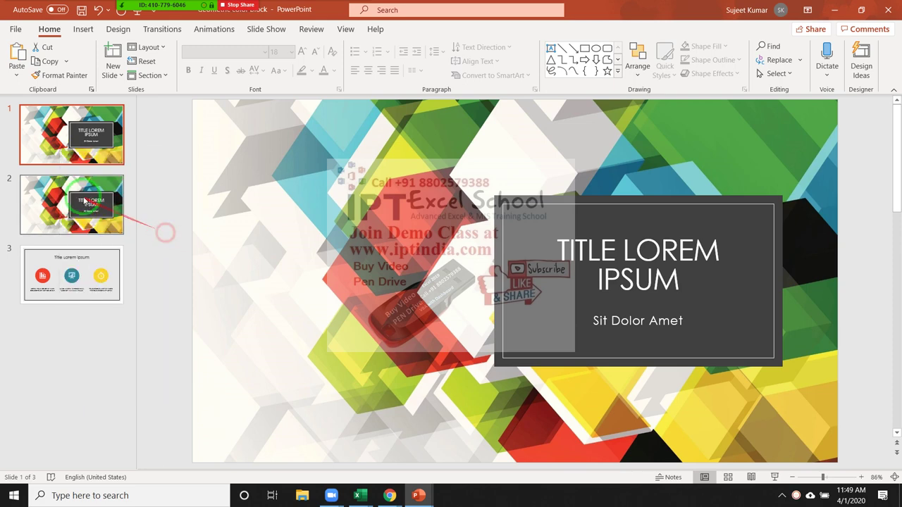
pyautogui.click(74, 255)
pyautogui.rightClick(74, 255)
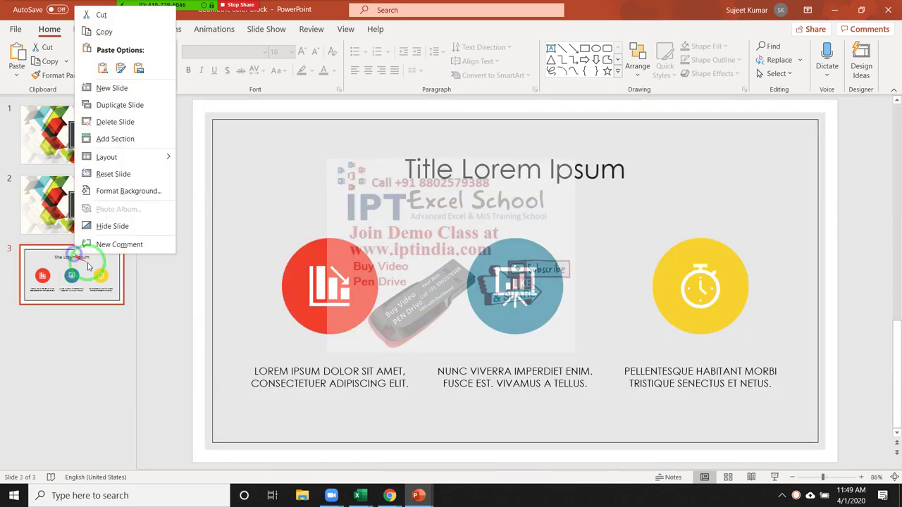
pyautogui.click(109, 107)
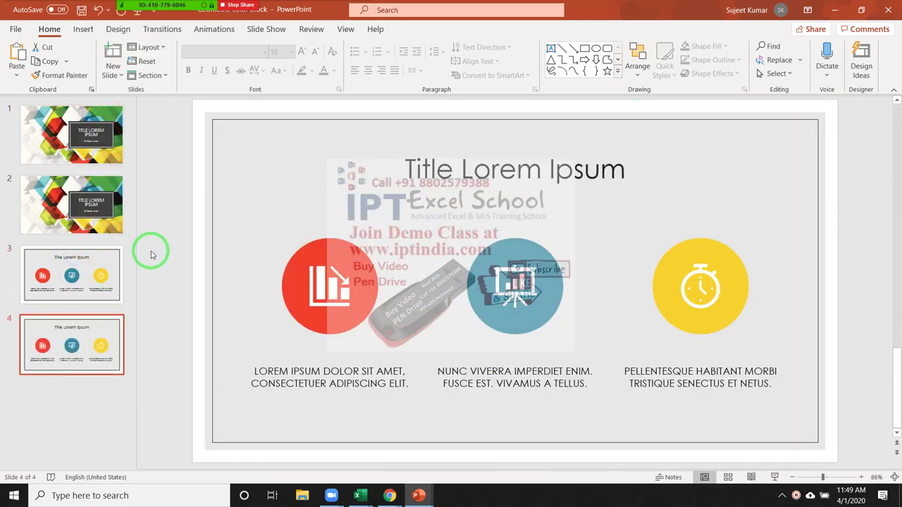
pyautogui.click(105, 258)
pyautogui.click(99, 208)
pyautogui.click(95, 152)
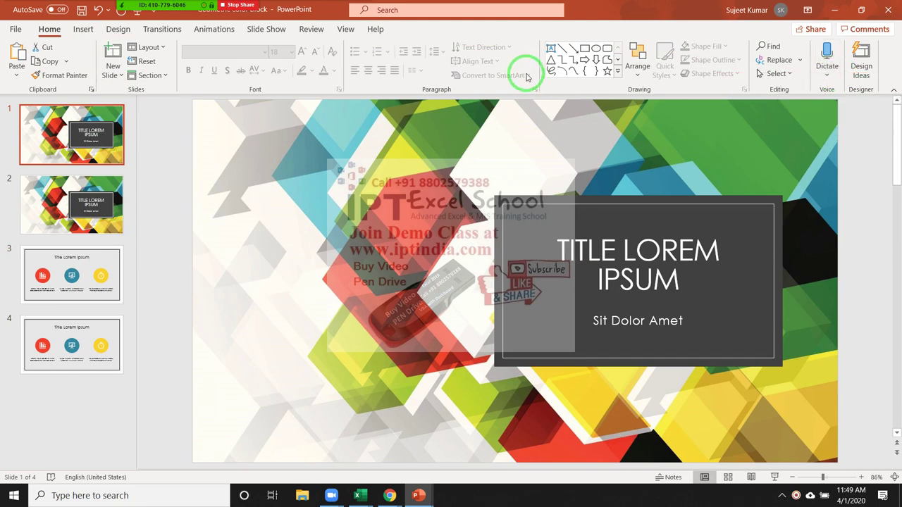
# Browse the Design theme gallery without applying any theme, then go to File Home.
pyautogui.click(114, 29)
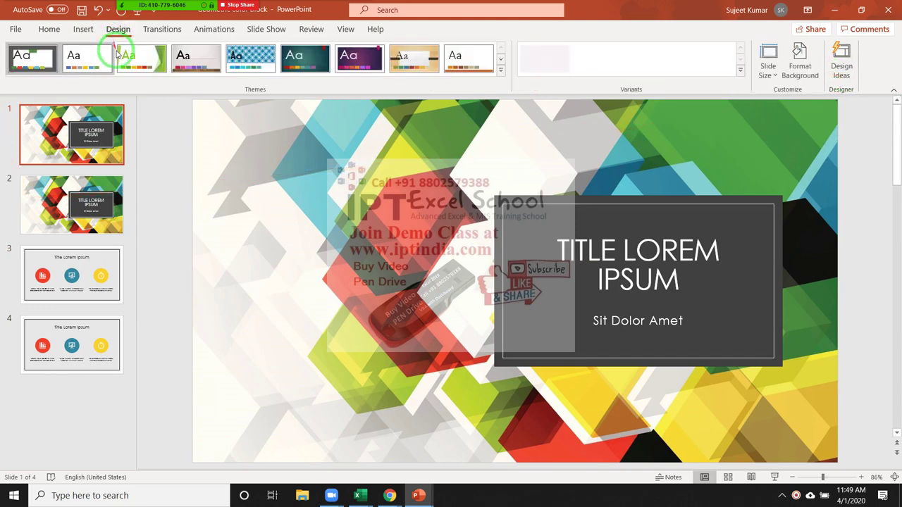
pyautogui.click(501, 70)
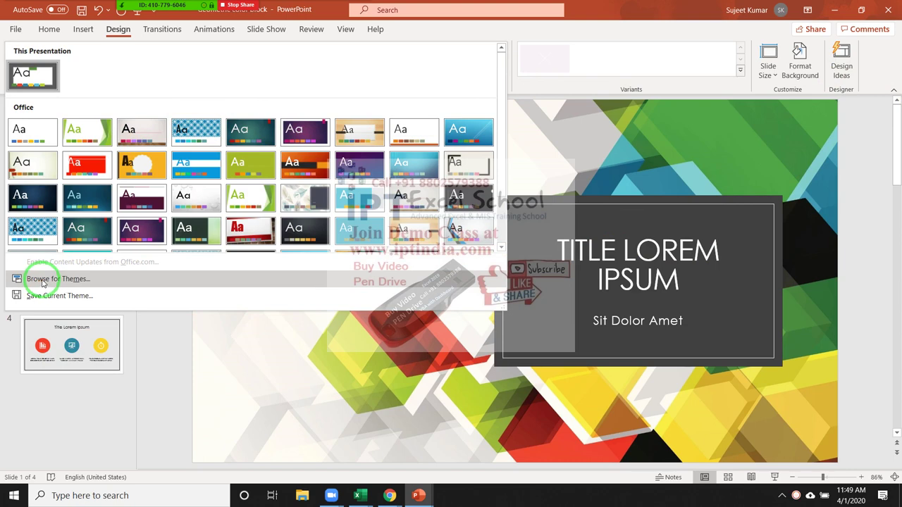
pyautogui.click(173, 377)
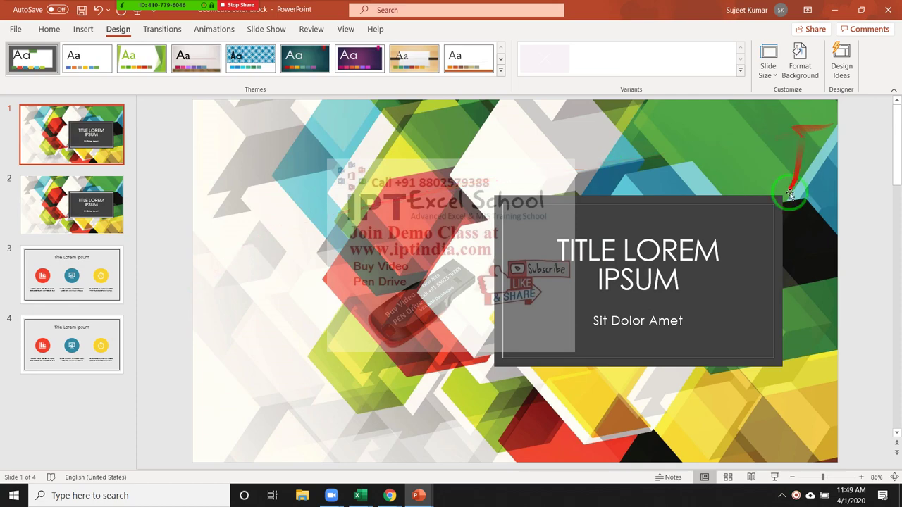
pyautogui.click(15, 28)
# Start a blank presentation and apply the green Facet theme from the Themes gallery.
pyautogui.click(156, 114)
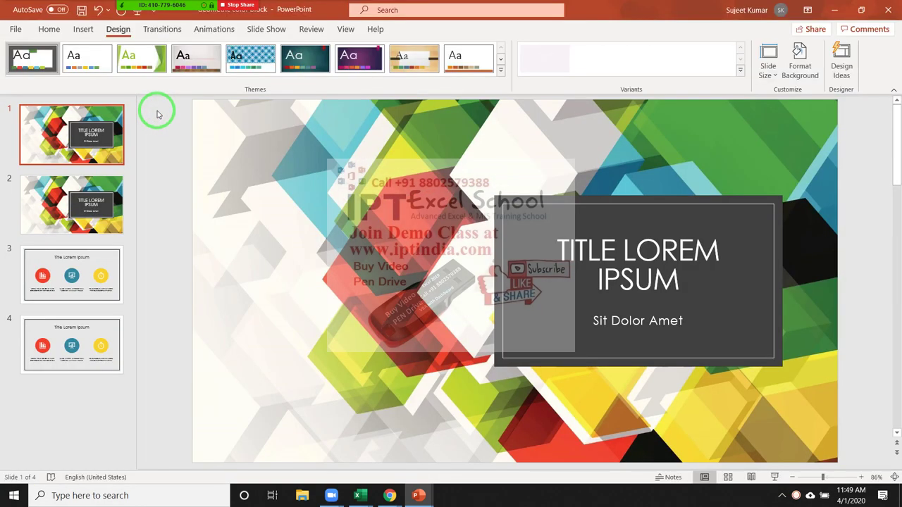
pyautogui.moveTo(181, 121)
pyautogui.mouseDown()
pyautogui.moveTo(218, 141)
pyautogui.moveTo(91, 141)
pyautogui.moveTo(129, 53)
pyautogui.moveTo(92, 34)
pyautogui.mouseUp()
pyautogui.click(118, 34)
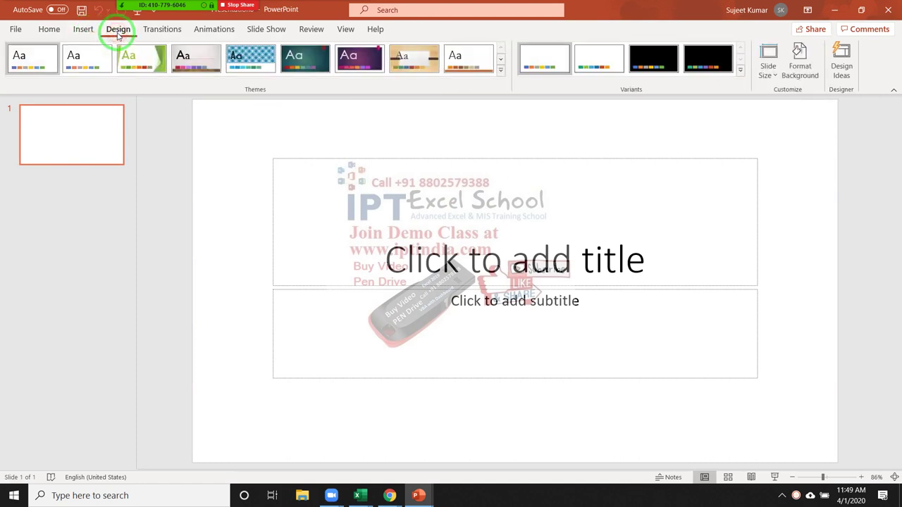
pyautogui.click(740, 69)
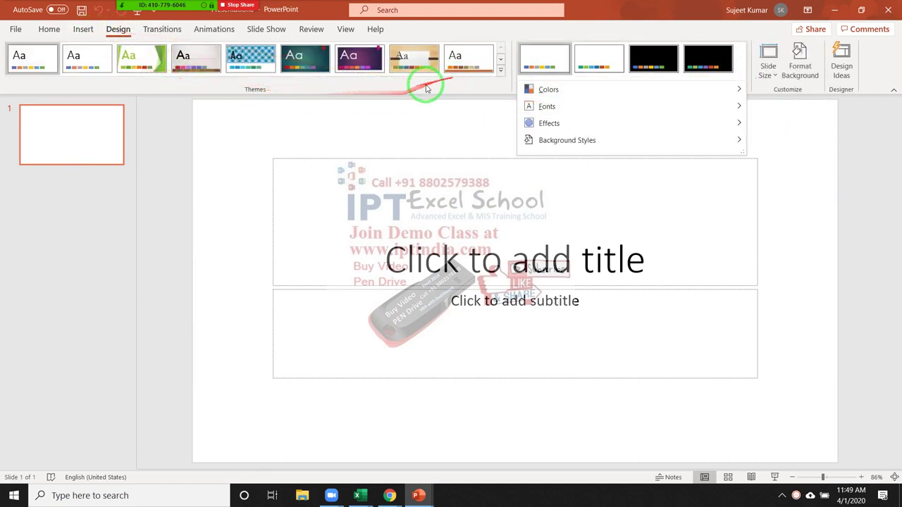
pyautogui.click(329, 94)
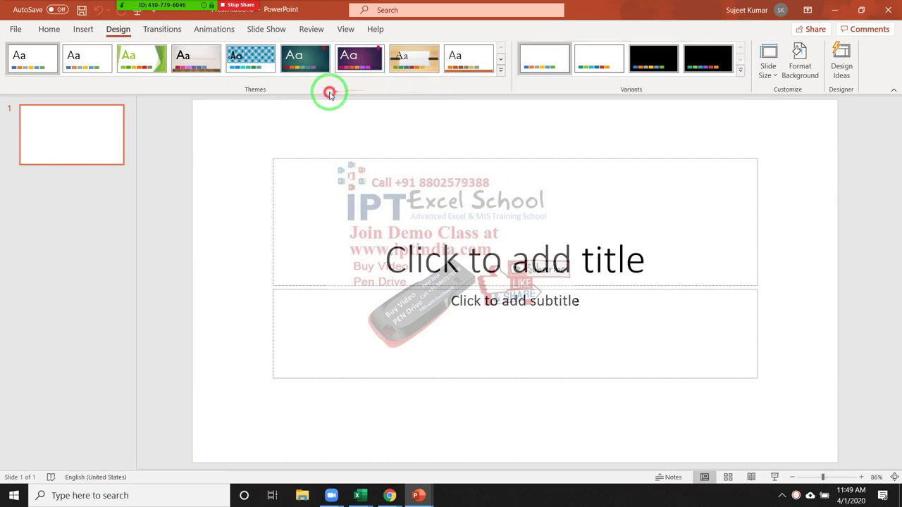
pyautogui.click(500, 70)
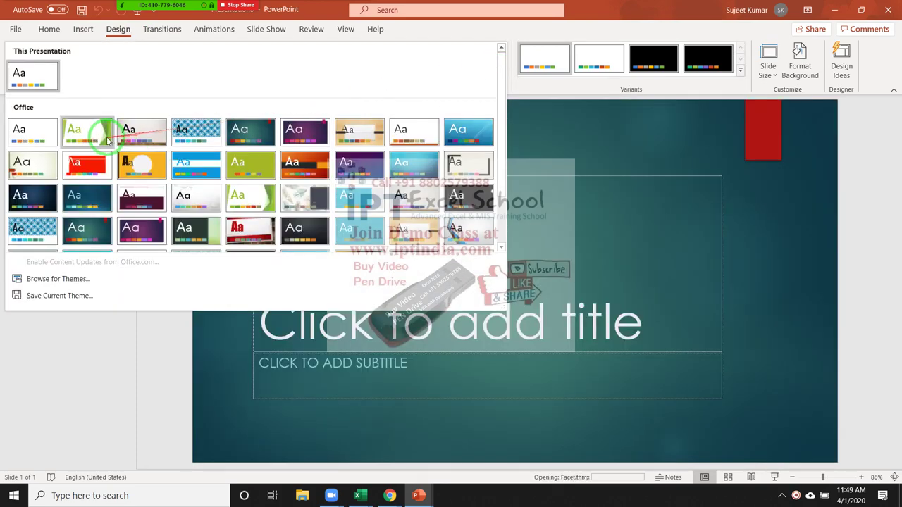
pyautogui.click(93, 134)
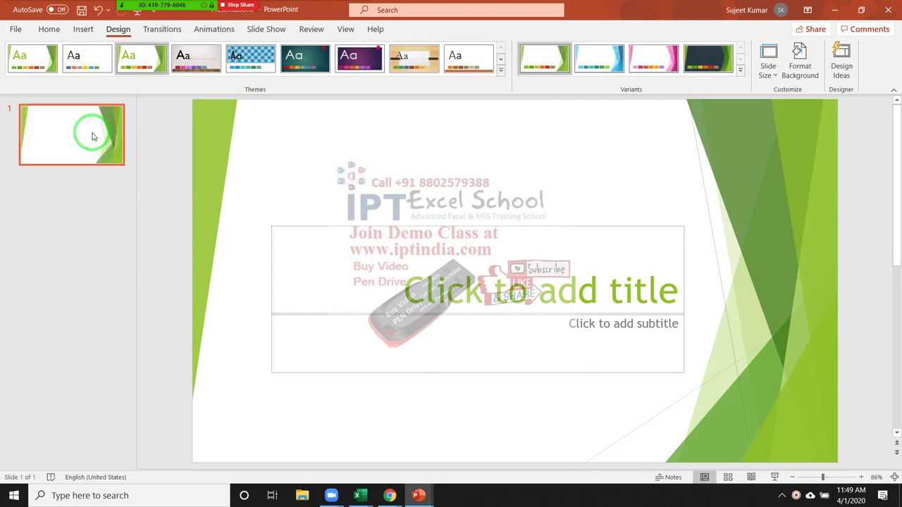
# Click into the title and subtitle placeholders, leaving the Facet title slide empty.
pyautogui.click(362, 252)
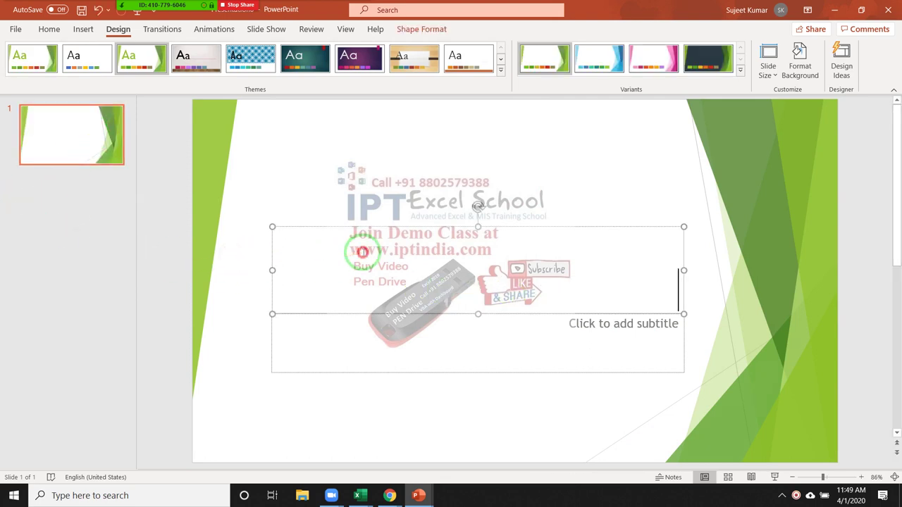
pyautogui.click(392, 335)
pyautogui.click(394, 309)
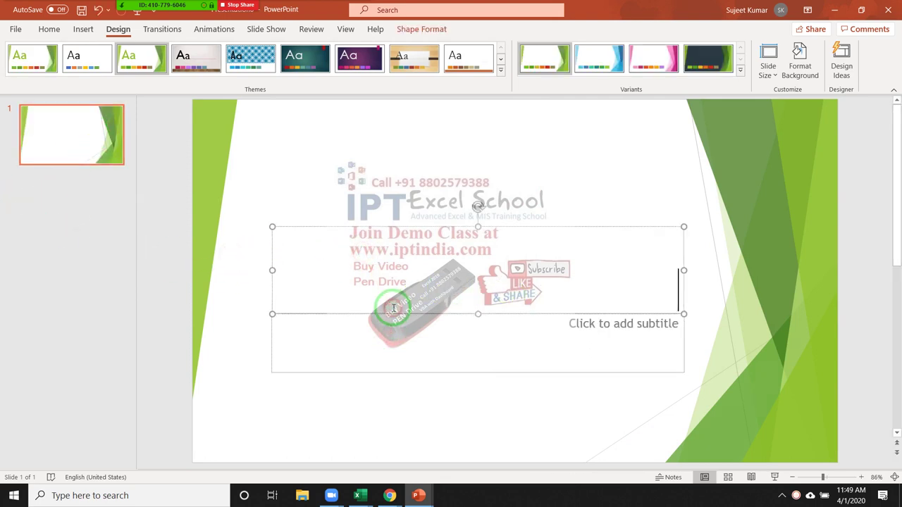
pyautogui.click(173, 312)
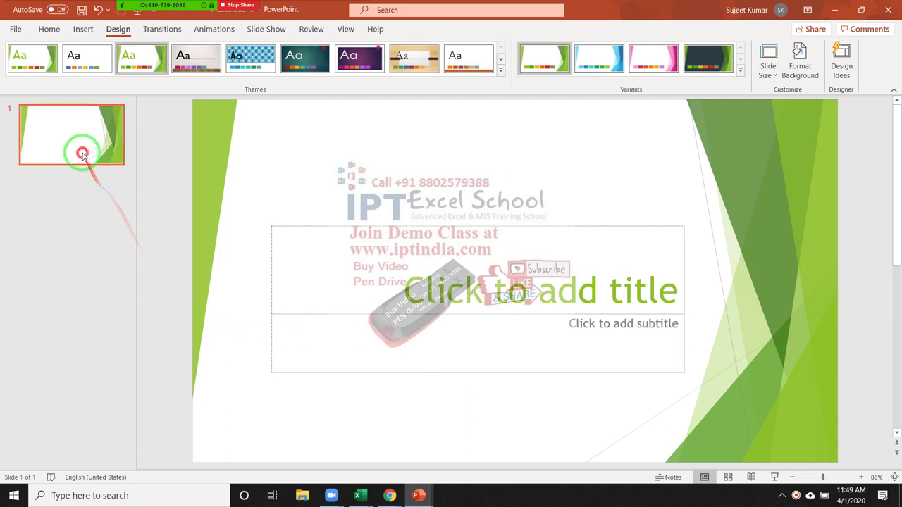
pyautogui.click(87, 32)
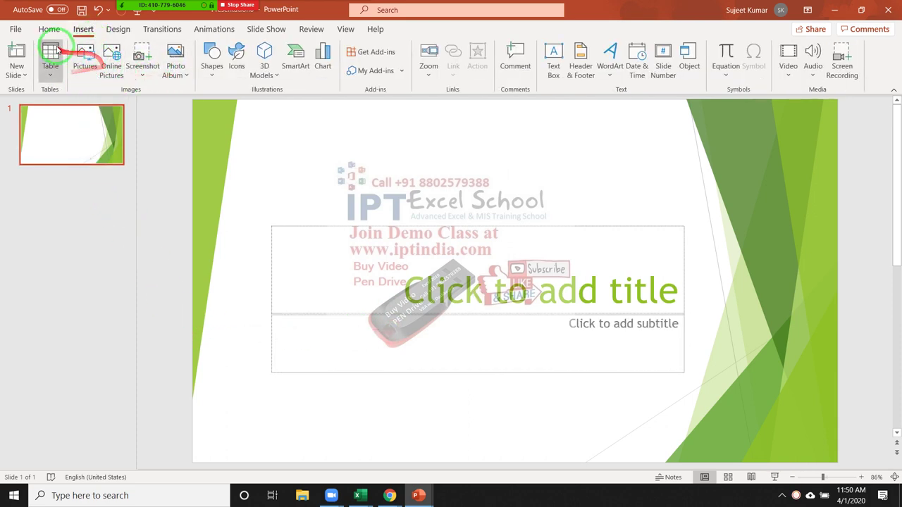
# Add Title and Content, Section Header and Blank slides using New Slide.
pyautogui.click(50, 28)
pyautogui.click(116, 79)
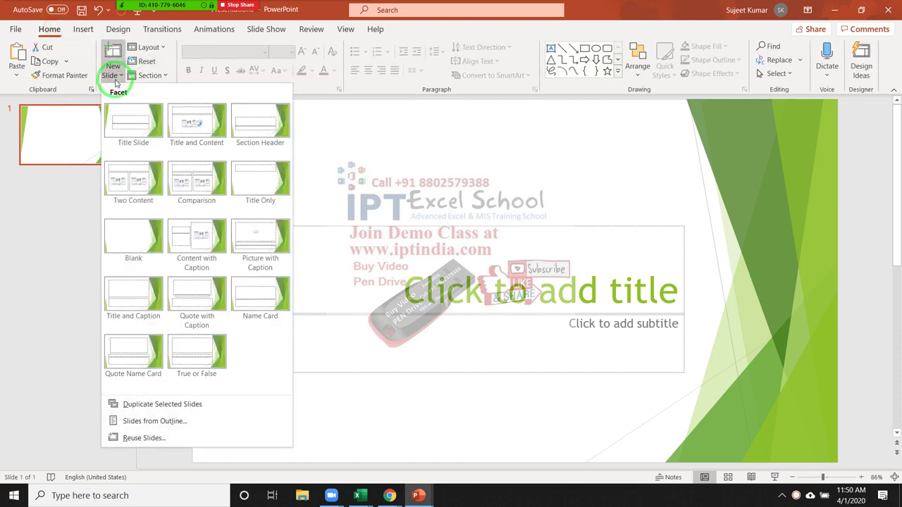
pyautogui.click(207, 138)
pyautogui.click(113, 75)
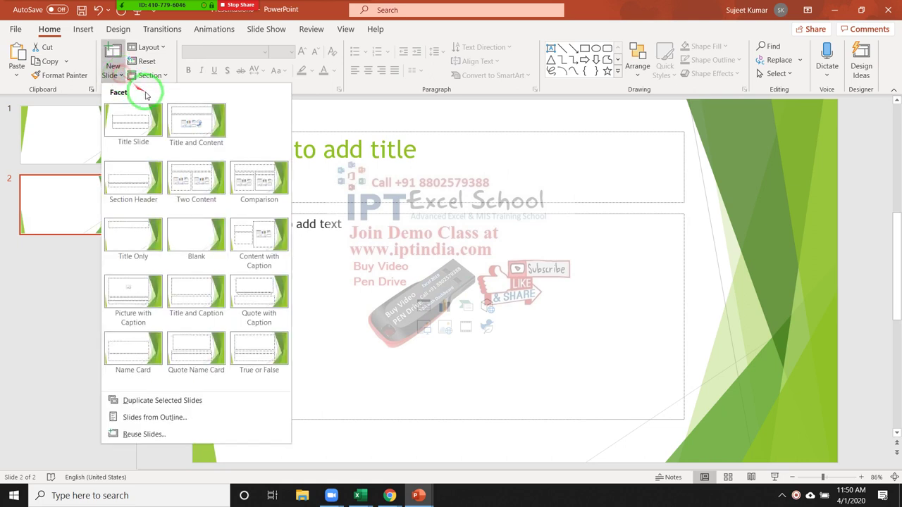
pyautogui.click(148, 186)
pyautogui.click(114, 76)
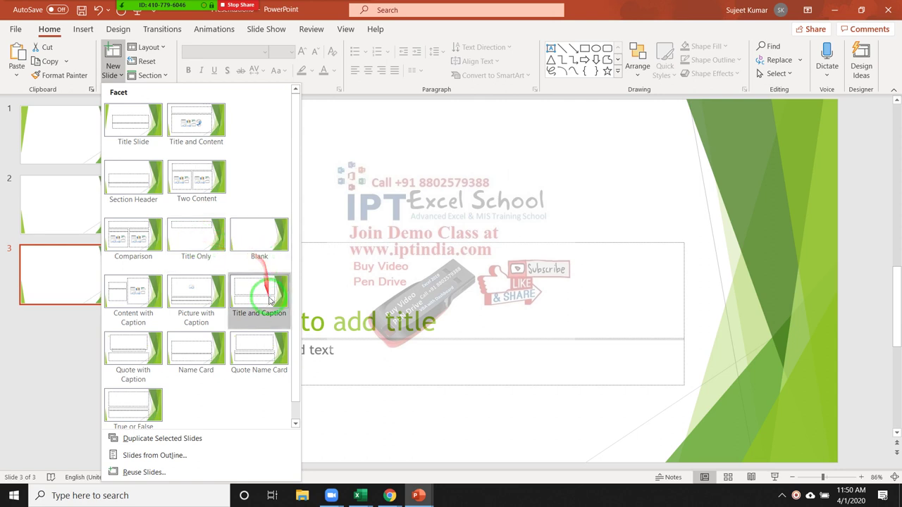
pyautogui.click(260, 254)
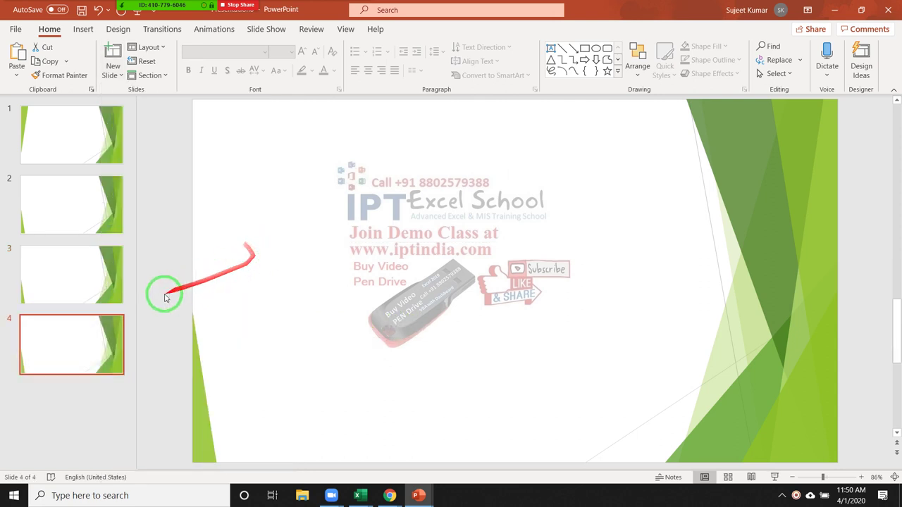
# Step through all four slides, then request Design Ideas for slide 3.
pyautogui.click(83, 129)
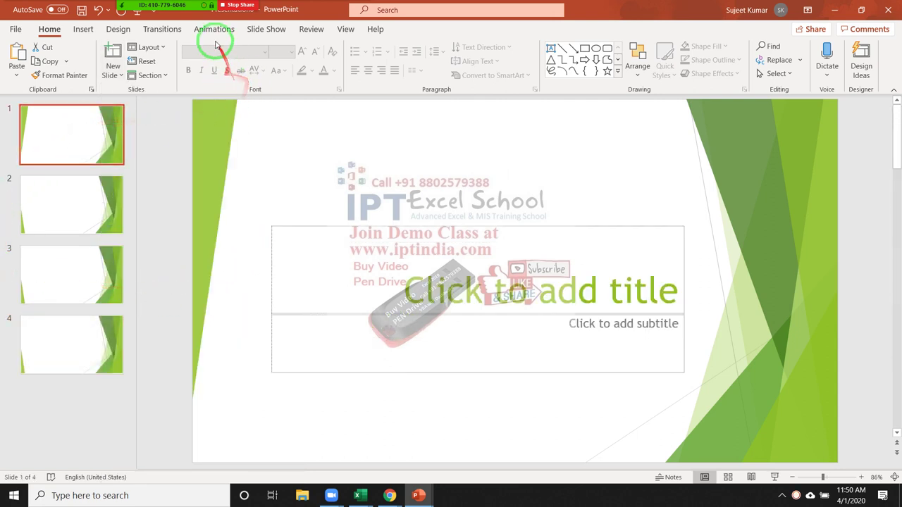
pyautogui.click(69, 192)
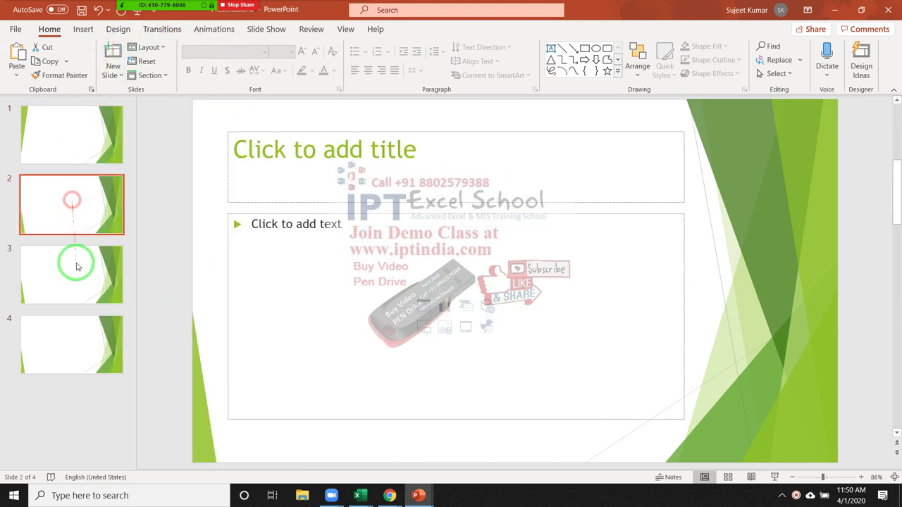
pyautogui.click(75, 258)
pyautogui.click(88, 325)
pyautogui.click(77, 289)
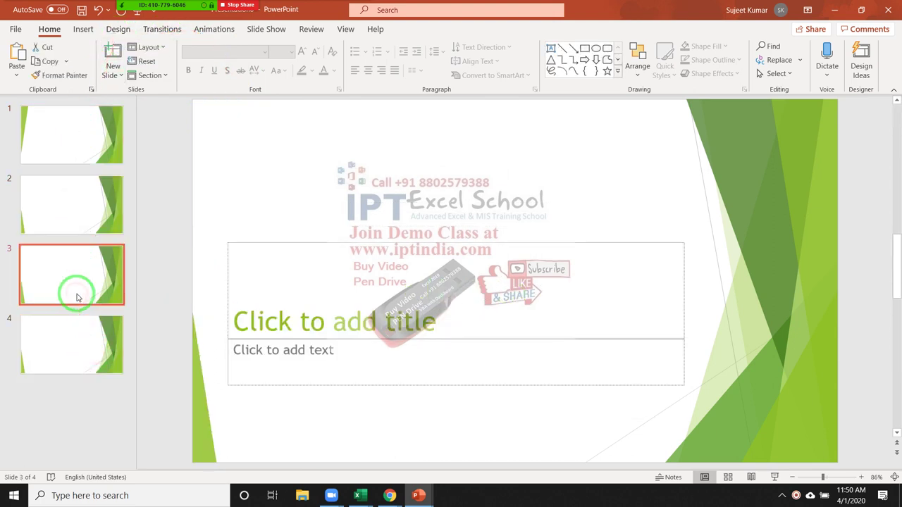
pyautogui.click(860, 62)
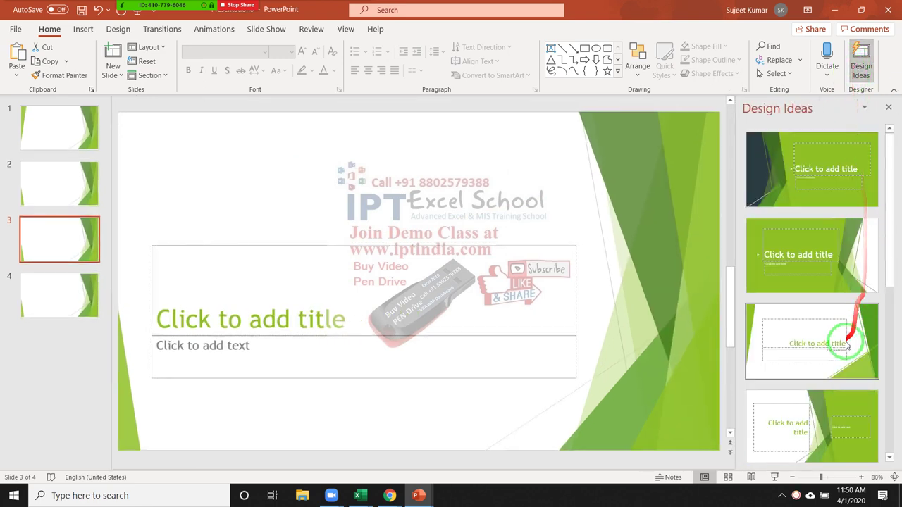
# Apply the dark green Design Ideas suggestion to slide 3.
pyautogui.scroll(-3, 838, 352)
pyautogui.scroll(-2, 831, 374)
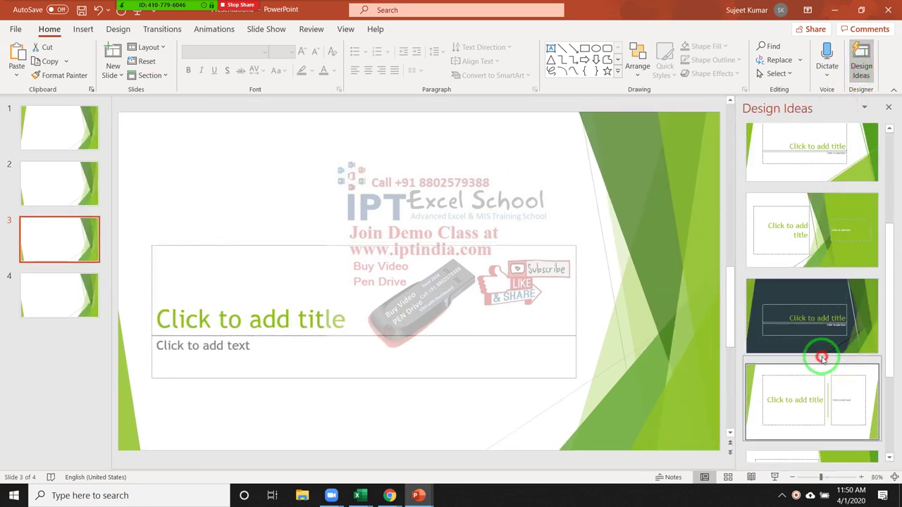
pyautogui.click(822, 359)
pyautogui.click(819, 350)
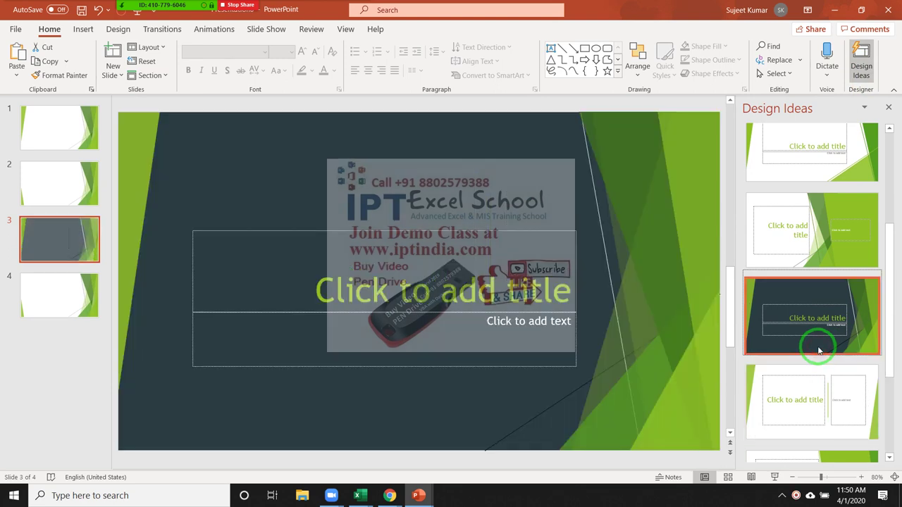
# Review the slides down to the last and back to slide 1, then minimize the Facet deck.
pyautogui.click(64, 187)
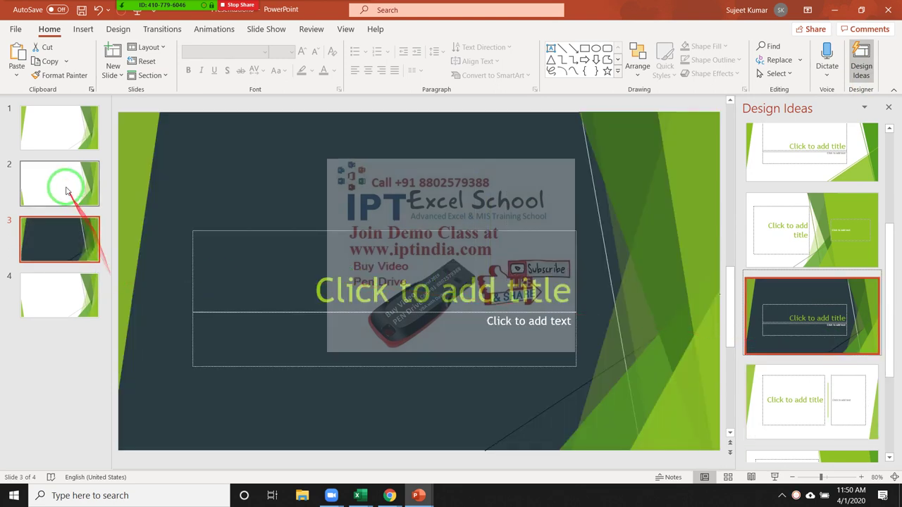
pyautogui.click(60, 148)
pyautogui.click(60, 198)
pyautogui.click(61, 246)
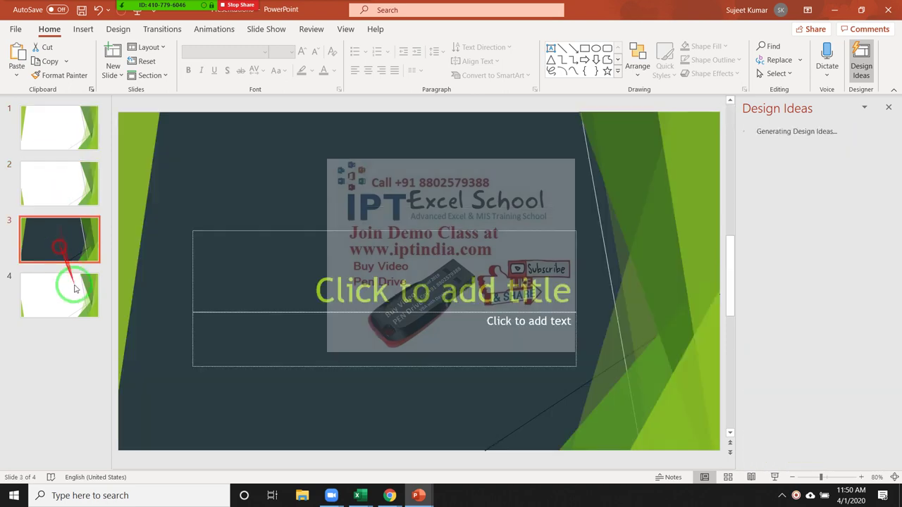
pyautogui.click(77, 296)
pyautogui.click(50, 218)
pyautogui.click(45, 183)
pyautogui.click(45, 157)
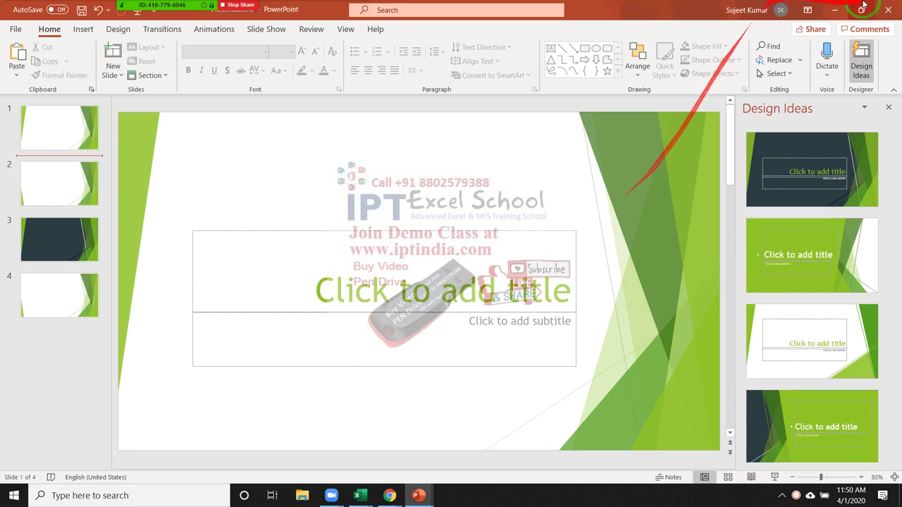
pyautogui.click(834, 10)
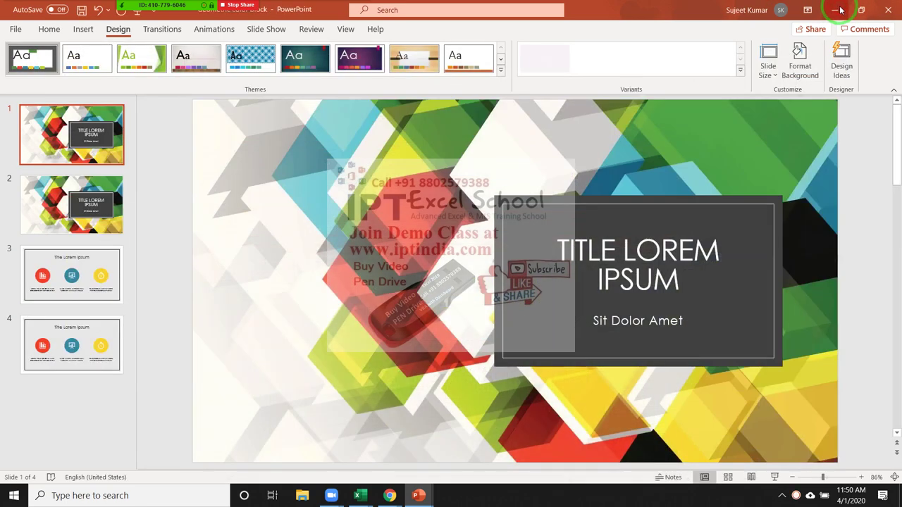
# Show the Home ribbon in the four-slide Geometric color block deck.
pyautogui.click(50, 29)
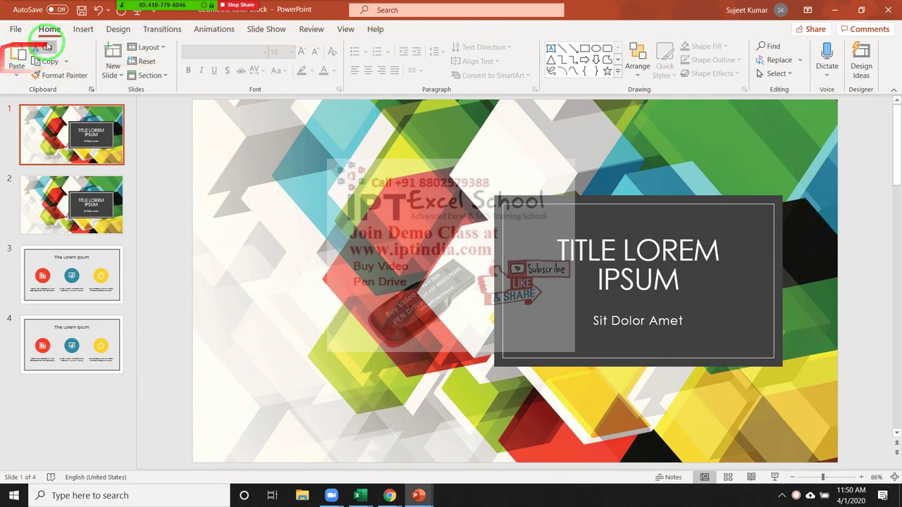